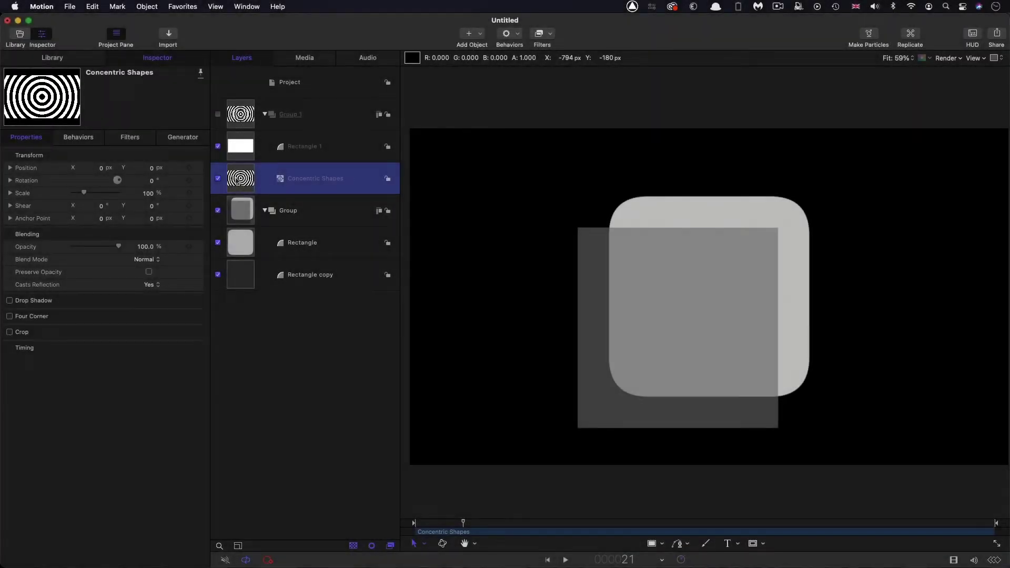
# - Reset the light rounded Rectangle's blend mode to Normal
pyautogui.click(141, 260)
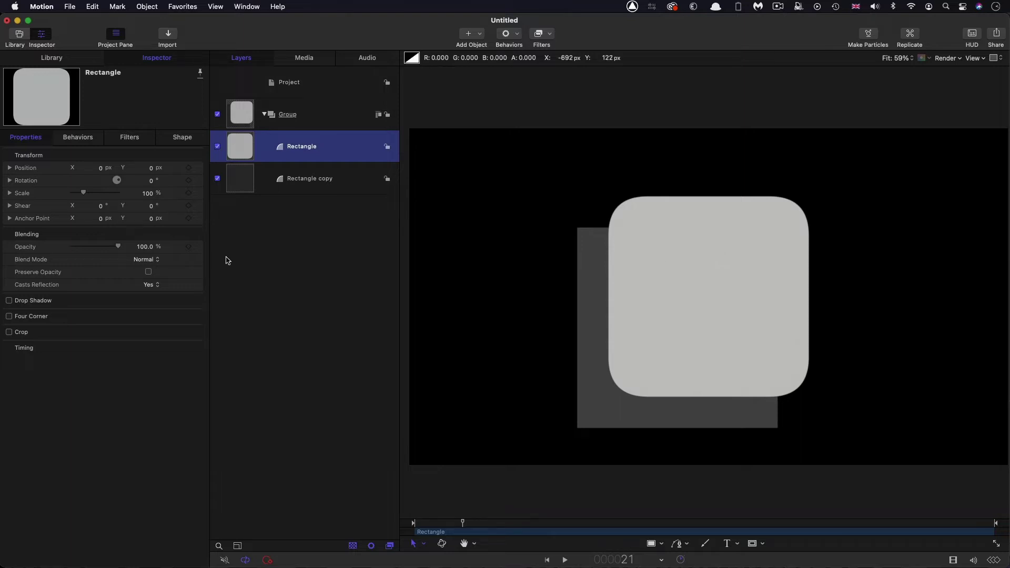
# - Set the light rounded Rectangle's blend mode to Subtract
pyautogui.click(147, 259)
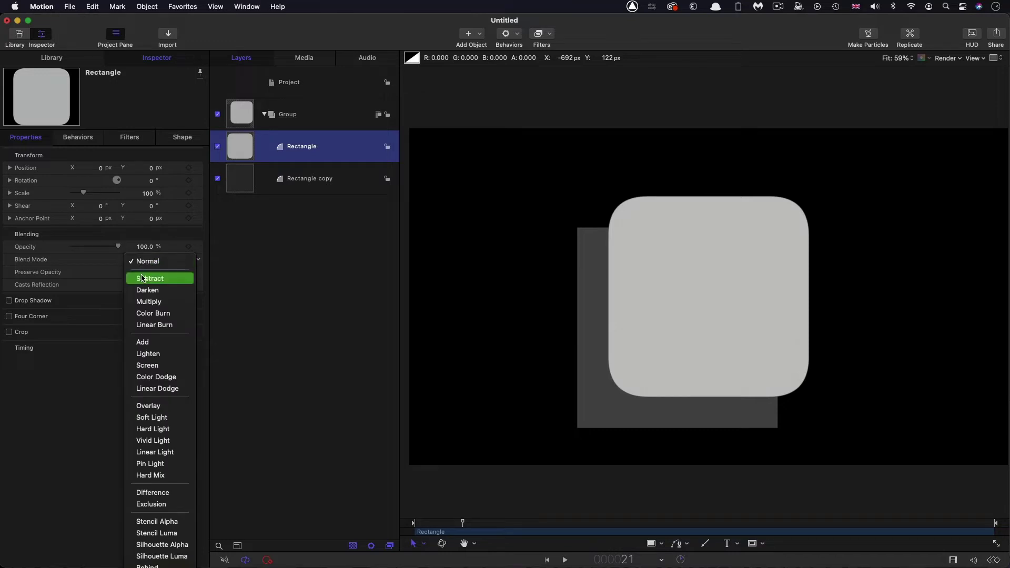
pyautogui.click(143, 278)
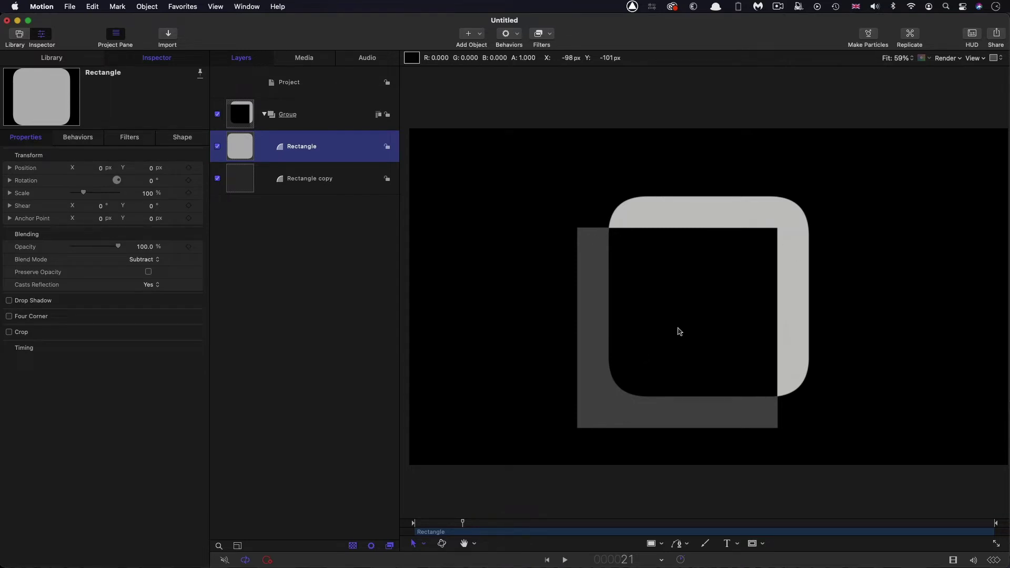
# - In Soulver, highlight the BG=.25 and BG-FG lines, then move the window right
pyautogui.press('super+Tab')
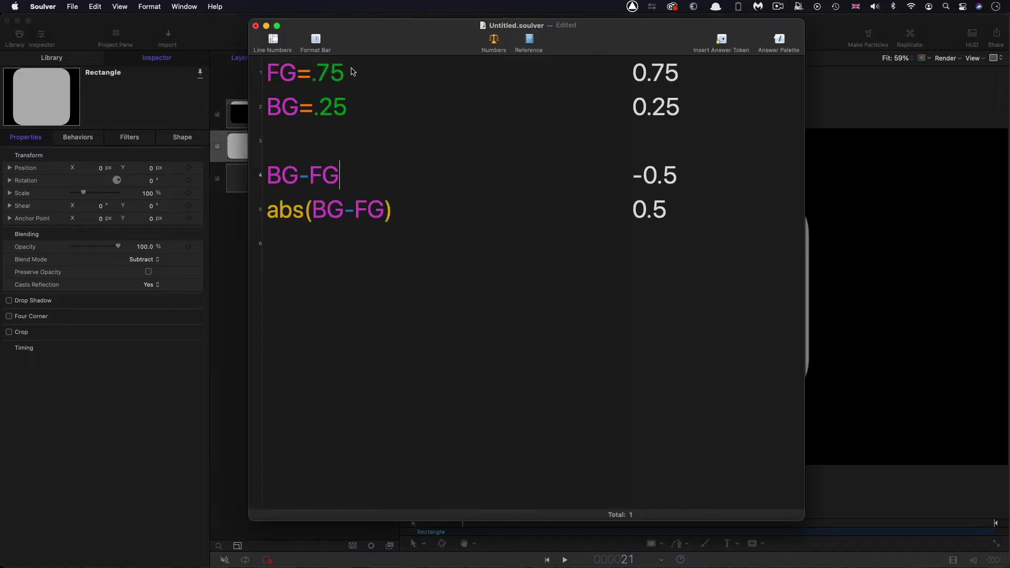
pyautogui.moveTo(378, 102); pyautogui.dragTo(266, 106)
pyautogui.click(372, 115)
pyautogui.moveTo(349, 176); pyautogui.dragTo(215, 168)
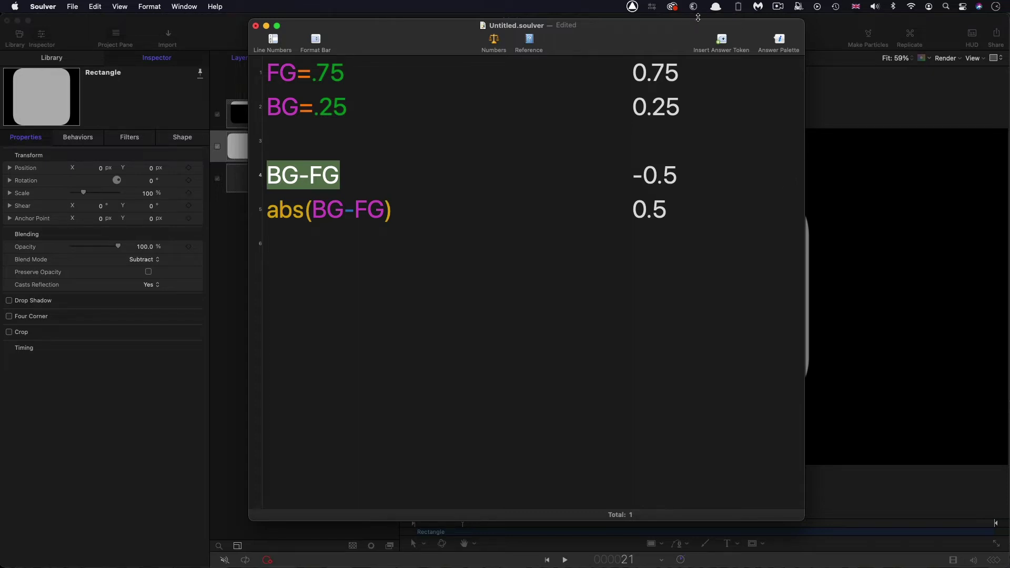
pyautogui.moveTo(665, 39); pyautogui.dragTo(500, 46)
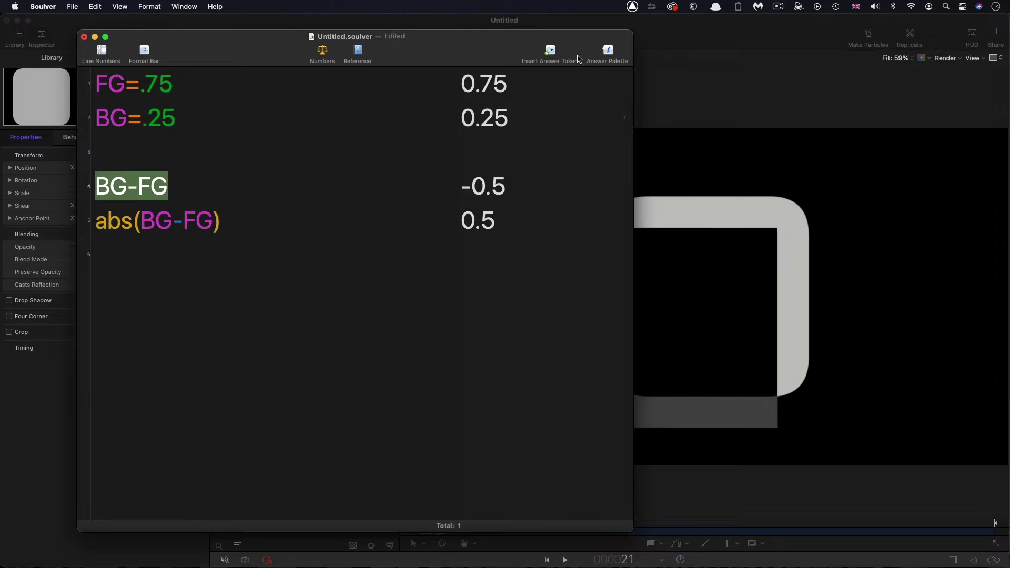
pyautogui.moveTo(489, 45); pyautogui.dragTo(746, 29)
pyautogui.click(501, 210)
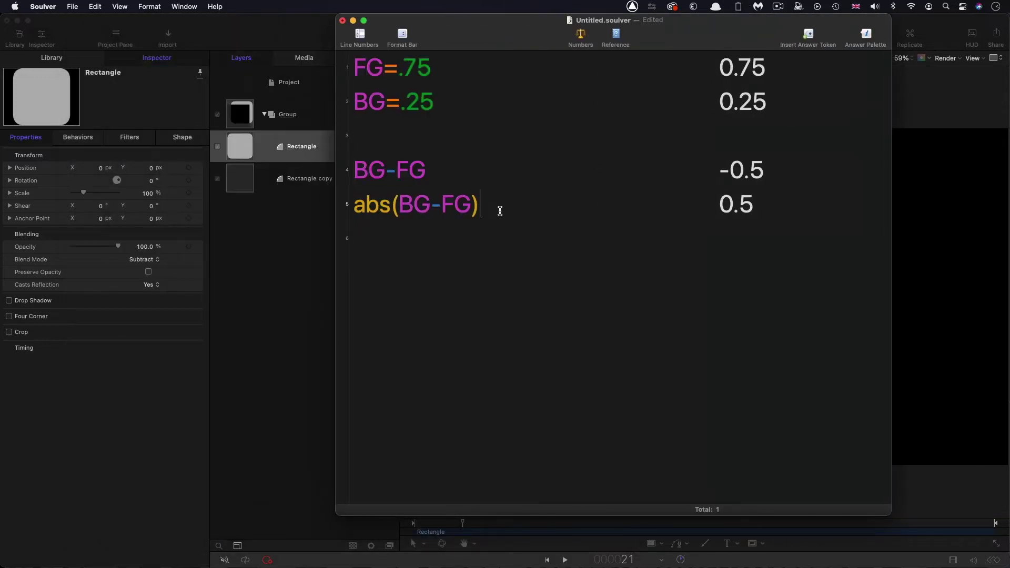
# - Back in Motion, set the rounded Rectangle's blend mode to Difference
pyautogui.click(122, 431)
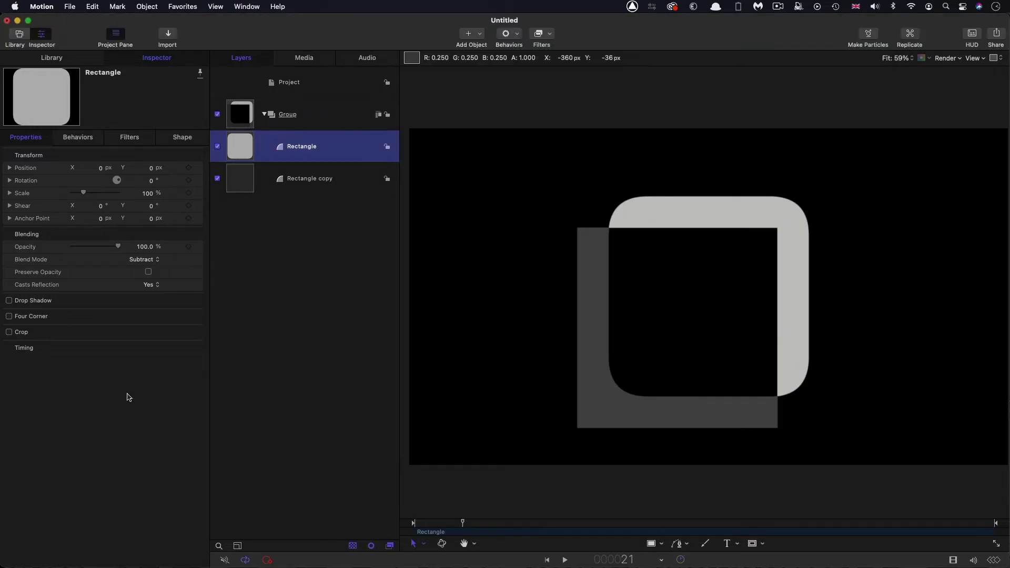
pyautogui.click(141, 259)
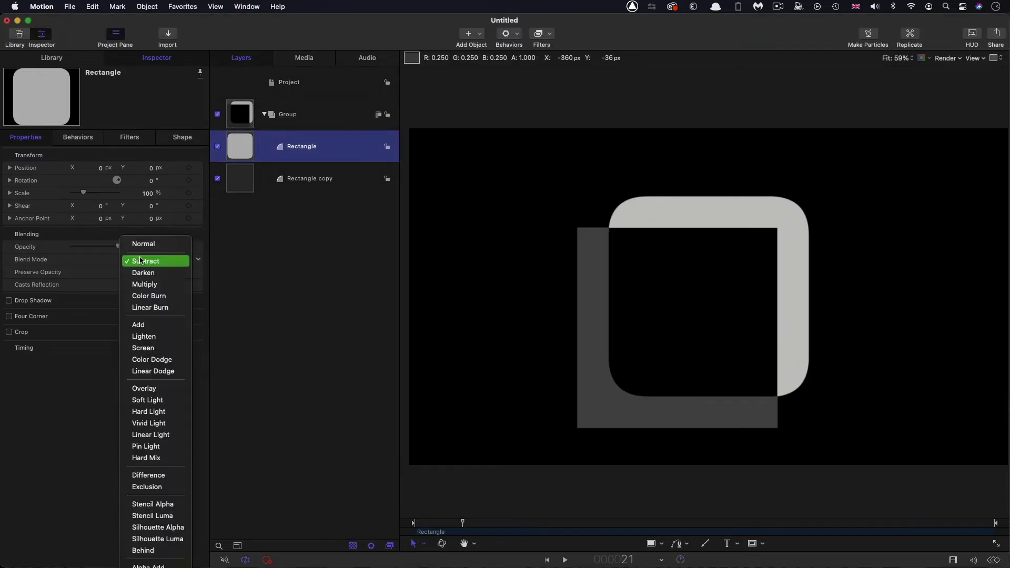
pyautogui.click(171, 476)
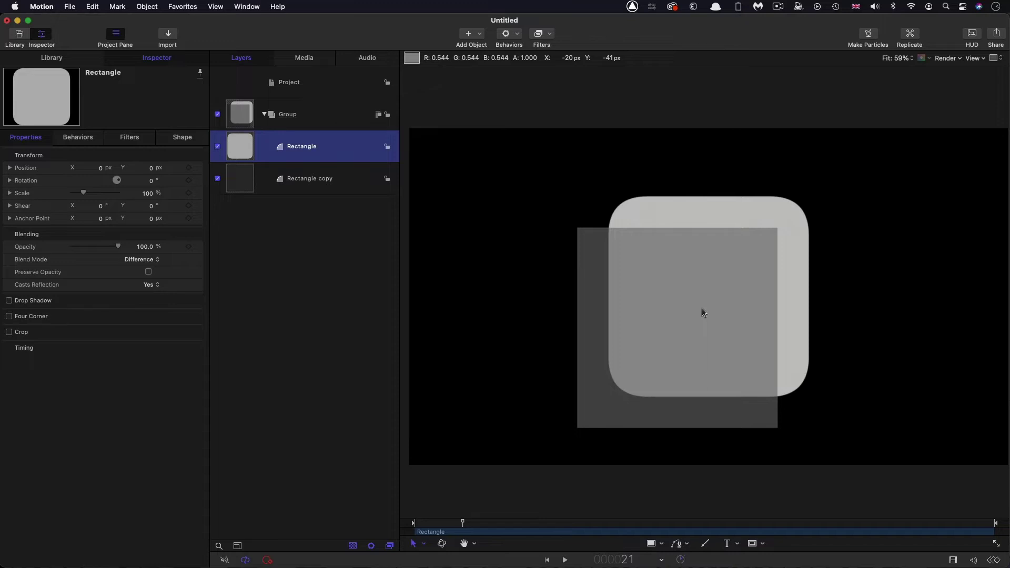
# - Highlight the abs(BG-FG) = 0.5 line in Soulver, then return to Motion
pyautogui.press('super+Tab')
pyautogui.moveTo(353, 205); pyautogui.dragTo(484, 206)
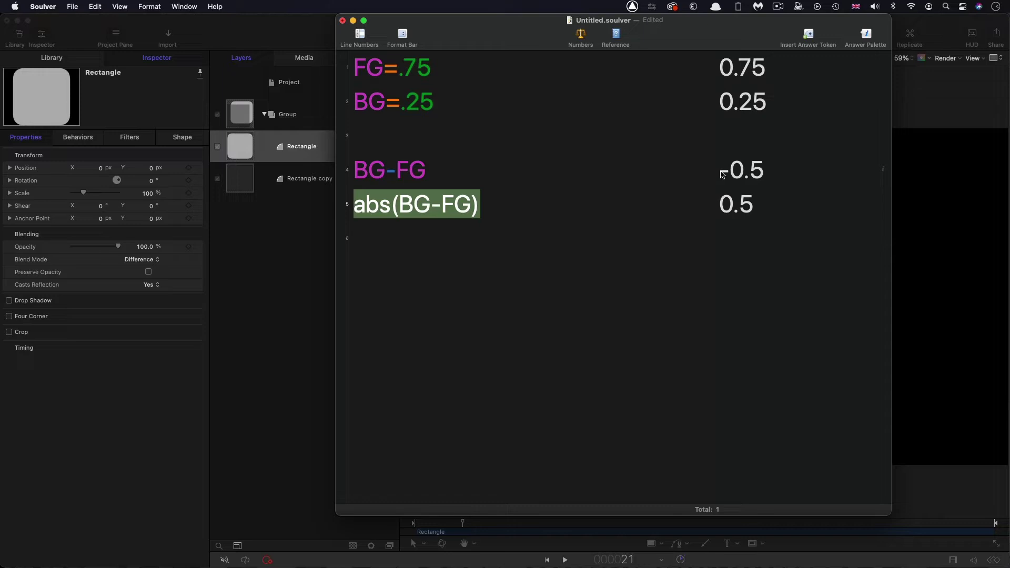
pyautogui.click(505, 202)
pyautogui.tripleClick(505, 203)
pyautogui.press('super+Tab')
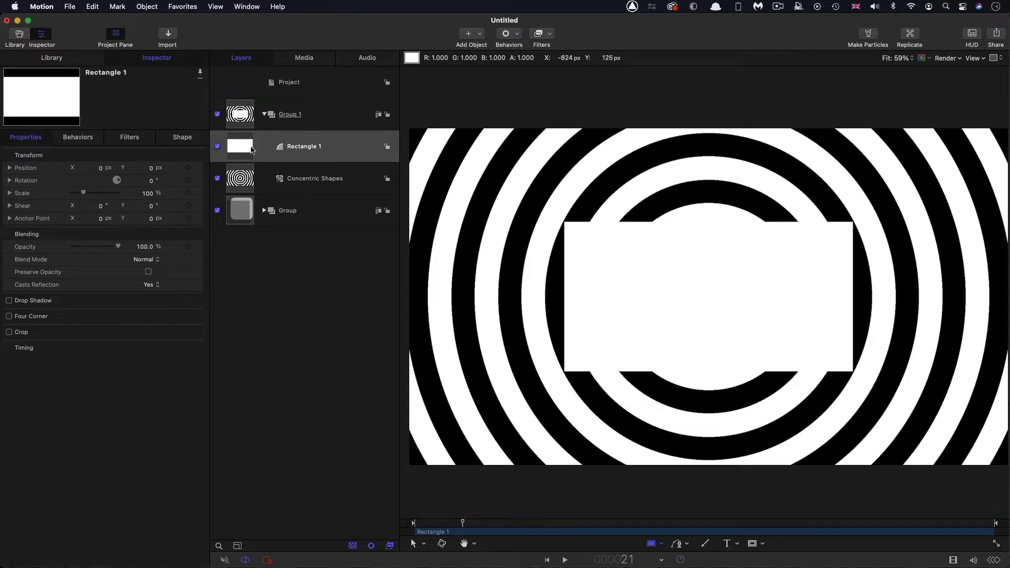
# - Give Rectangle 1 Subtract blending, then switch it to Difference
pyautogui.click(754, 284)
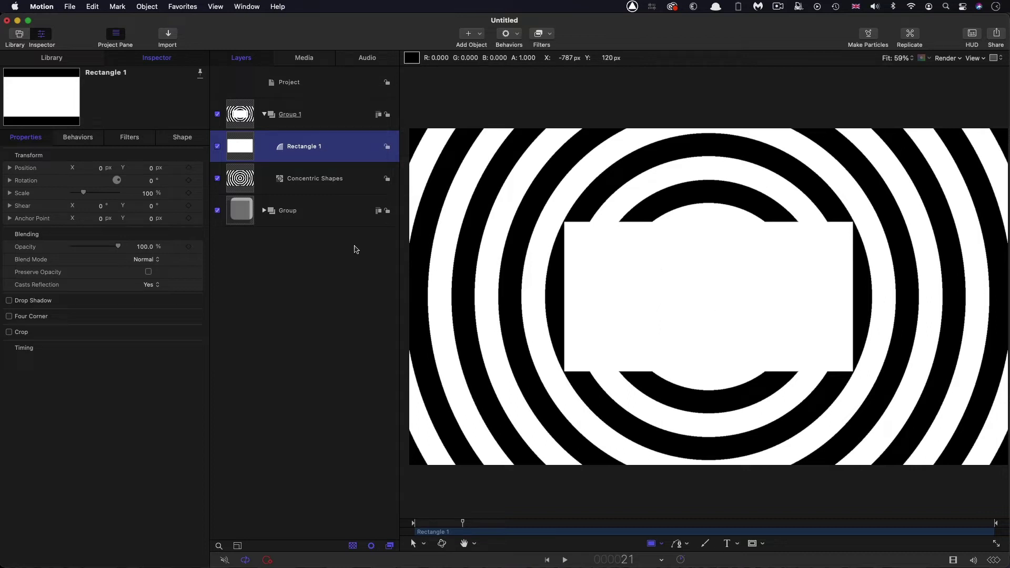
pyautogui.click(147, 260)
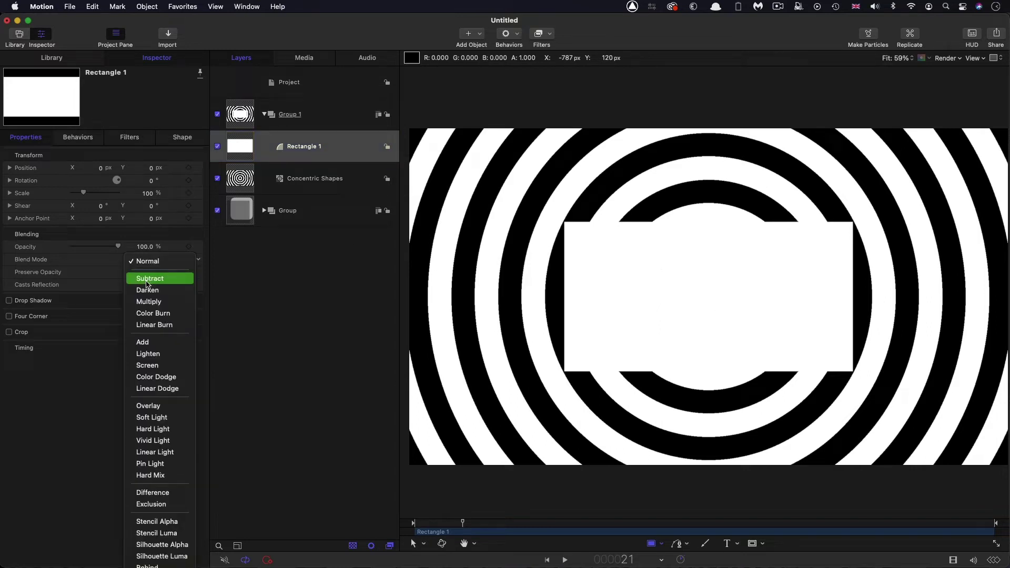
pyautogui.click(147, 282)
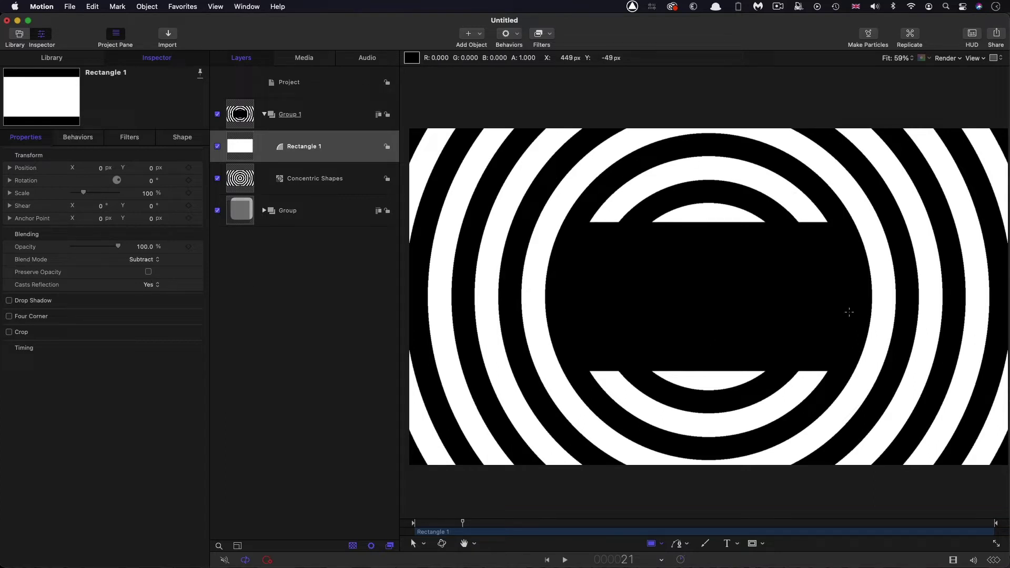
pyautogui.click(142, 260)
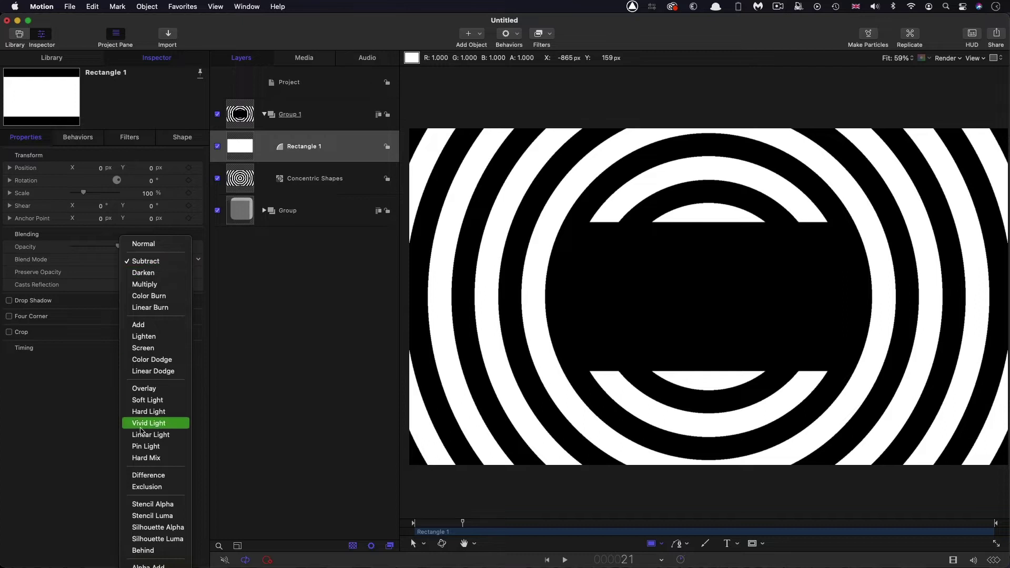
pyautogui.click(141, 477)
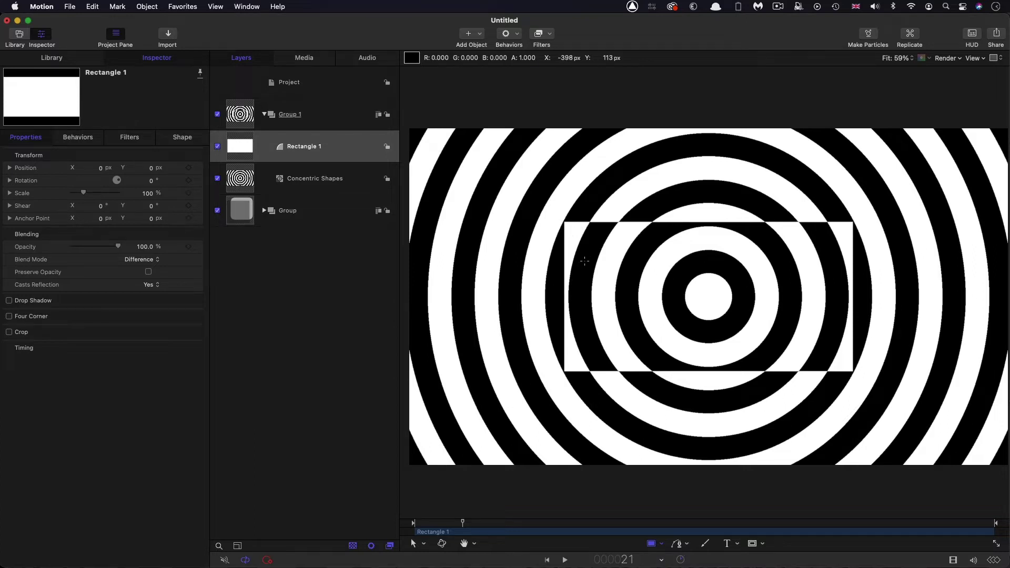
pyautogui.press('super+Tab')
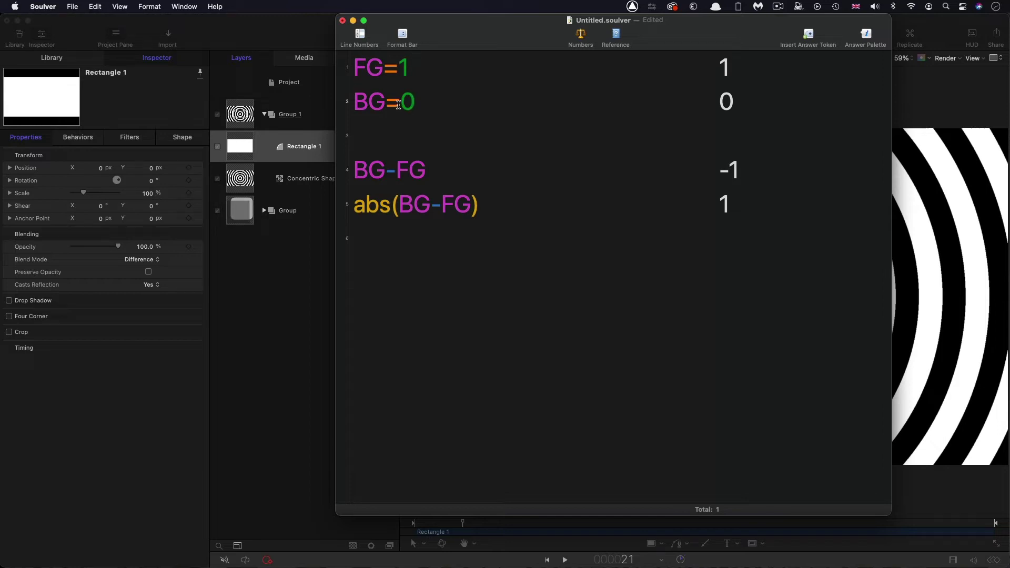
# - Change BG from 0 to 1 in Soulver so both results become 0
pyautogui.click(404, 61)
pyautogui.moveTo(738, 174); pyautogui.dragTo(708, 171)
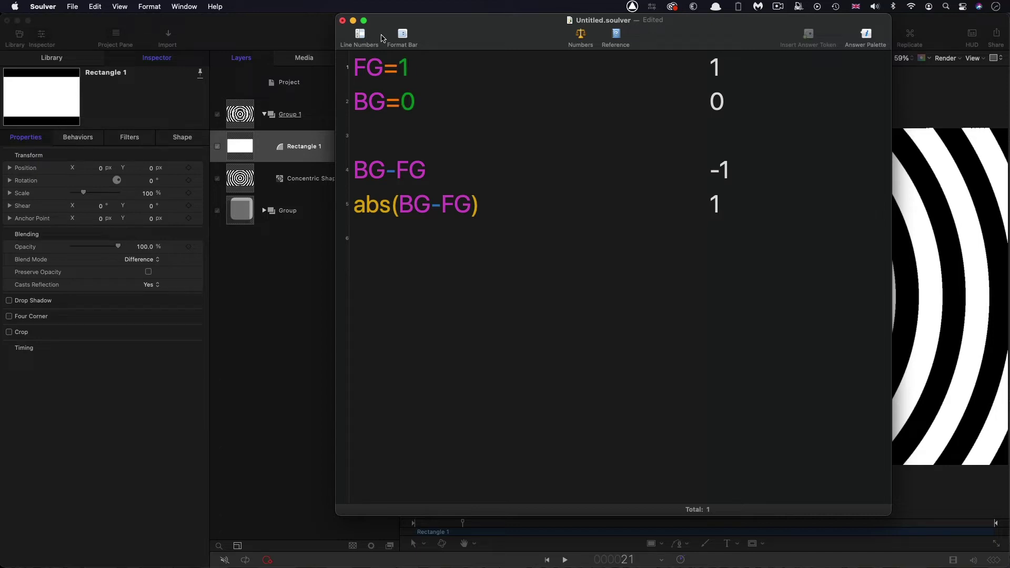
pyautogui.doubleClick(414, 103)
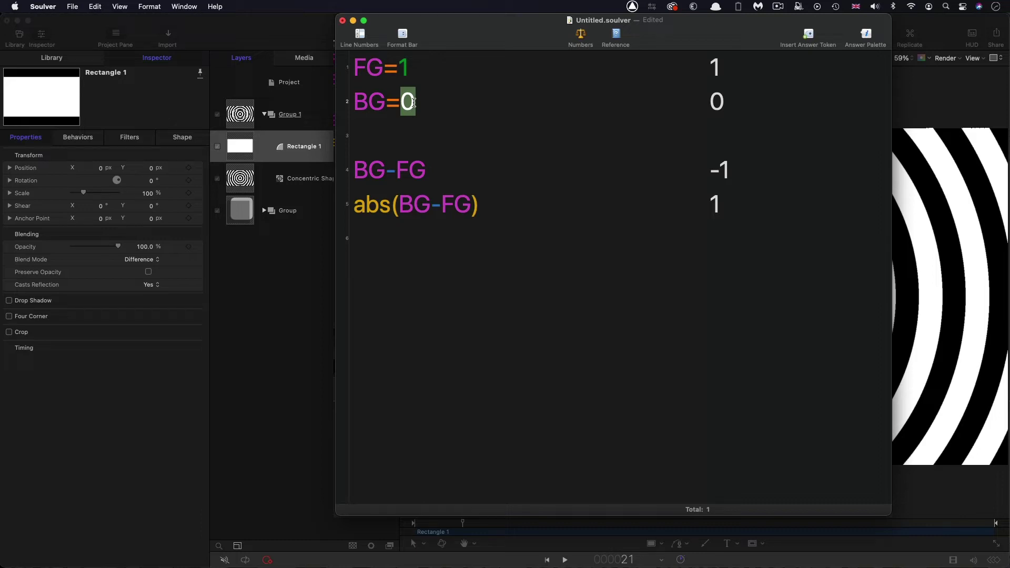
pyautogui.write('1')
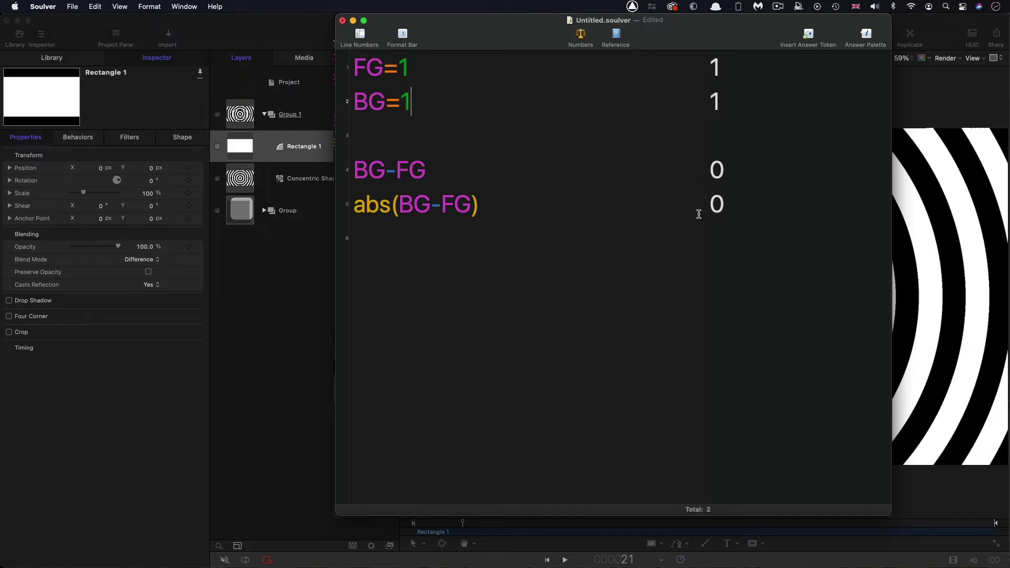
pyautogui.press('super+Tab')
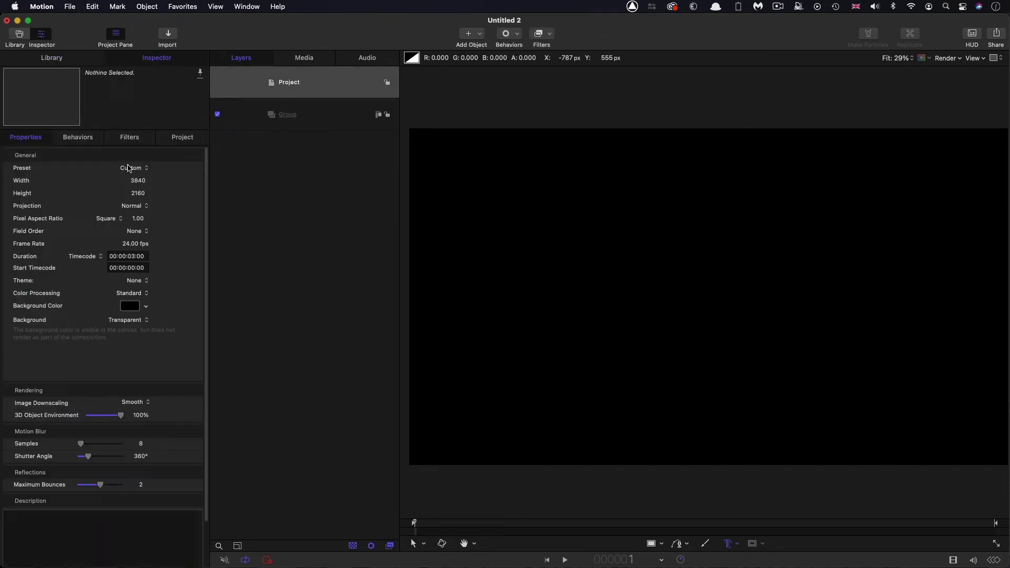
pyautogui.click(136, 168)
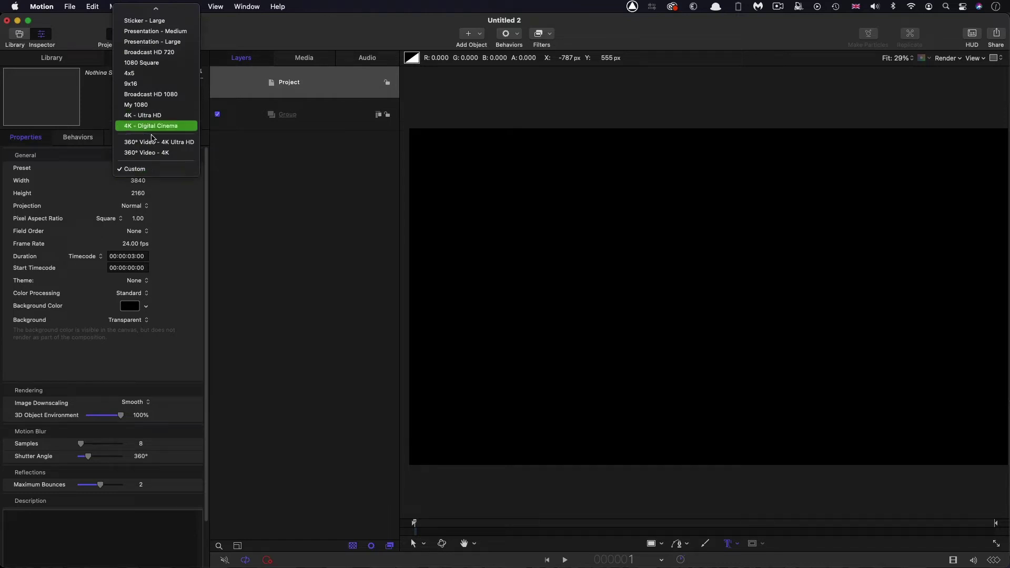
pyautogui.click(236, 253)
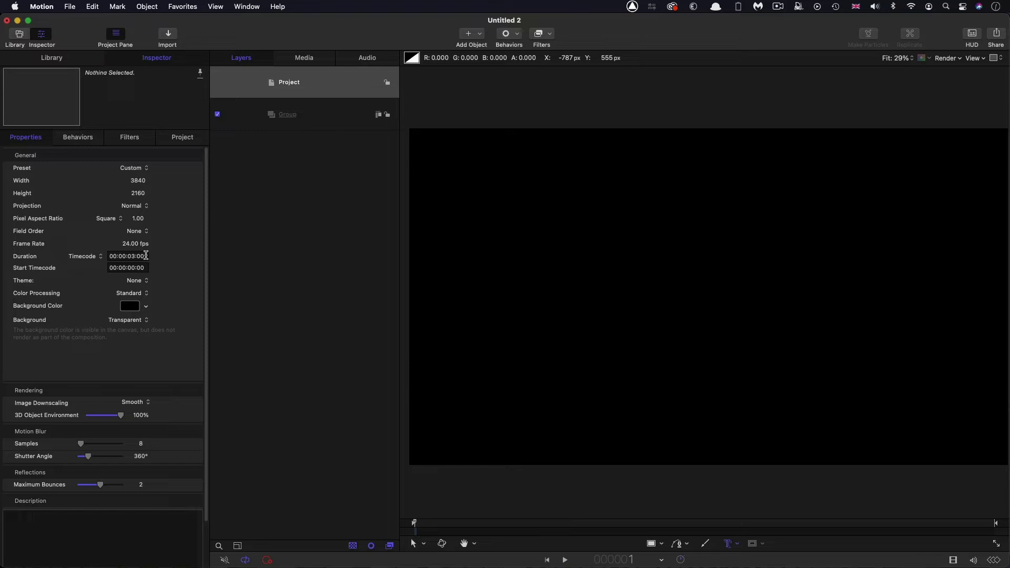
# - Draw a rectangle in the Group and reset its transform to centre it
pyautogui.click(310, 116)
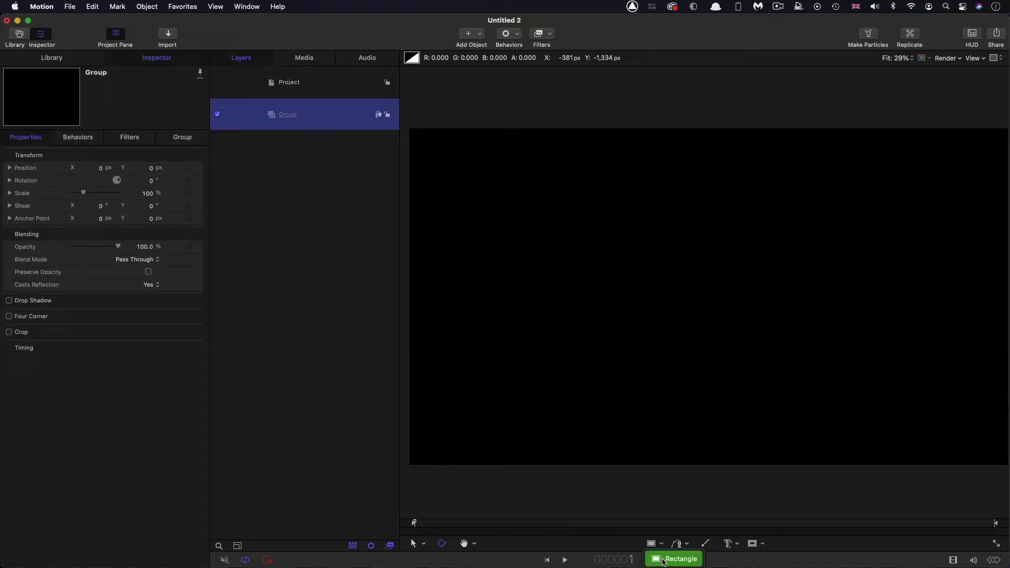
pyautogui.click(653, 545)
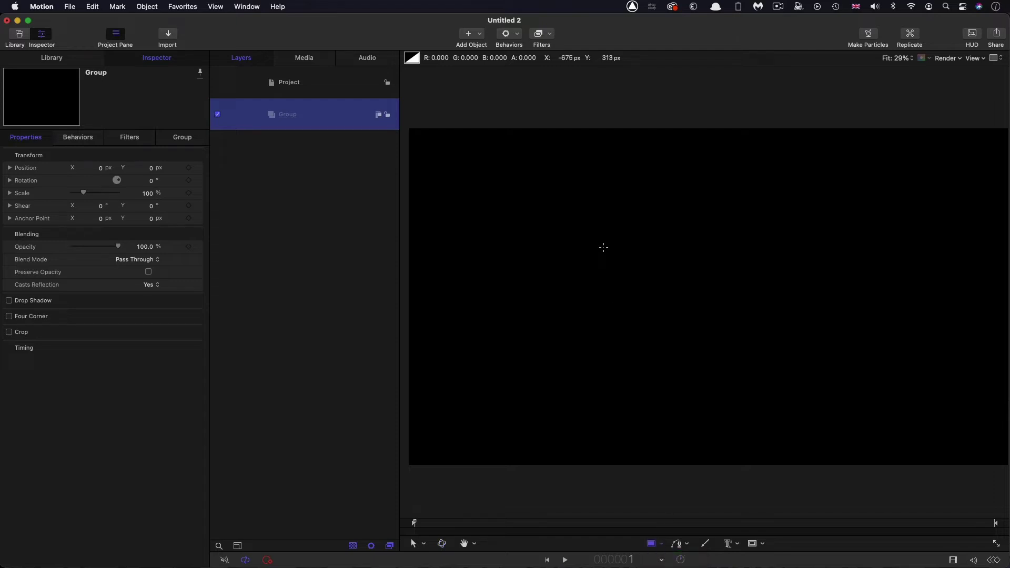
pyautogui.moveTo(602, 247); pyautogui.dragTo(910, 380)
pyautogui.rightClick(99, 157)
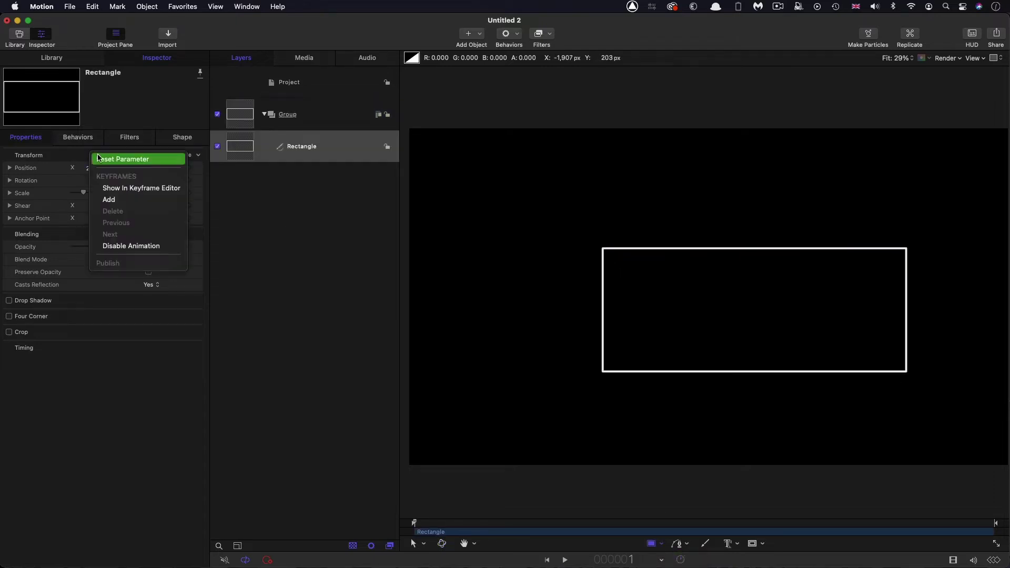
pyautogui.click(99, 158)
# - Turn on fill and give the outline width 20, pure white colour and Square joints
pyautogui.click(186, 139)
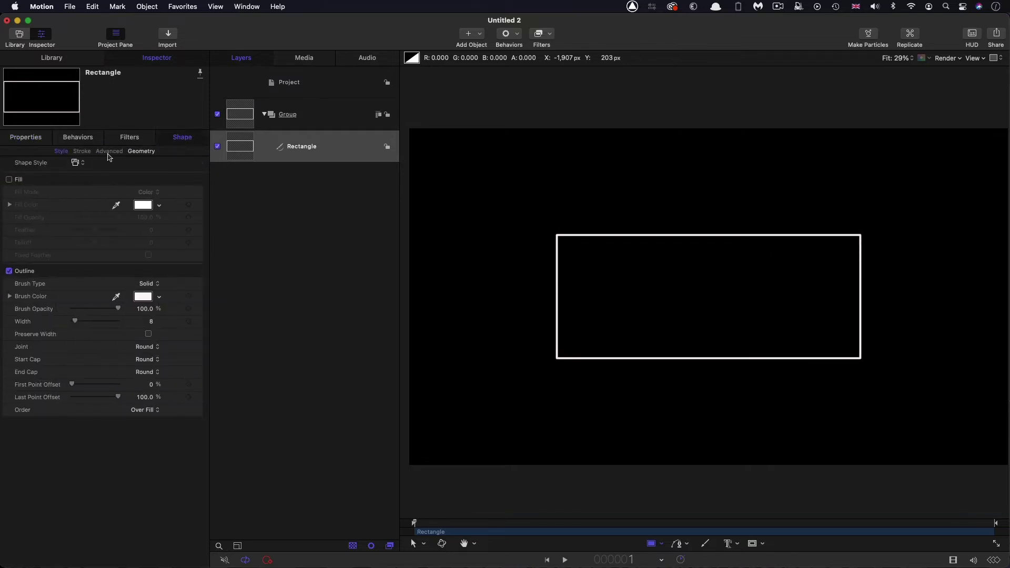
pyautogui.click(9, 180)
pyautogui.click(151, 321)
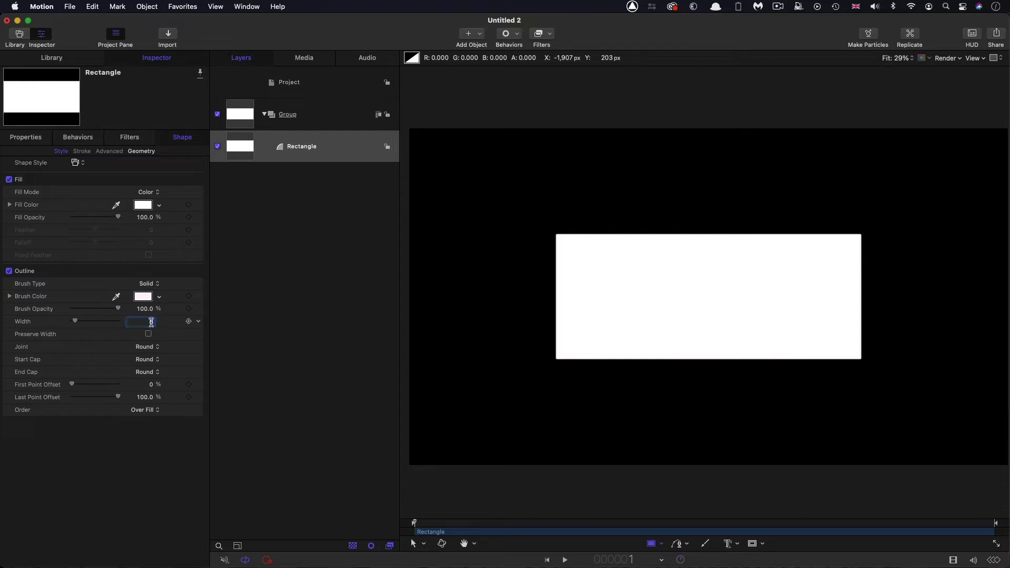
pyautogui.write('20')
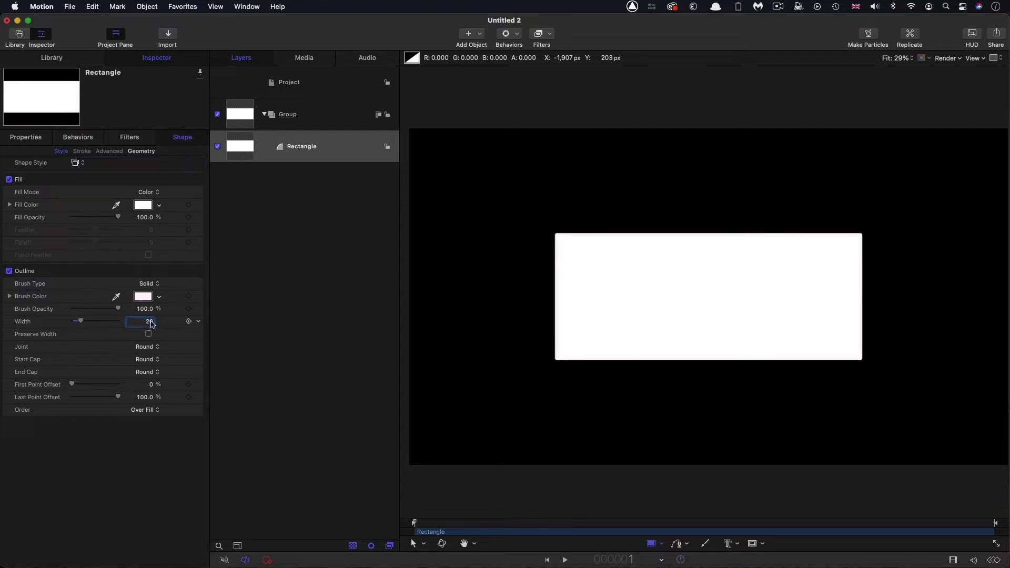
pyautogui.click(147, 297)
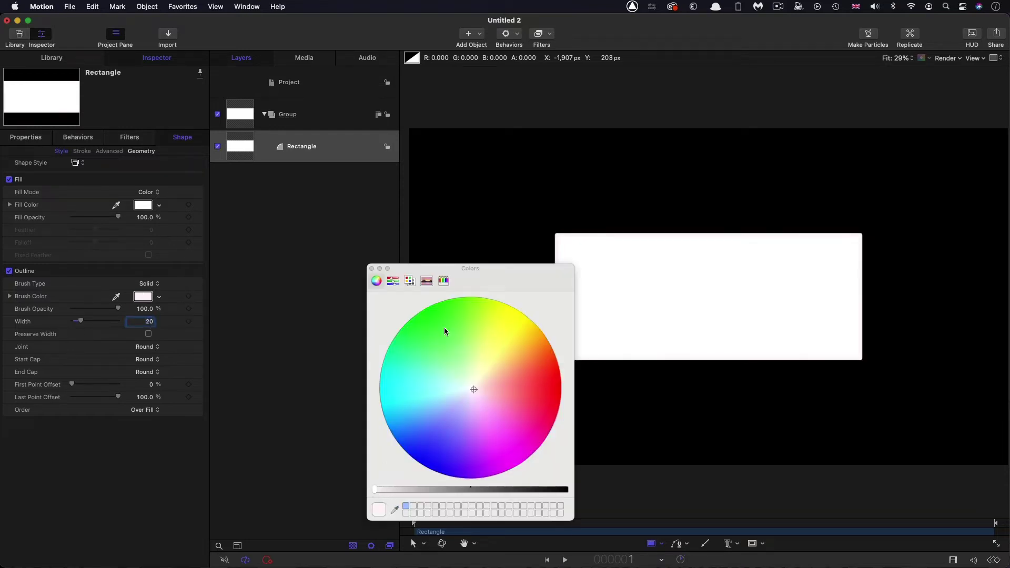
pyautogui.click(392, 280)
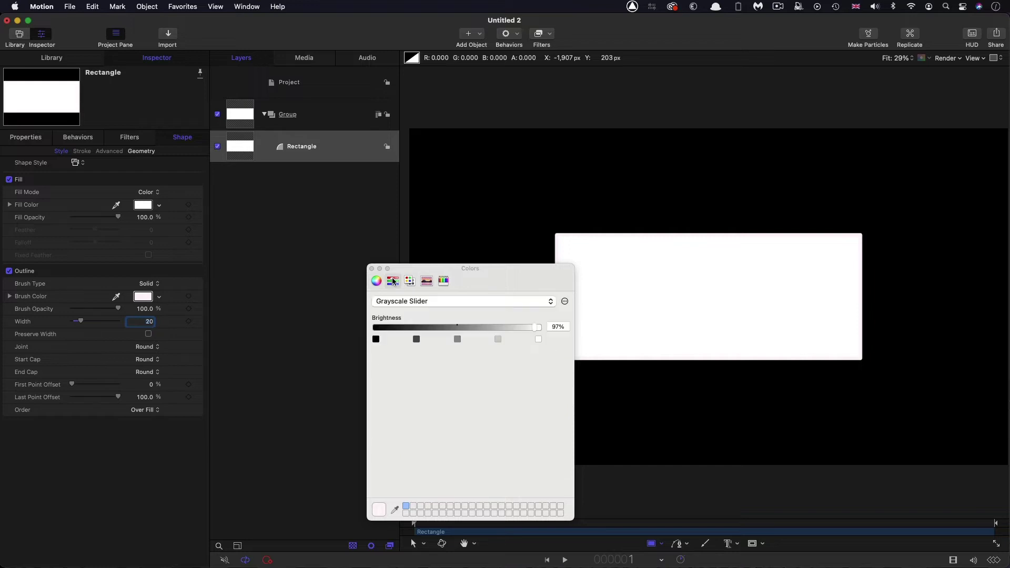
pyautogui.click(541, 339)
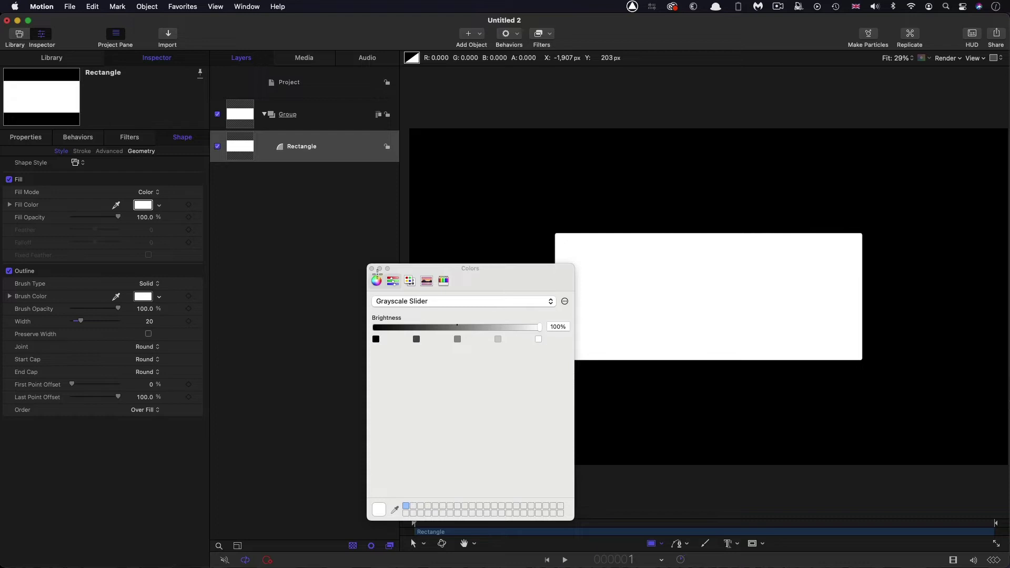
pyautogui.click(371, 269)
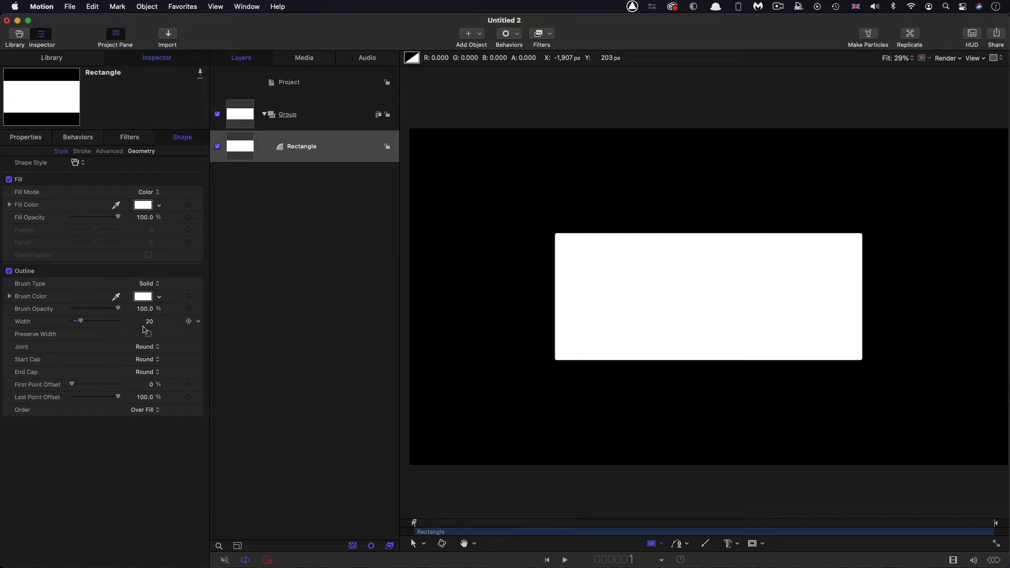
pyautogui.click(145, 348)
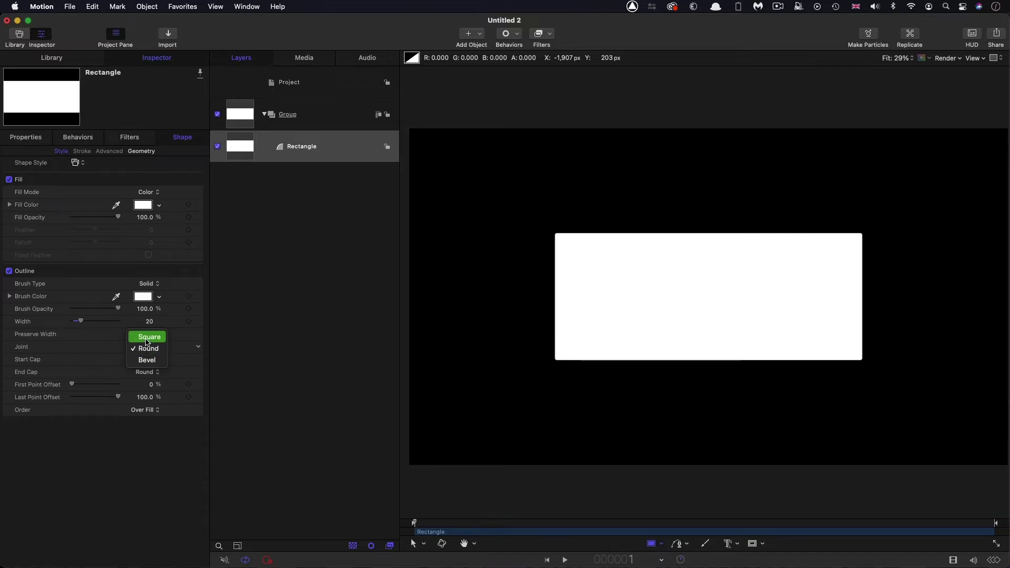
pyautogui.click(147, 340)
# - Resize the Rectangle to width 1920 and height 540
pyautogui.click(243, 147)
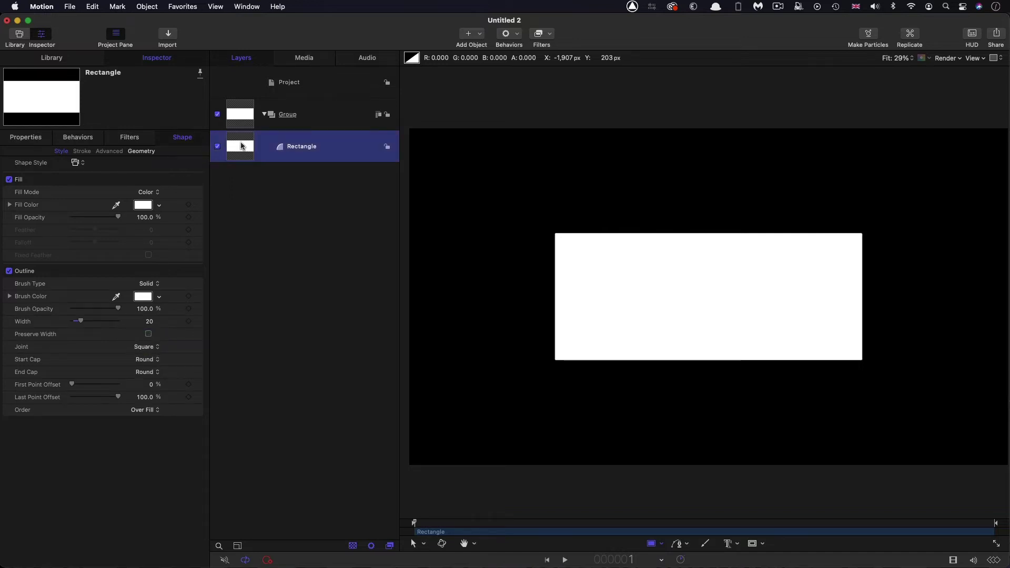
pyautogui.click(141, 151)
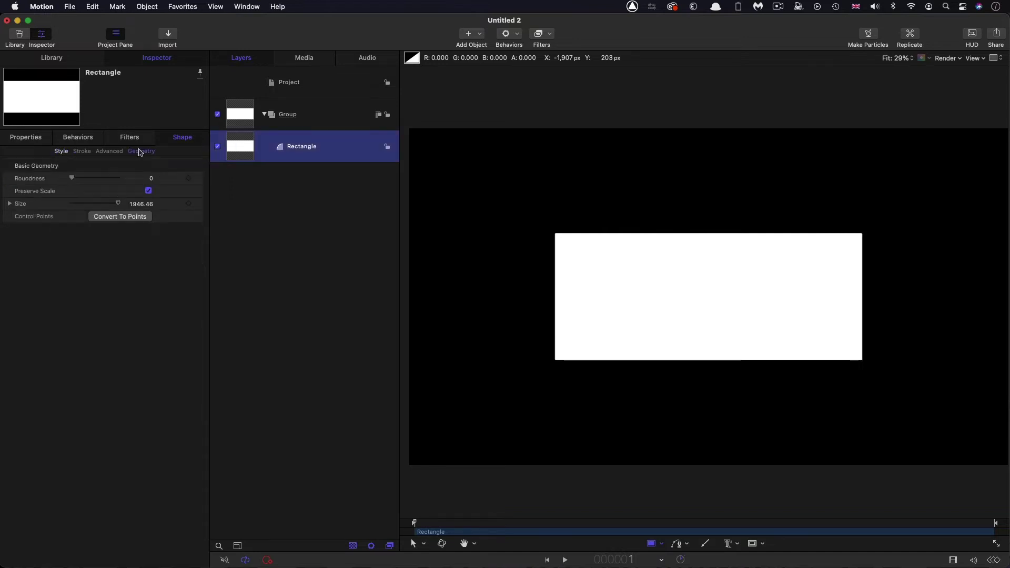
pyautogui.click(8, 204)
pyautogui.click(149, 217)
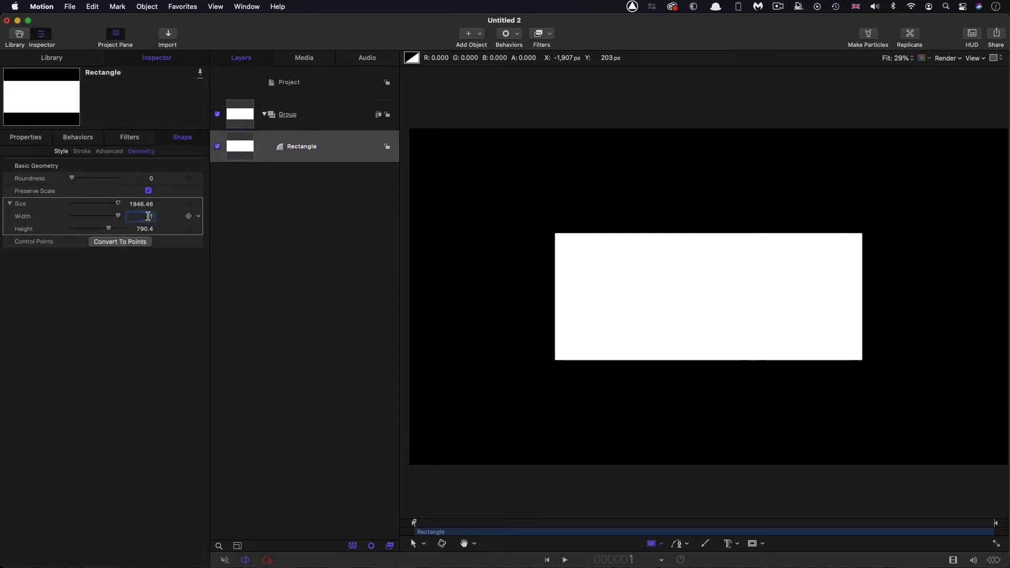
pyautogui.write('1920')
pyautogui.press('Tab')
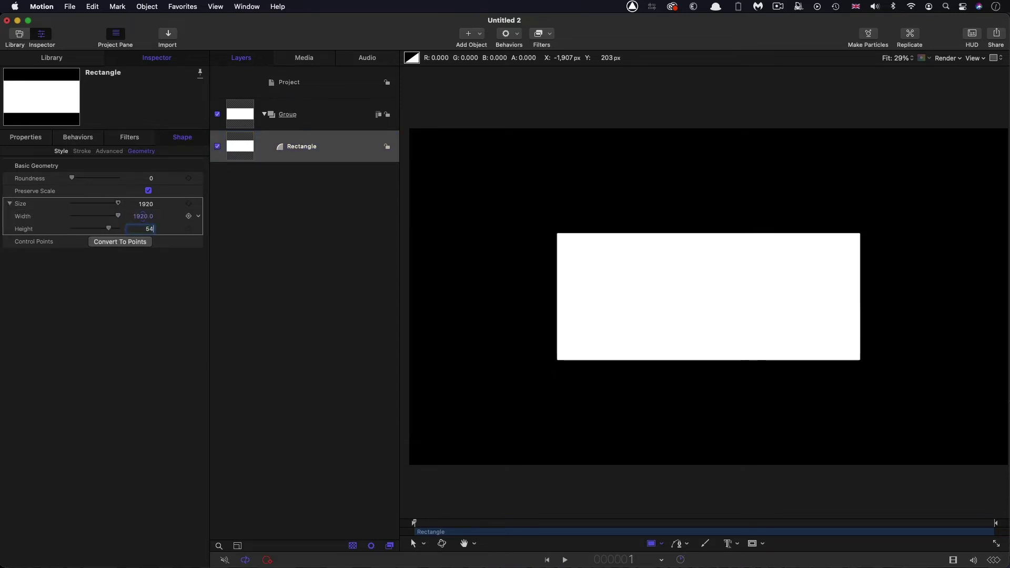
pyautogui.press('Return')
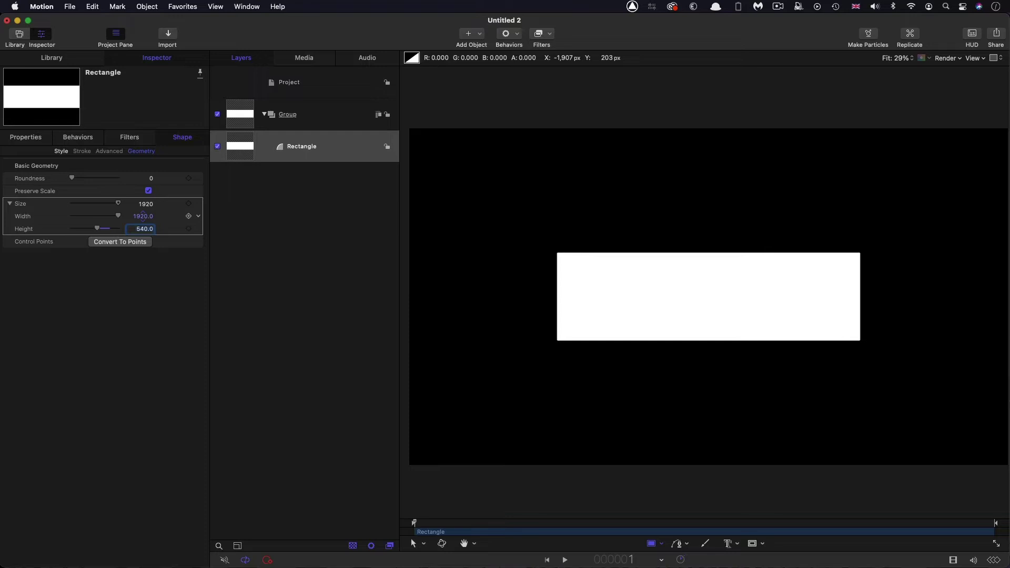
# - Duplicate the Rectangle and give the copy height 270, black fill and no outline
pyautogui.rightClick(231, 143)
pyautogui.click(257, 181)
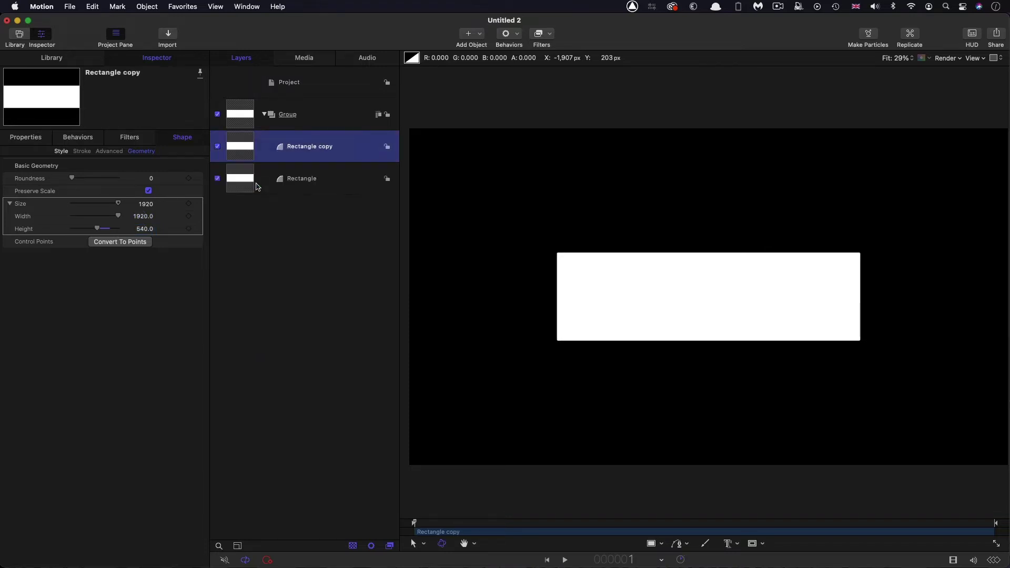
pyautogui.click(145, 229)
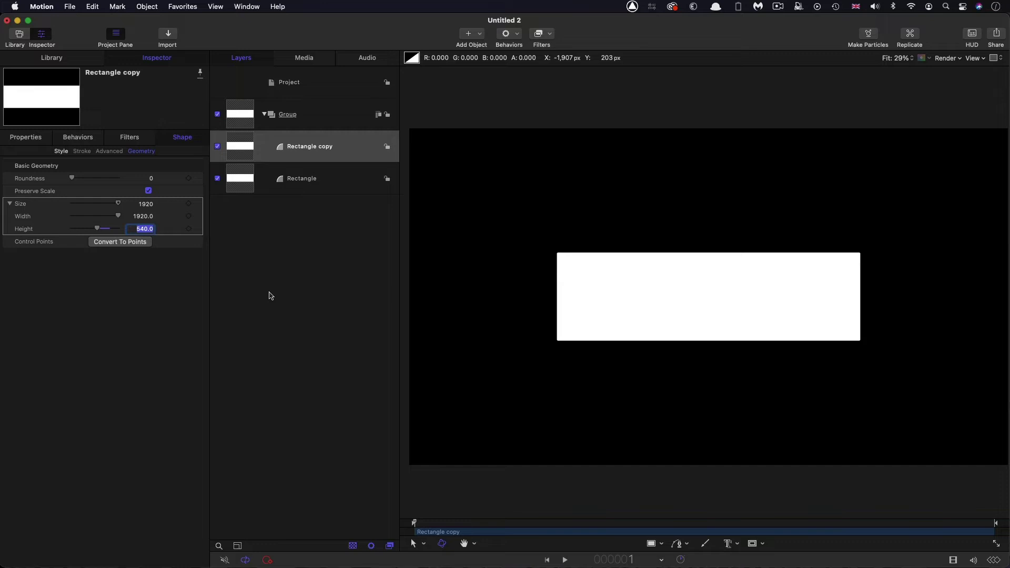
pyautogui.write('270')
pyautogui.press('Return')
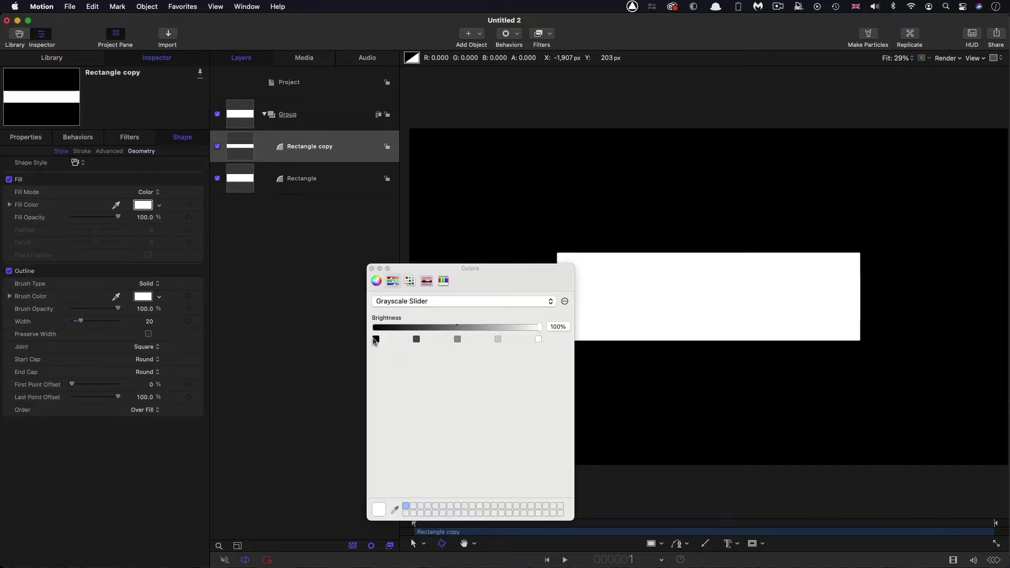
pyautogui.click(375, 339)
pyautogui.click(9, 270)
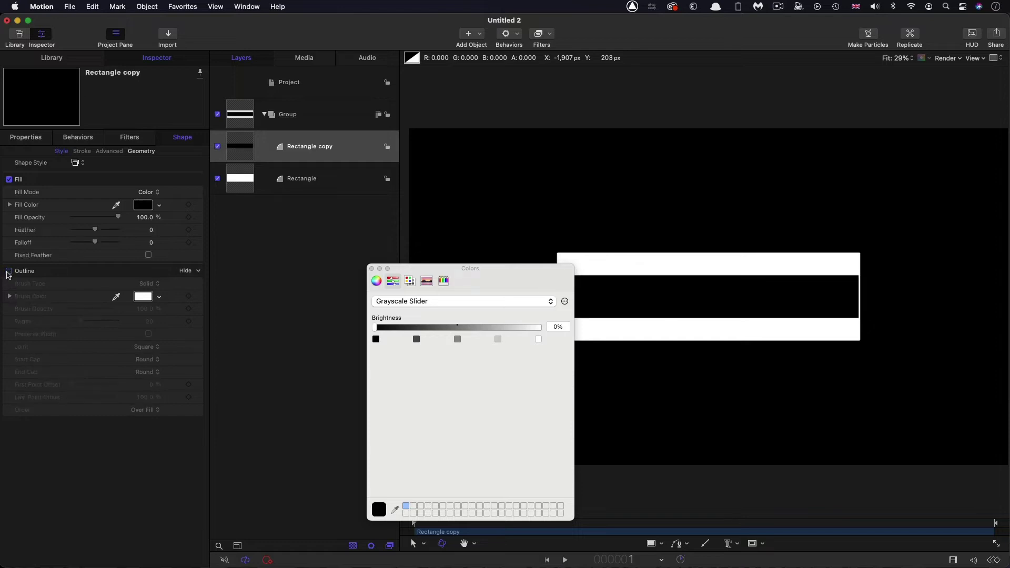
pyautogui.click(372, 269)
# - Move the Rectangle copy to Position Y -135
pyautogui.click(29, 138)
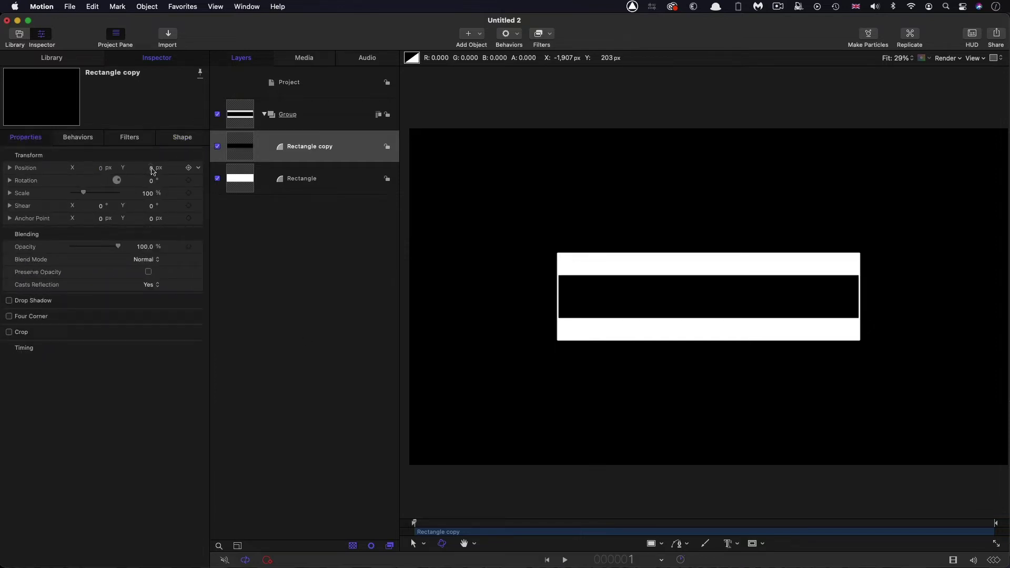
pyautogui.click(151, 168)
pyautogui.write('-135')
pyautogui.press('Return')
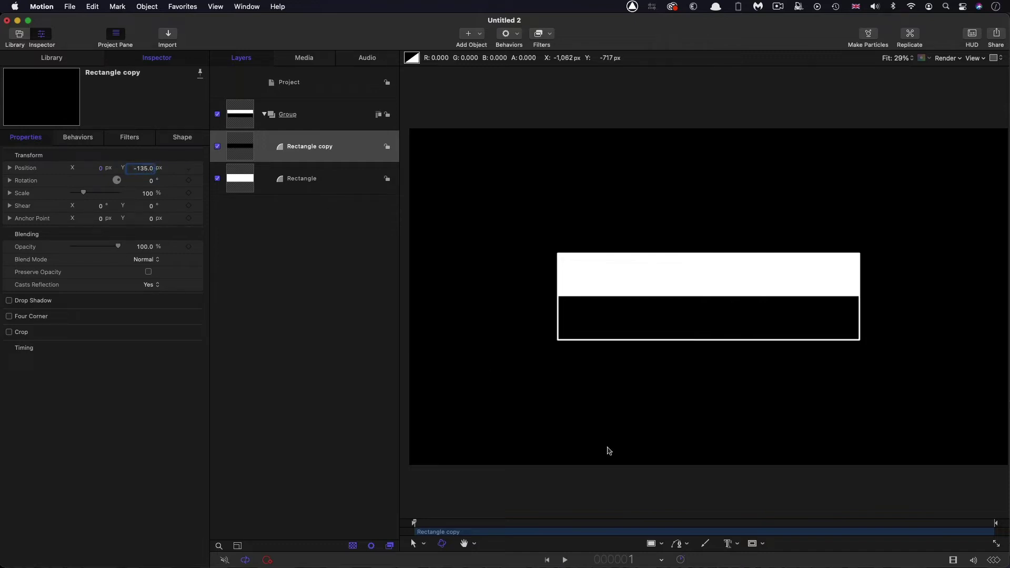
pyautogui.click(729, 545)
# - Add the 'WHAT'S THE DIFFERENCE?' text, centre-aligned at size 200
pyautogui.click(570, 153)
pyautogui.write("WHAT'S THE DIFFERENCE?")
pyautogui.press('super+a')
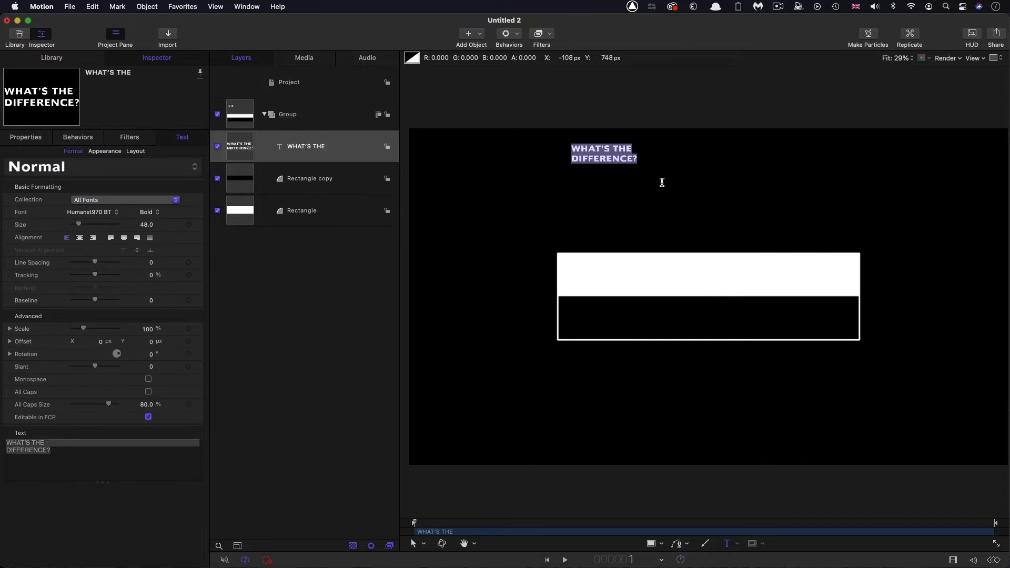
pyautogui.click(80, 240)
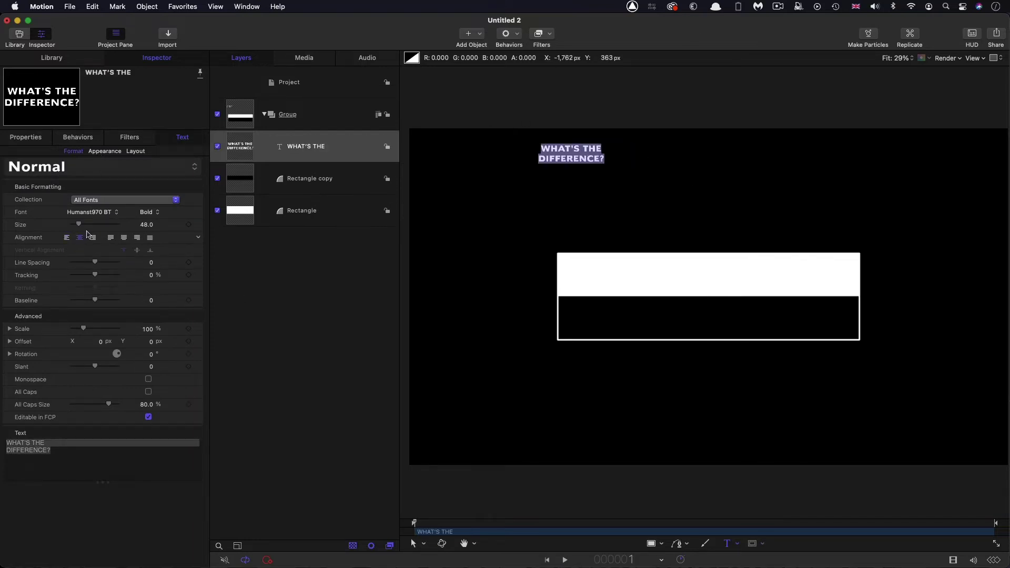
pyautogui.moveTo(151, 228); pyautogui.dragTo(148, 228)
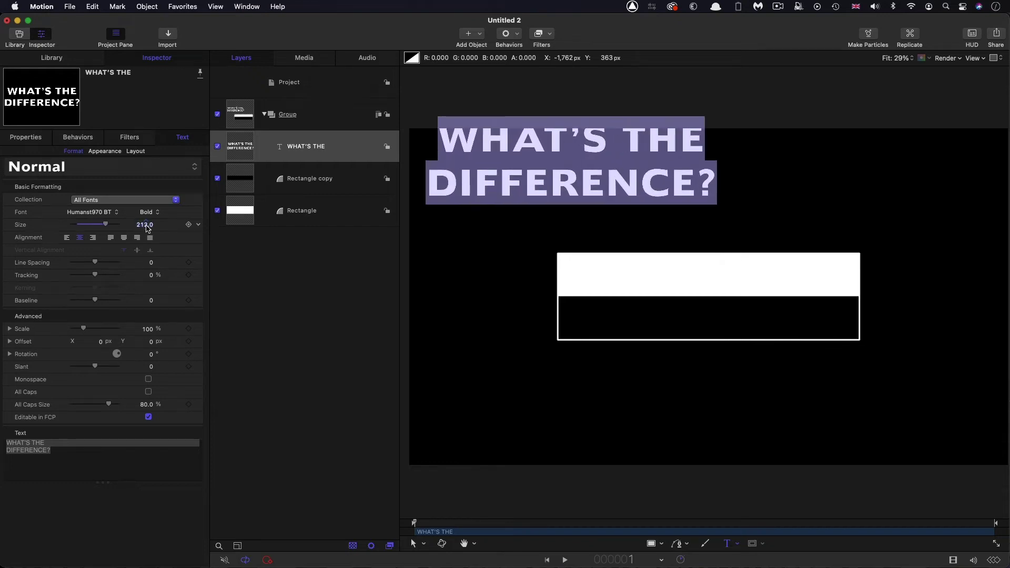
pyautogui.click(147, 227)
pyautogui.write('200')
pyautogui.press('Return')
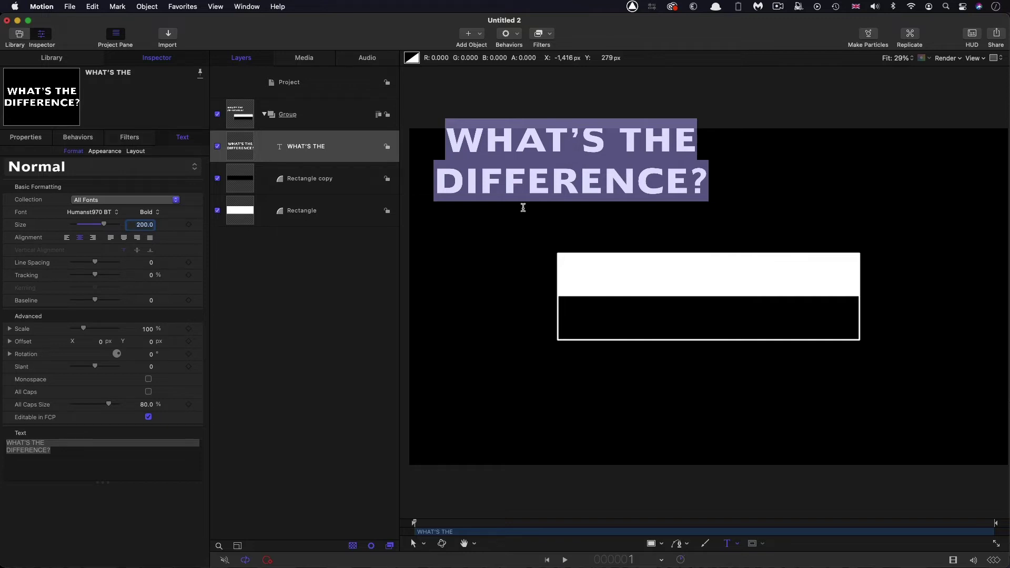
# - Reset the title's transform so it sits at position 0,0
pyautogui.click(27, 138)
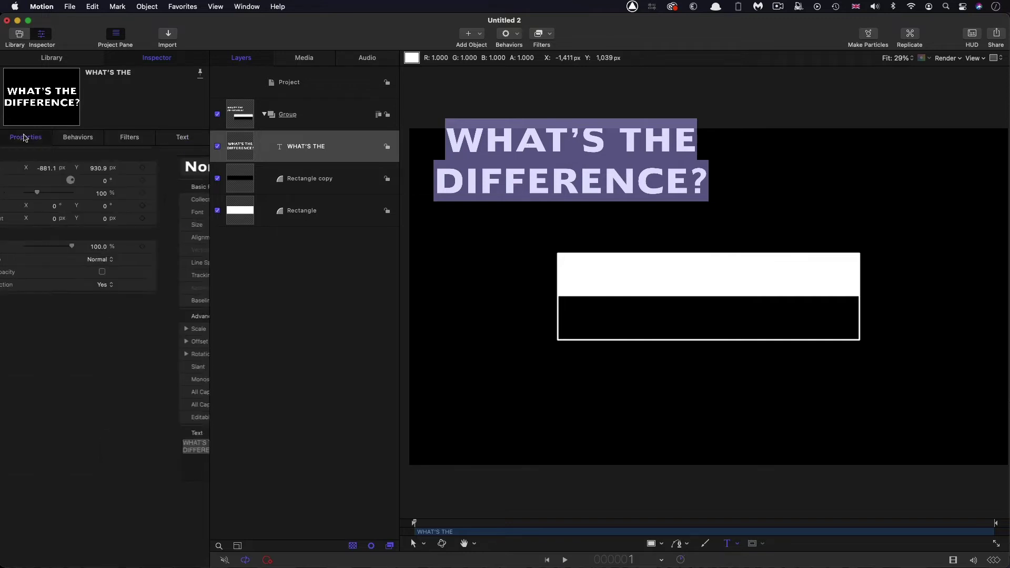
pyautogui.rightClick(95, 156)
pyautogui.click(121, 158)
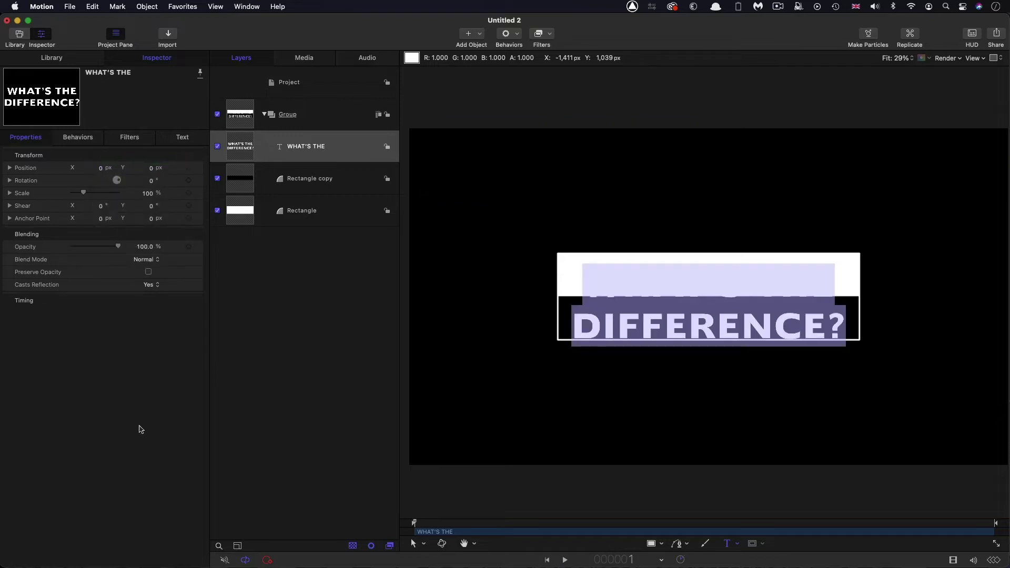
# - Set the title text's blend mode to Difference
pyautogui.click(415, 545)
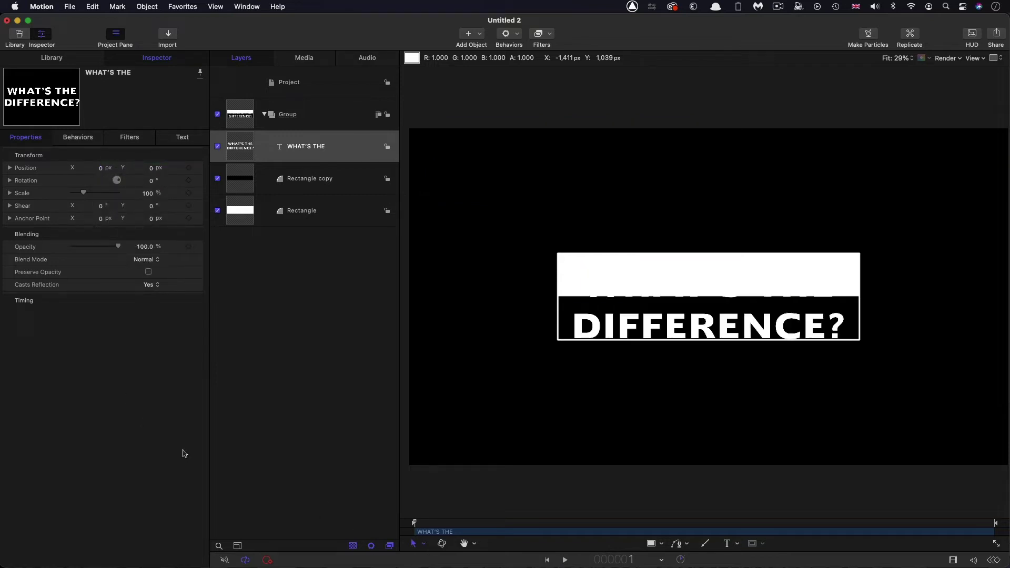
pyautogui.click(146, 260)
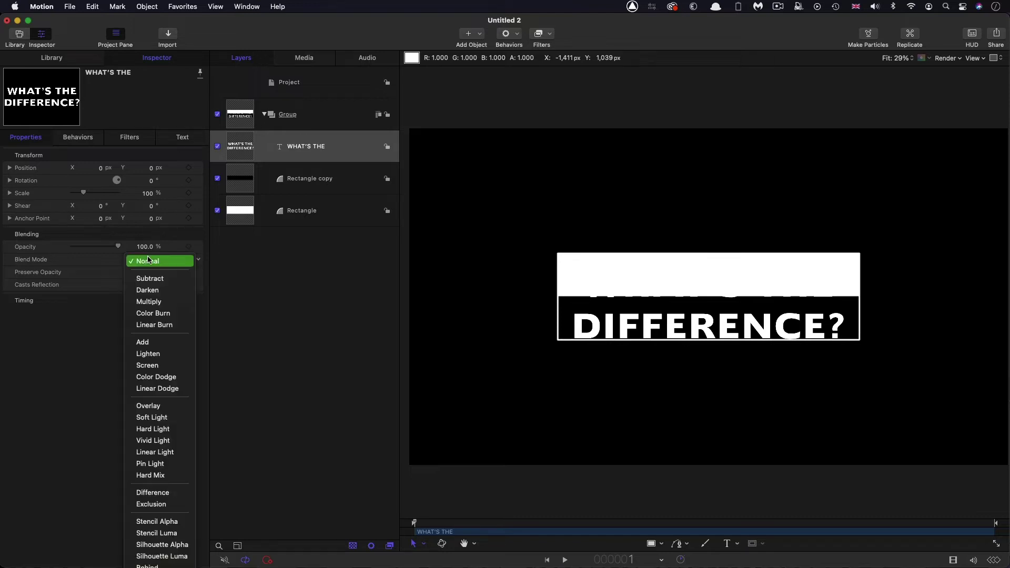
pyautogui.click(148, 493)
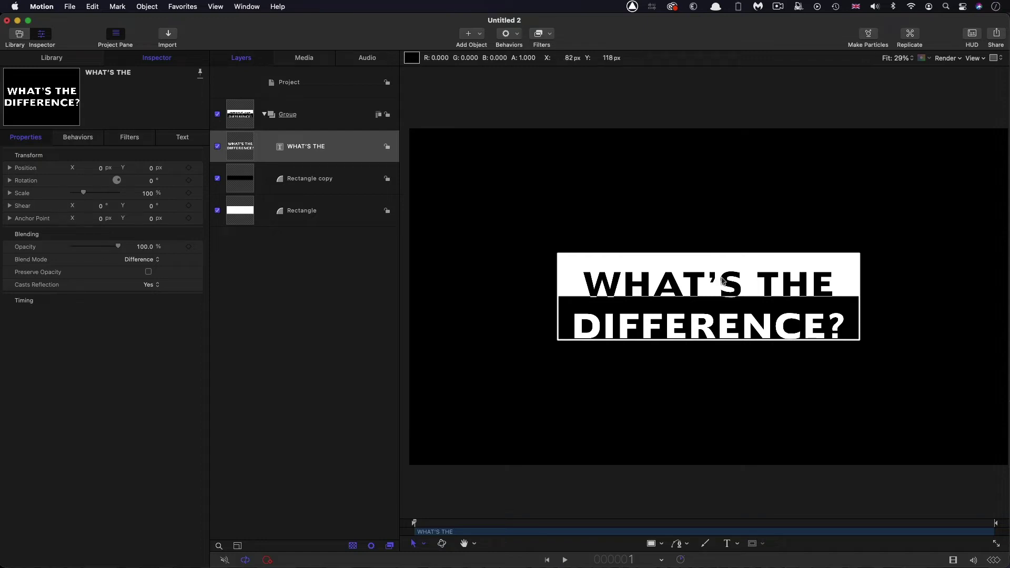
# - Raise the WHAT'S THE text's baseline to 50
pyautogui.click(182, 137)
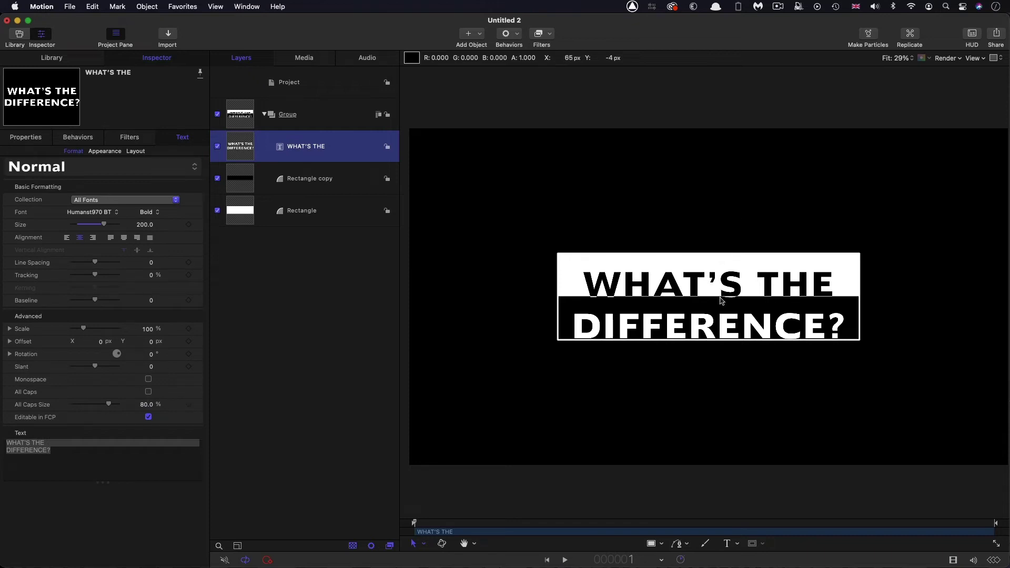
pyautogui.moveTo(152, 304); pyautogui.dragTo(148, 310)
pyautogui.click(147, 301)
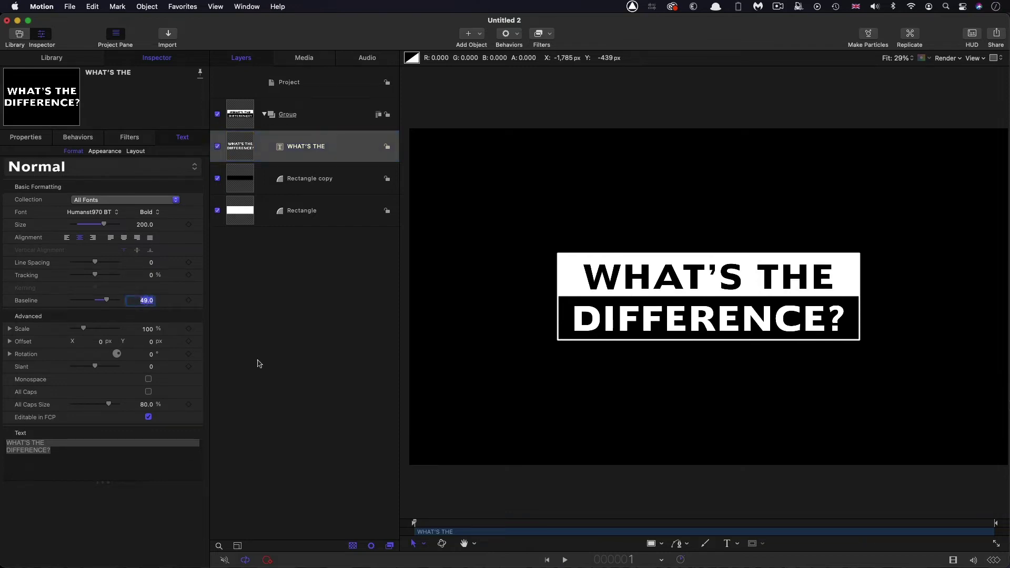
pyautogui.write('50')
pyautogui.press('Return')
pyautogui.click(239, 145)
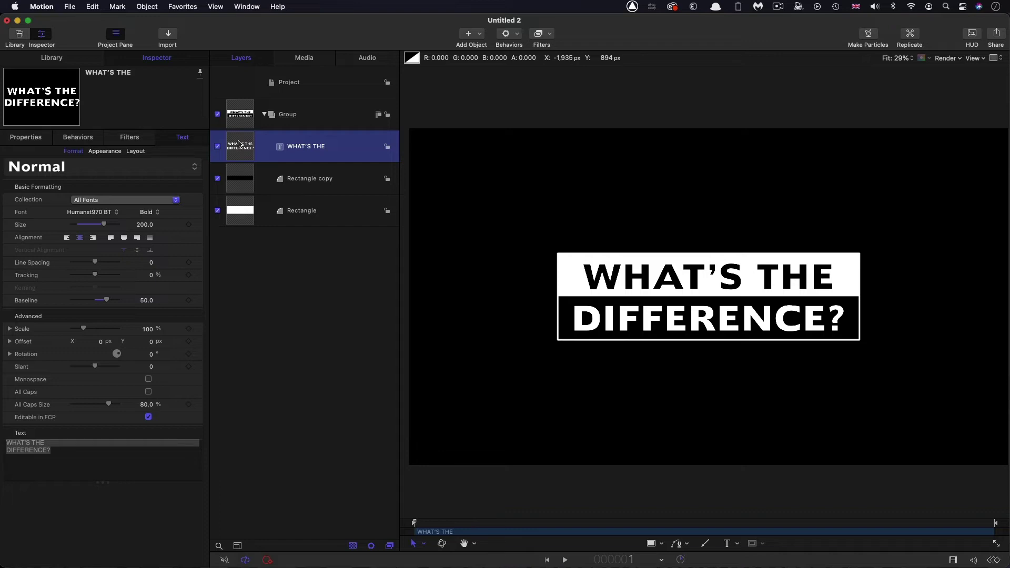
# - Duplicate the text layer and delete the second line from the copy
pyautogui.rightClick(238, 144)
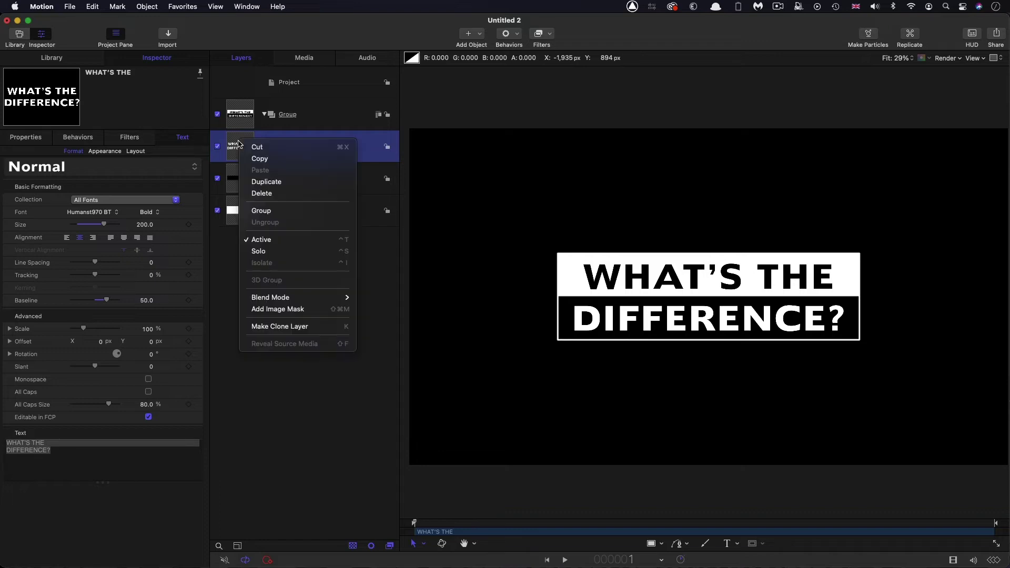
pyautogui.click(281, 187)
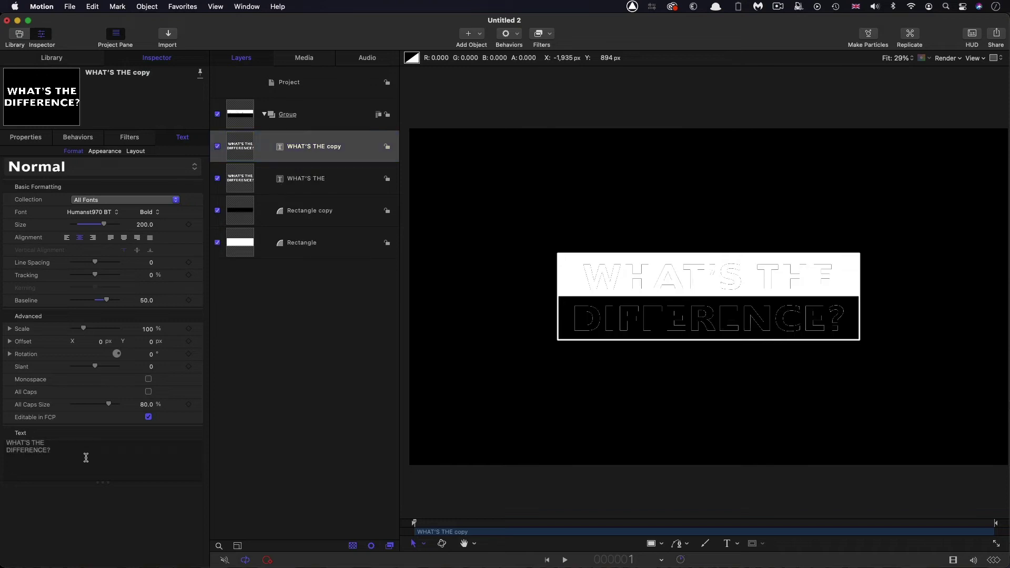
pyautogui.moveTo(86, 456); pyautogui.dragTo(26, 453)
pyautogui.press('BackSpace')
pyautogui.press('BackSpace')
pyautogui.press('BackSpace')
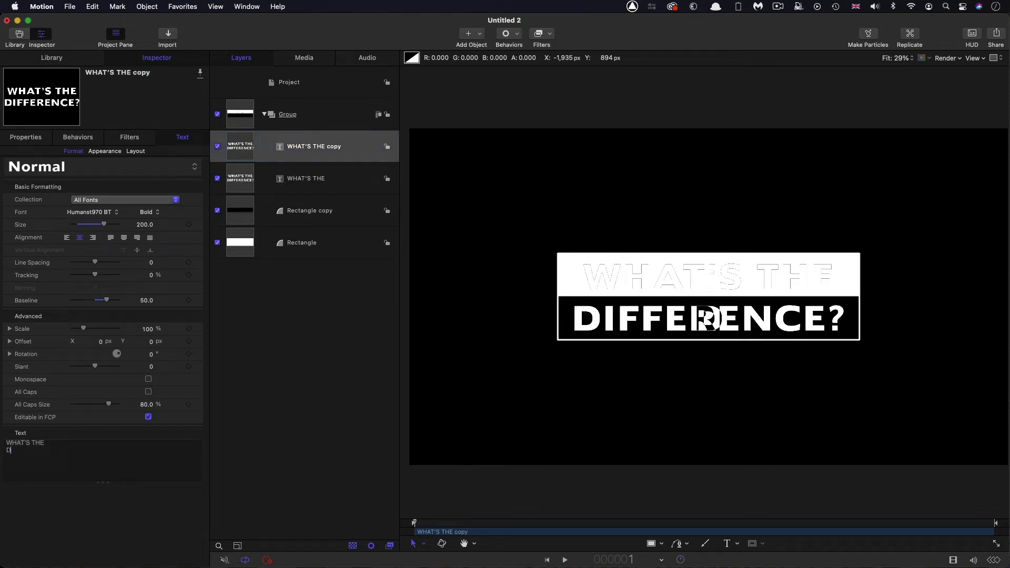
# - Delete the WHAT'S THE line from the other layer so it reads DIFFERENCE?, then check both layers
pyautogui.click(238, 189)
pyautogui.click(90, 444)
pyautogui.click(83, 442)
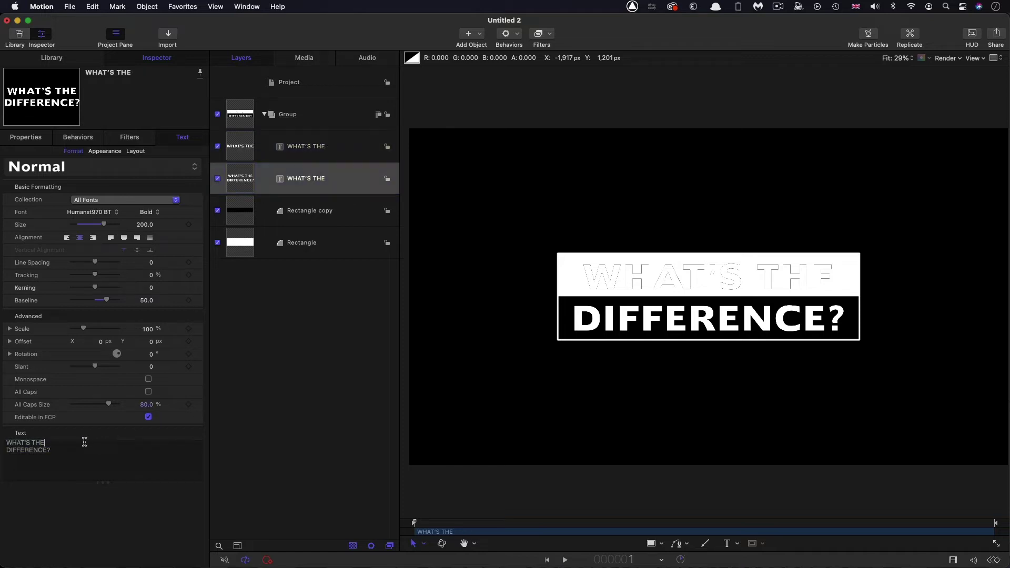
pyautogui.tripleClick(83, 442)
pyautogui.press('BackSpace')
pyautogui.click(247, 144)
pyautogui.click(244, 145)
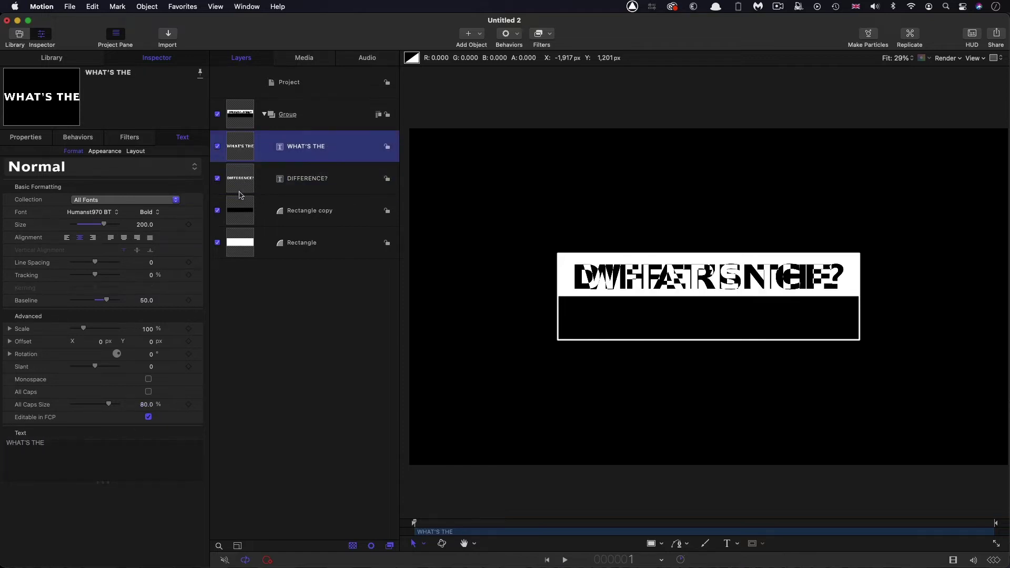
pyautogui.click(243, 184)
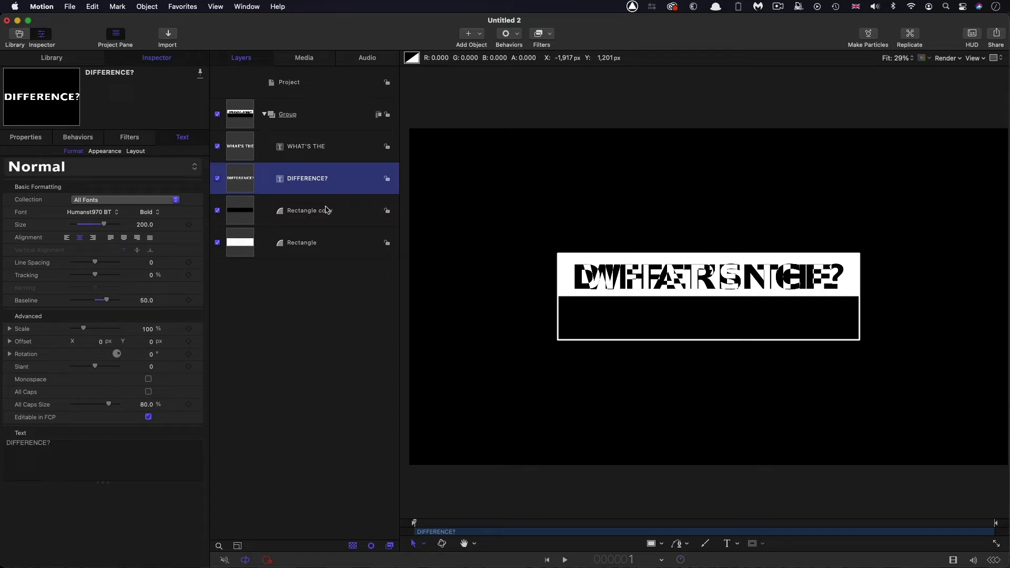
# - Add a Link behaviour to DIFFERENCE?'s Position Y with WHAT'S THE as the source object
pyautogui.click(27, 139)
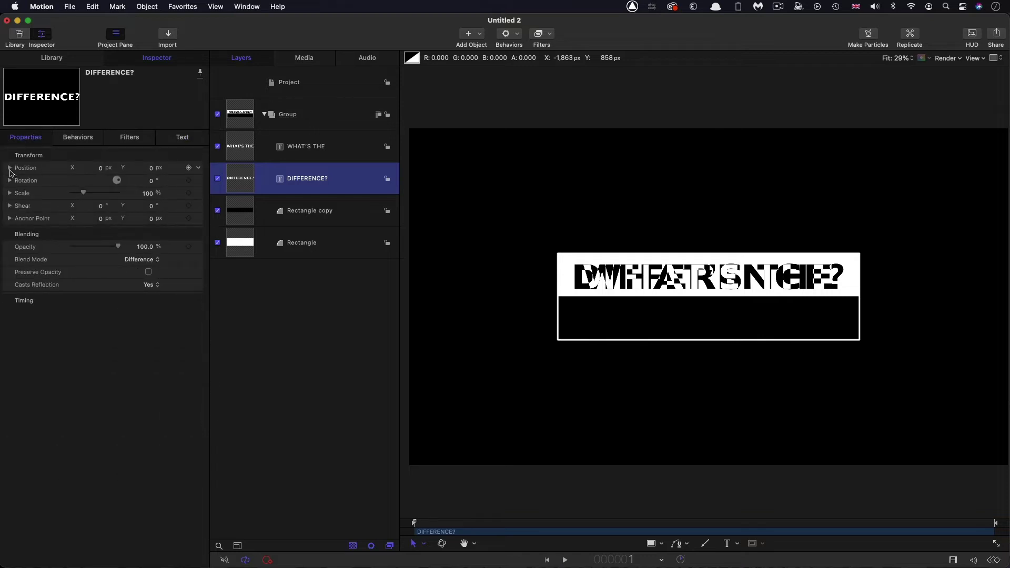
pyautogui.click(9, 169)
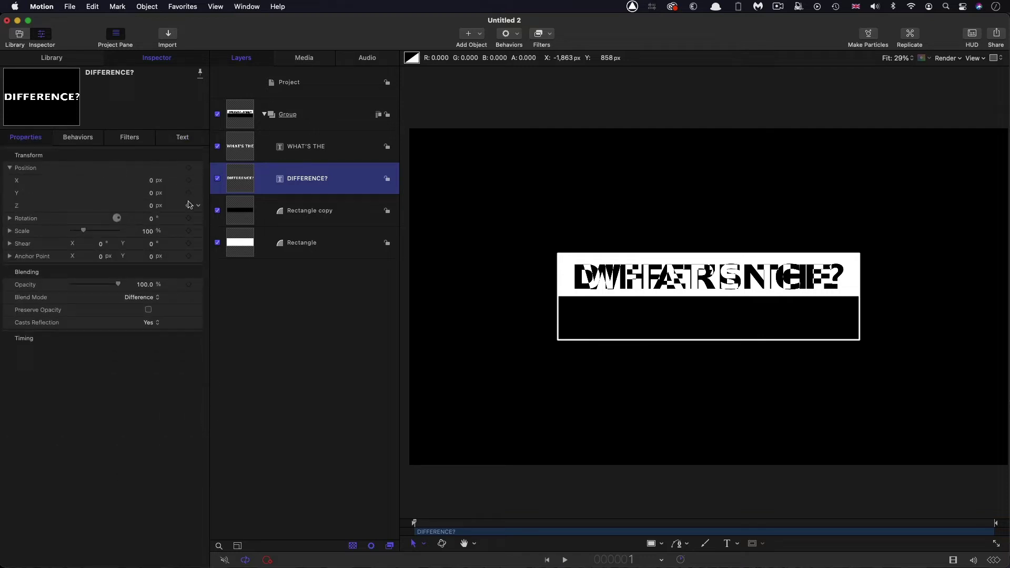
pyautogui.click(197, 194)
pyautogui.moveTo(247, 301)
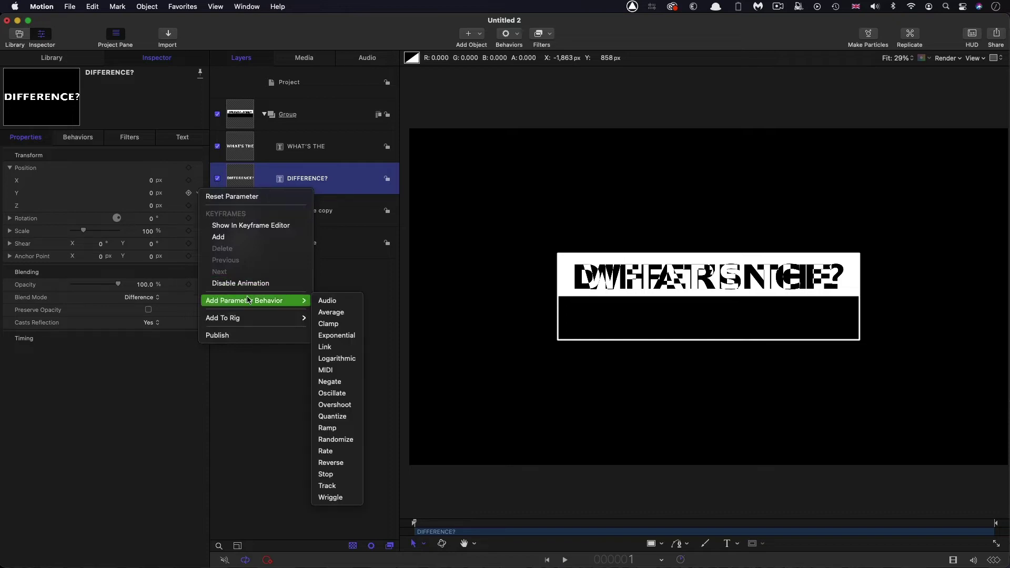
pyautogui.click(337, 347)
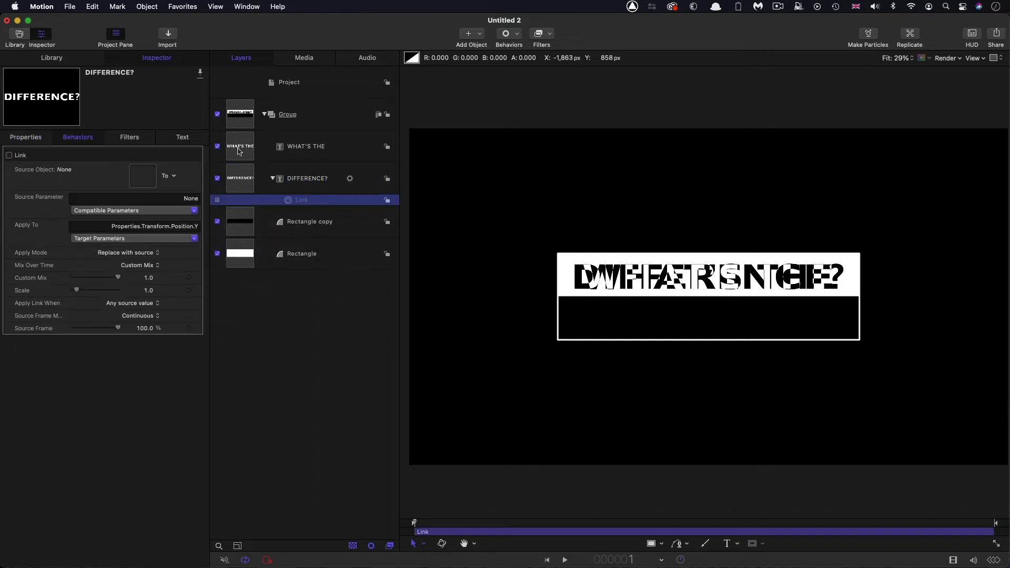
pyautogui.moveTo(239, 145); pyautogui.dragTo(142, 177)
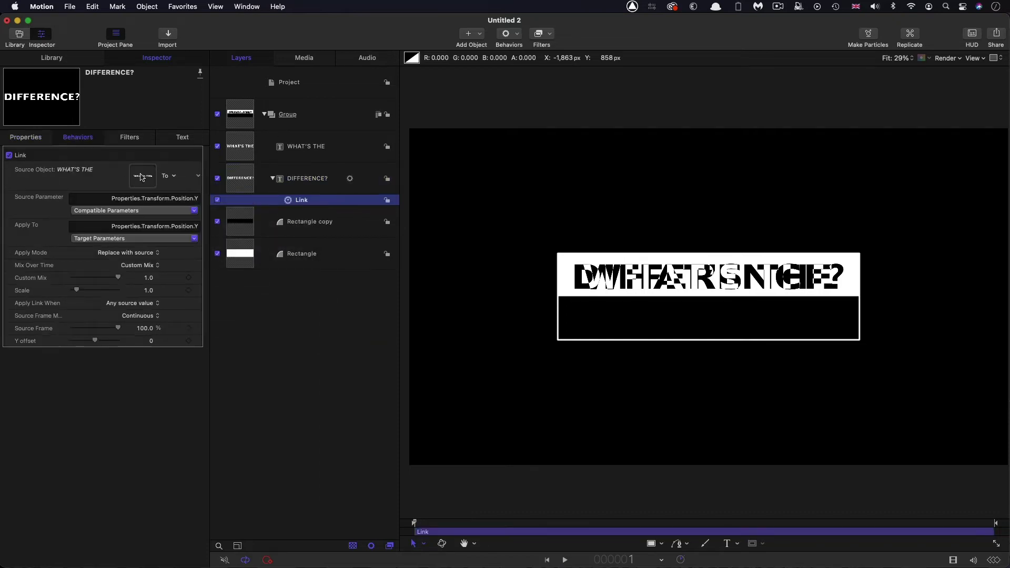
# - Set the link's Scale to -1 and its Y offset to 270
pyautogui.click(148, 290)
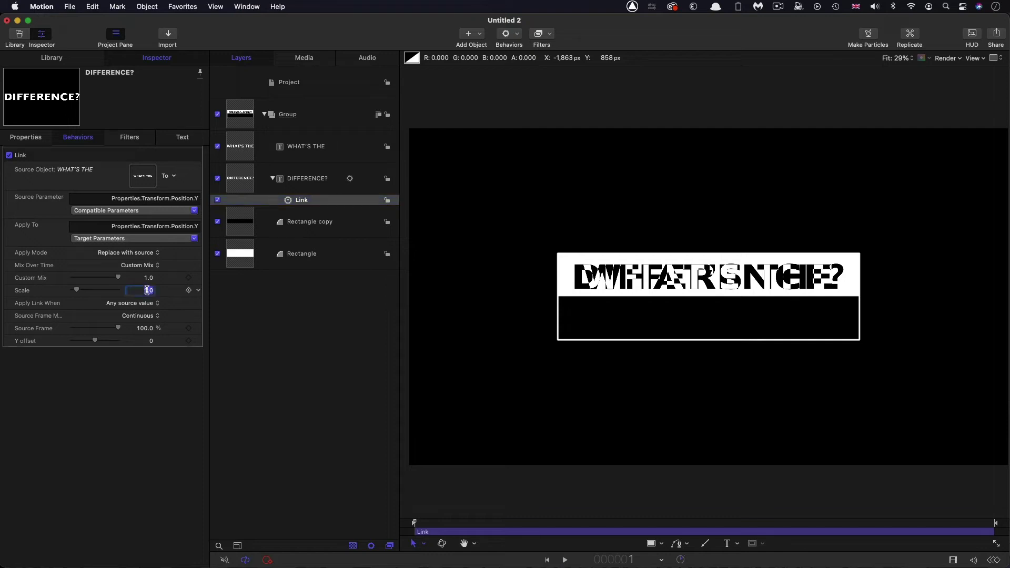
pyautogui.write('-1')
pyautogui.press('Return')
pyautogui.moveTo(151, 342)
pyautogui.mouseDown()
pyautogui.moveTo(203, 342)
pyautogui.moveTo(152, 340)
pyautogui.mouseUp()
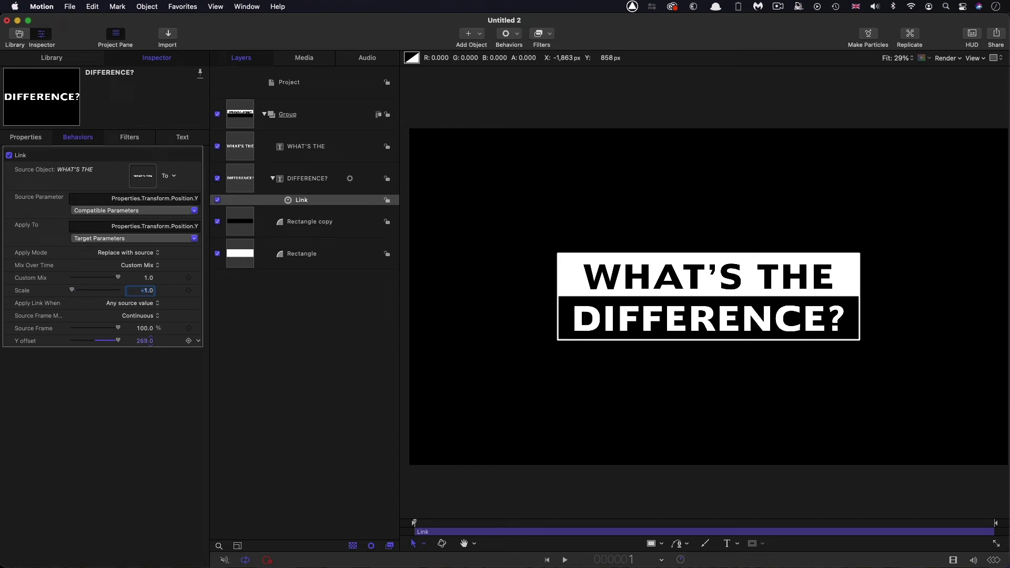
pyautogui.click(144, 342)
pyautogui.write('270')
pyautogui.press('Return')
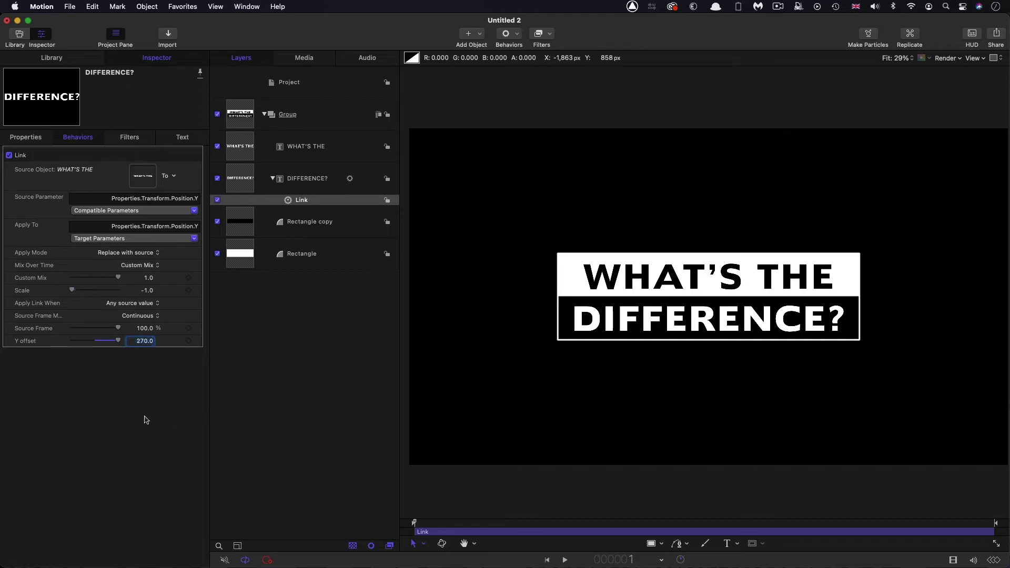
# - Test the link on WHAT'S THE, then reset its Position Y to 0
pyautogui.click(239, 141)
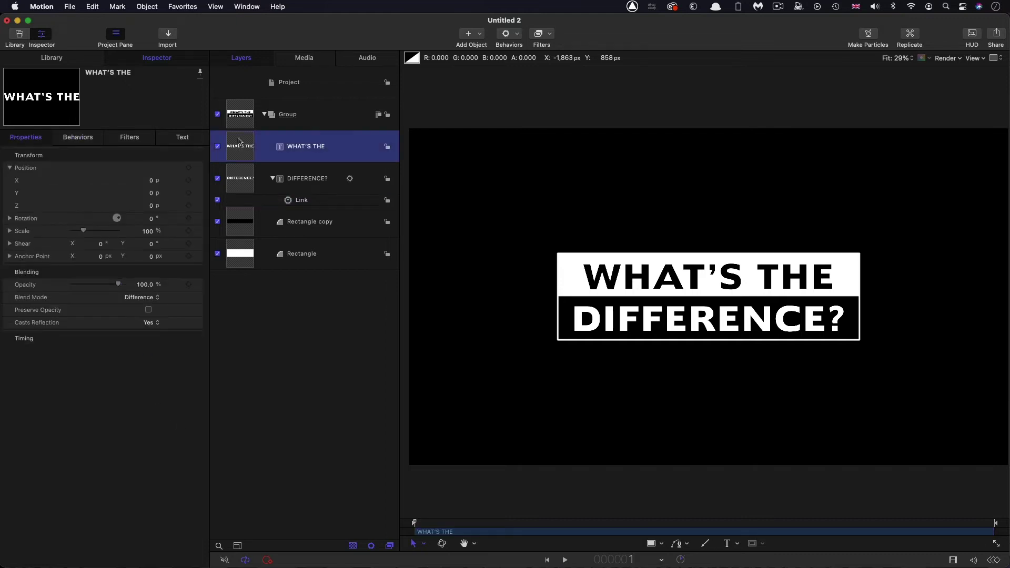
pyautogui.moveTo(151, 192); pyautogui.dragTo(151, 191)
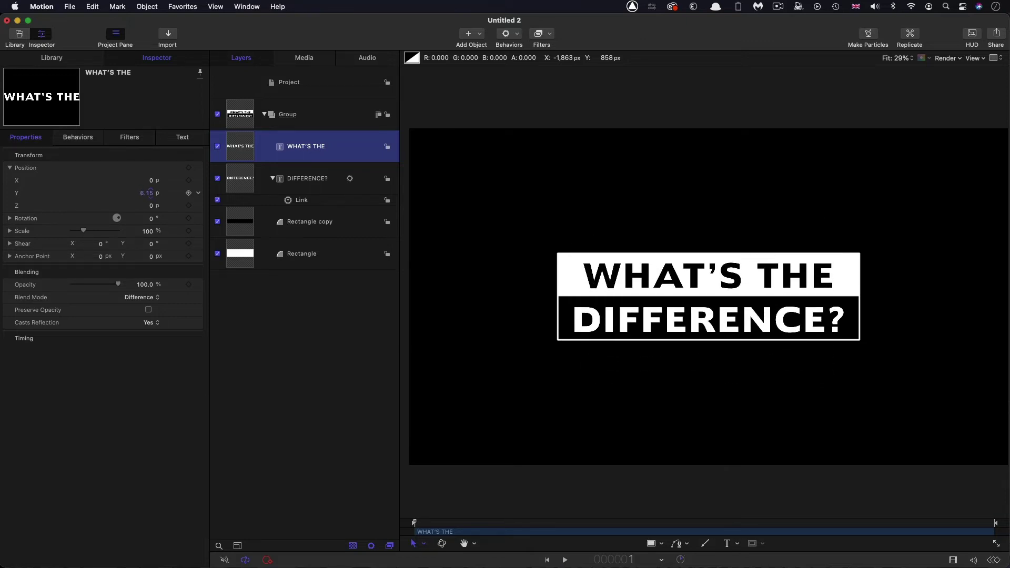
pyautogui.click(146, 193)
pyautogui.write('0')
pyautogui.press('Return')
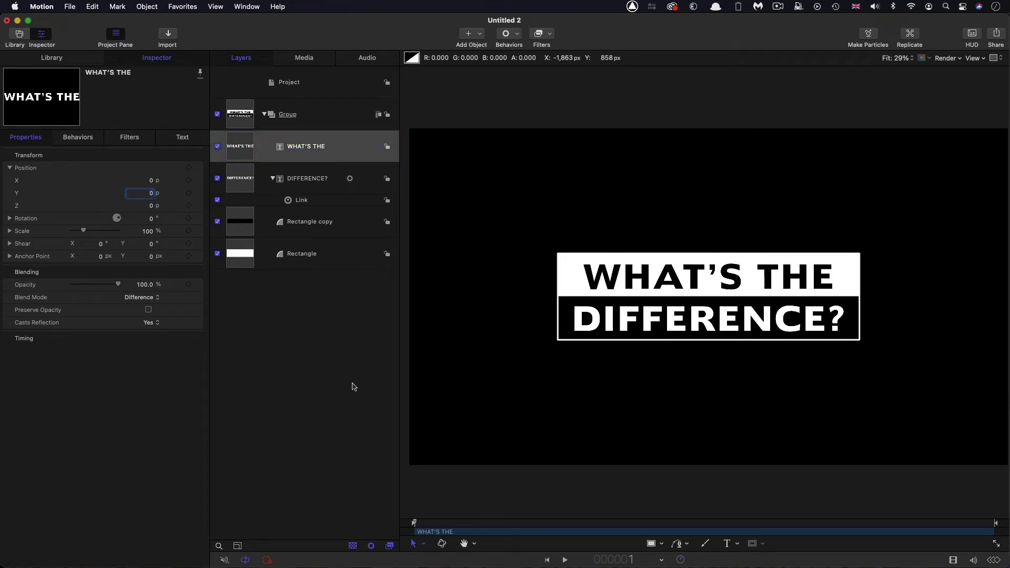
# - At frame 12, keyframe WHAT'S THE's Position Y at -520 so the lines swap
pyautogui.click(455, 523)
pyautogui.moveTo(456, 524); pyautogui.dragTo(502, 525)
pyautogui.click(189, 193)
pyautogui.moveTo(151, 195)
pyautogui.mouseDown()
pyautogui.moveTo(120, 196)
pyautogui.moveTo(151, 192)
pyautogui.mouseUp()
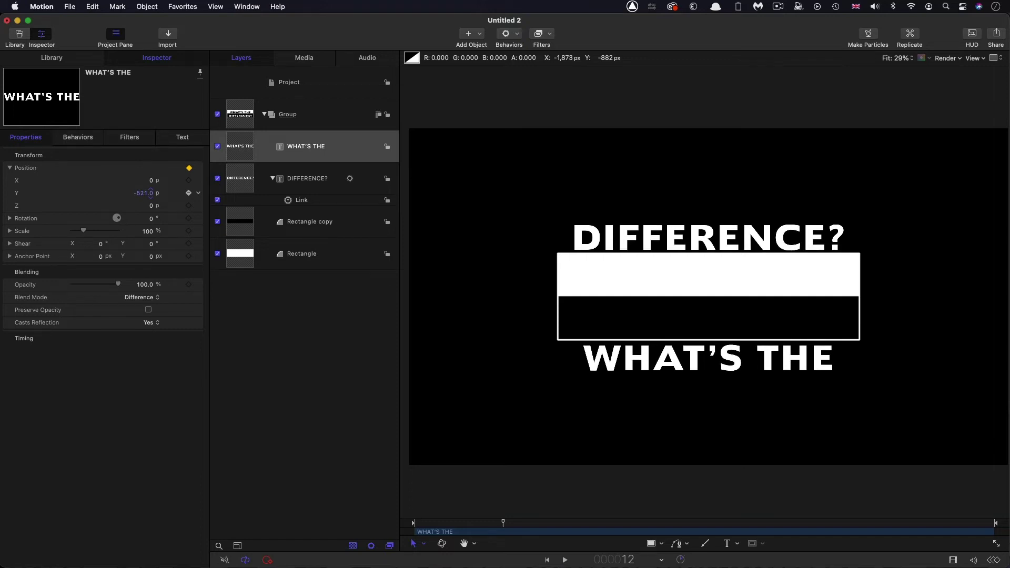
pyautogui.click(151, 192)
pyautogui.press('BackSpace')
pyautogui.write('0')
pyautogui.press('Return')
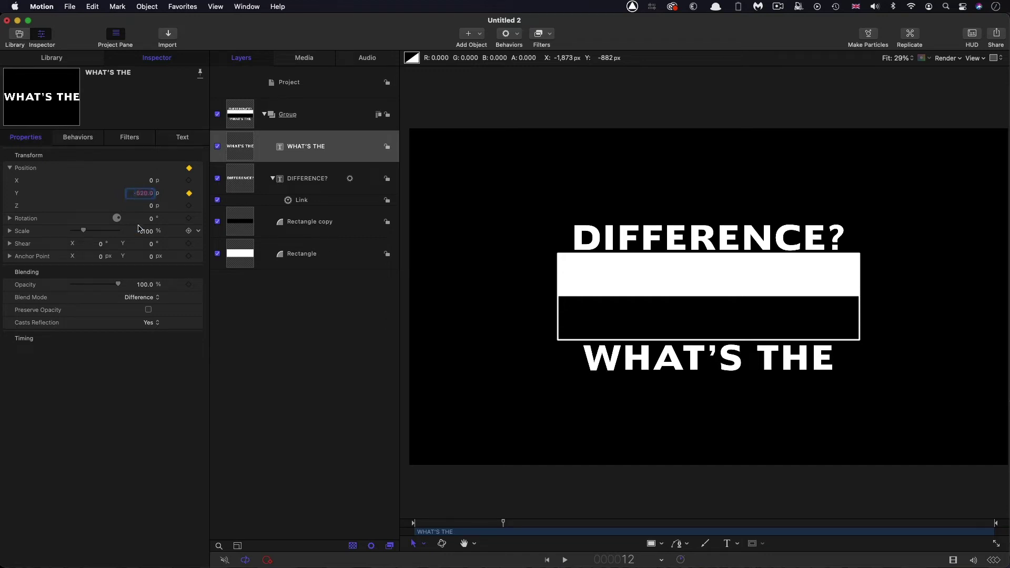
# - At frame 24, set Position Y back to 0 and preview the swap
pyautogui.moveTo(552, 523); pyautogui.dragTo(600, 527)
pyautogui.click(143, 194)
pyautogui.write('0')
pyautogui.press('Return')
pyautogui.press('space')
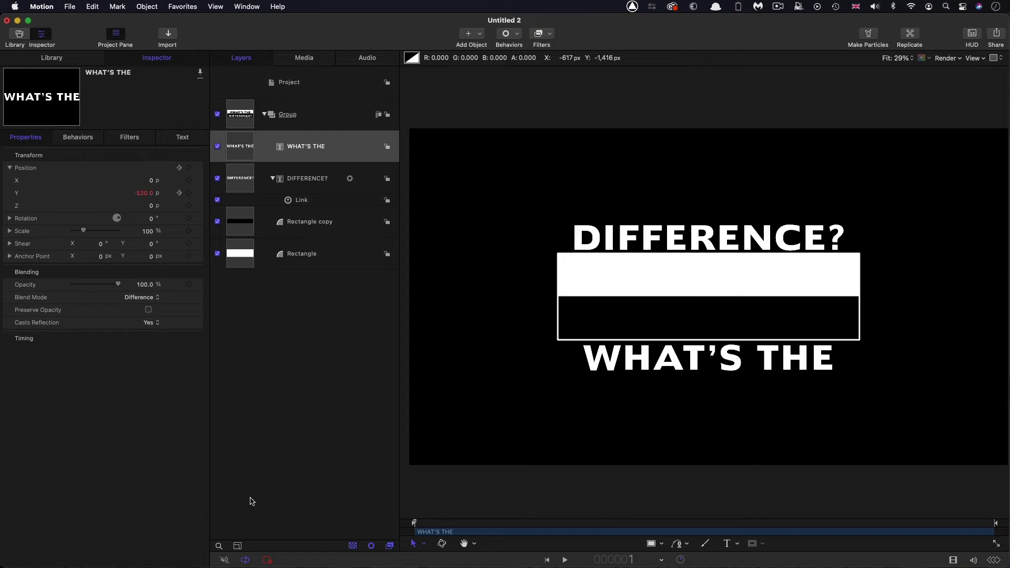
pyautogui.press('space')
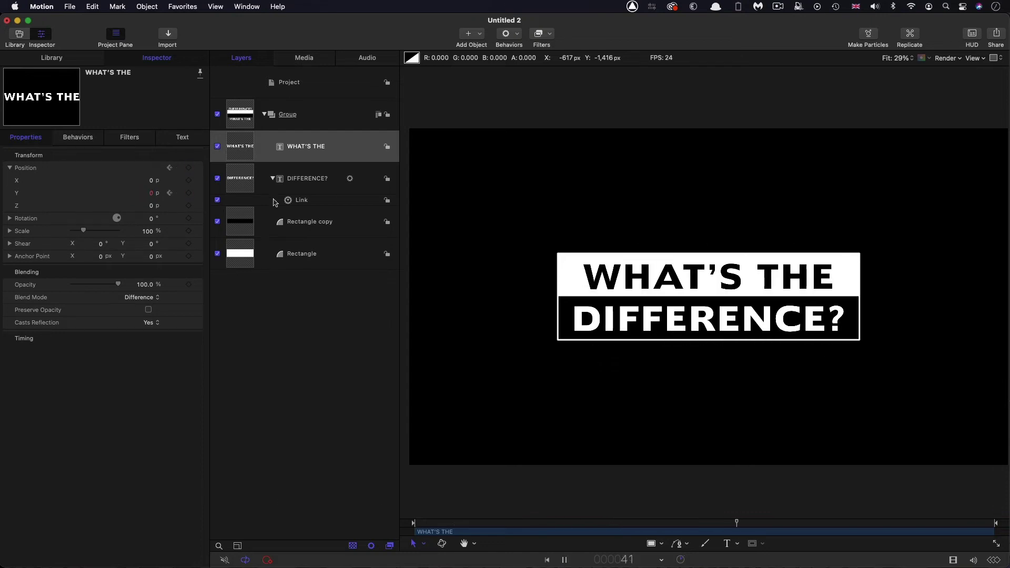
pyautogui.click(239, 109)
pyautogui.press('Home')
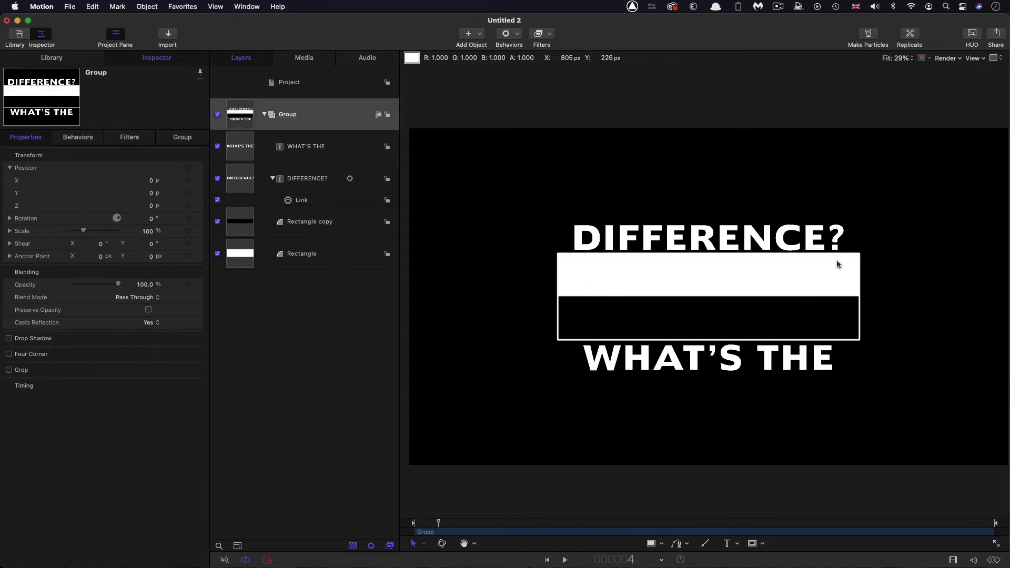
# - Draw a rectangle mask over the title box on the Group
pyautogui.click(236, 113)
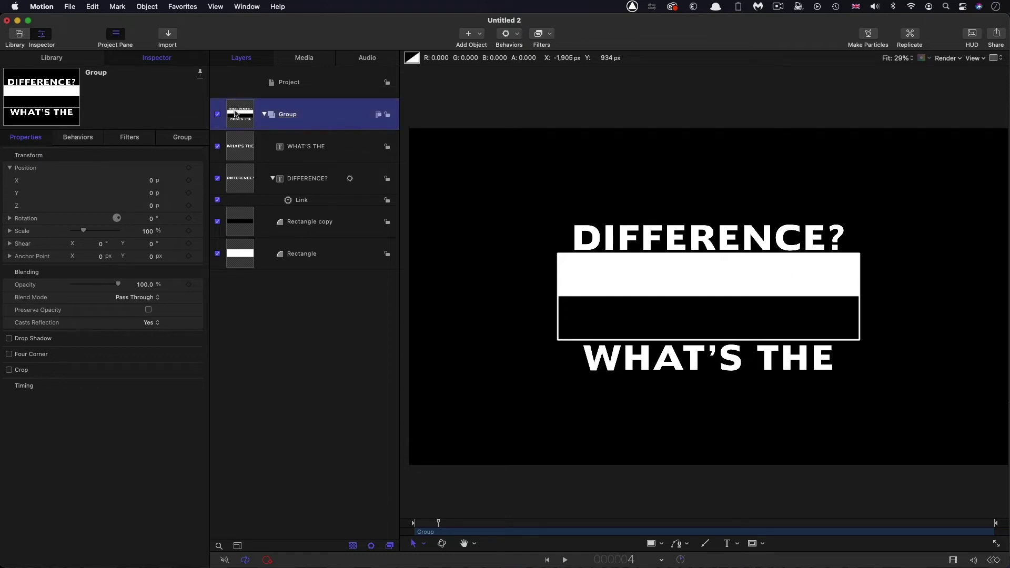
pyautogui.click(763, 546)
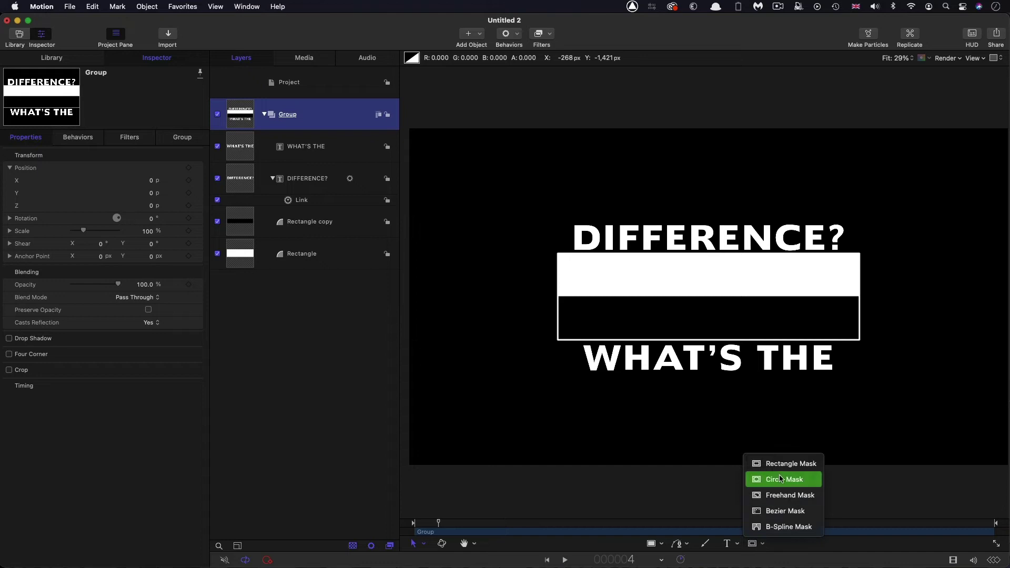
pyautogui.click(771, 462)
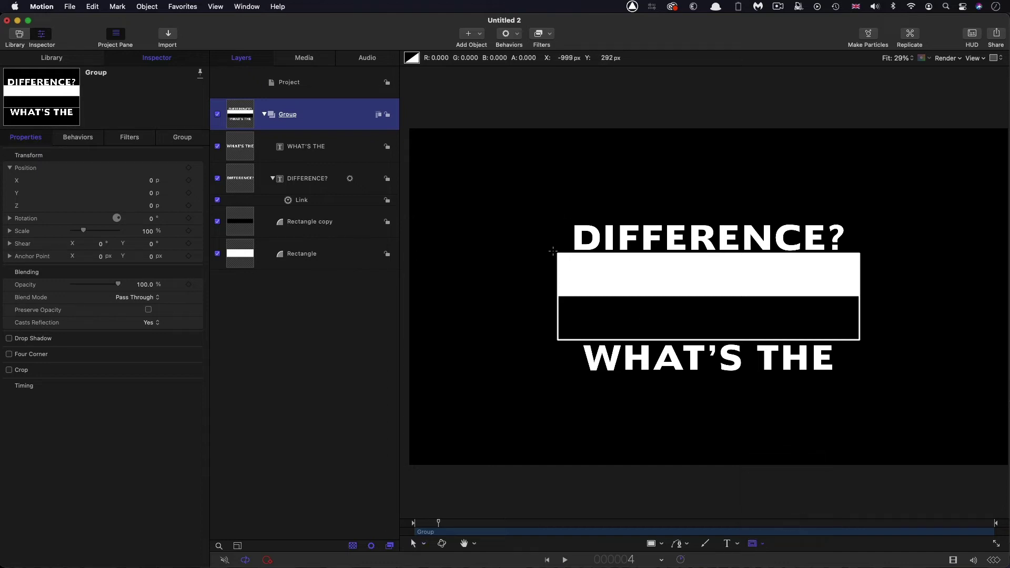
pyautogui.moveTo(552, 250); pyautogui.dragTo(868, 347)
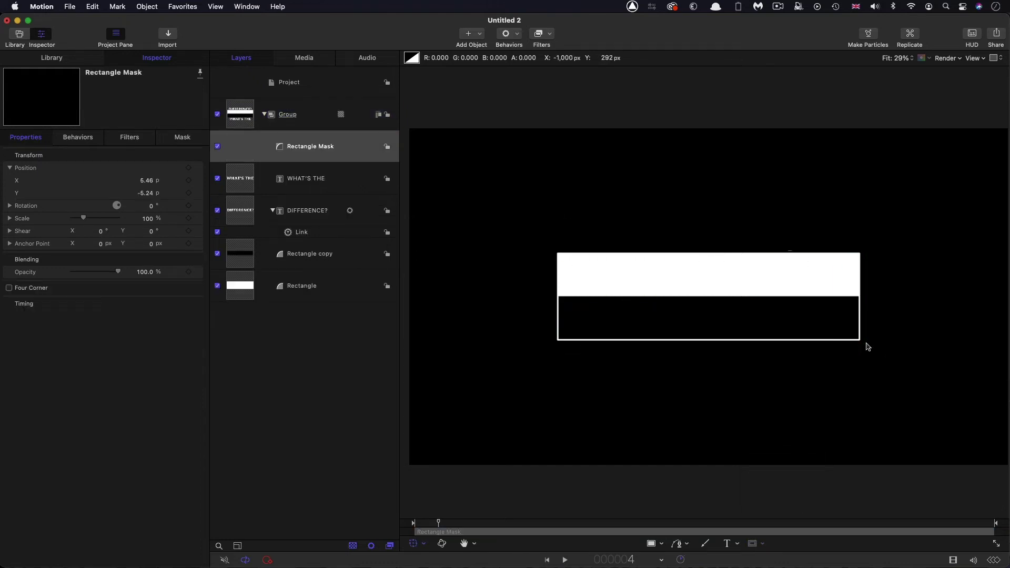
# - Reset the mask's transform and set its size to 1940 wide by 560 high
pyautogui.rightClick(106, 154)
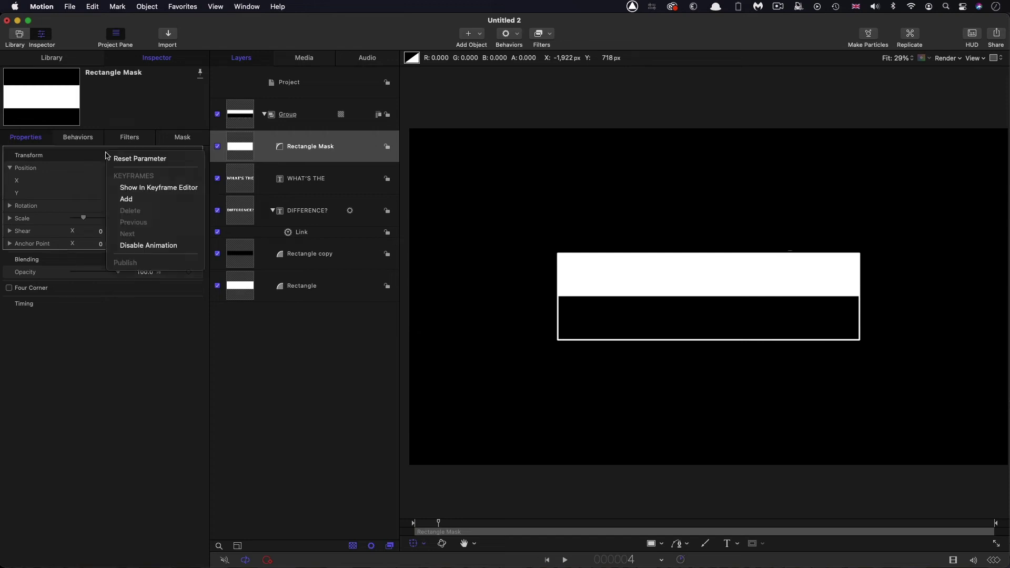
pyautogui.click(140, 158)
pyautogui.click(186, 138)
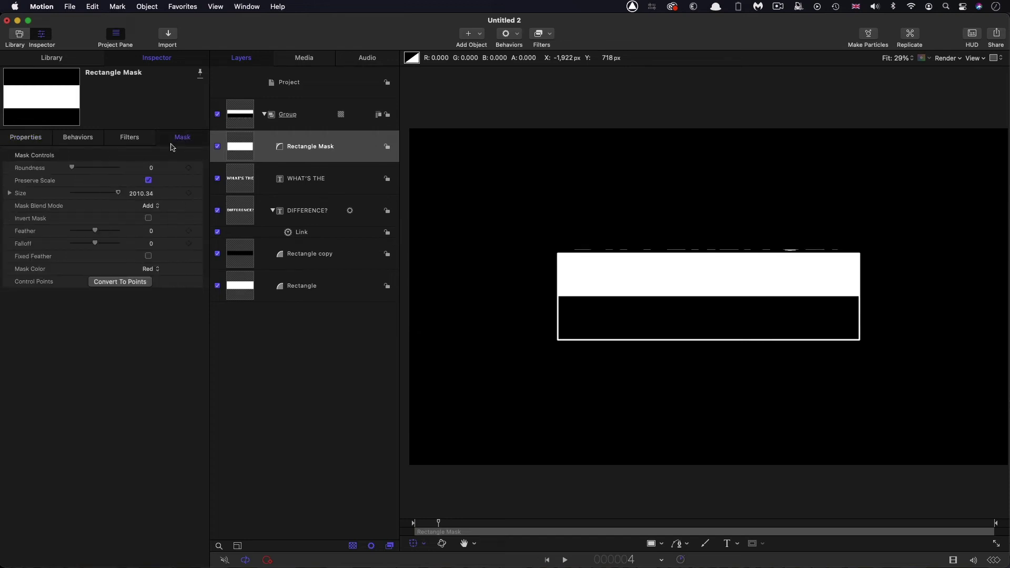
pyautogui.click(10, 193)
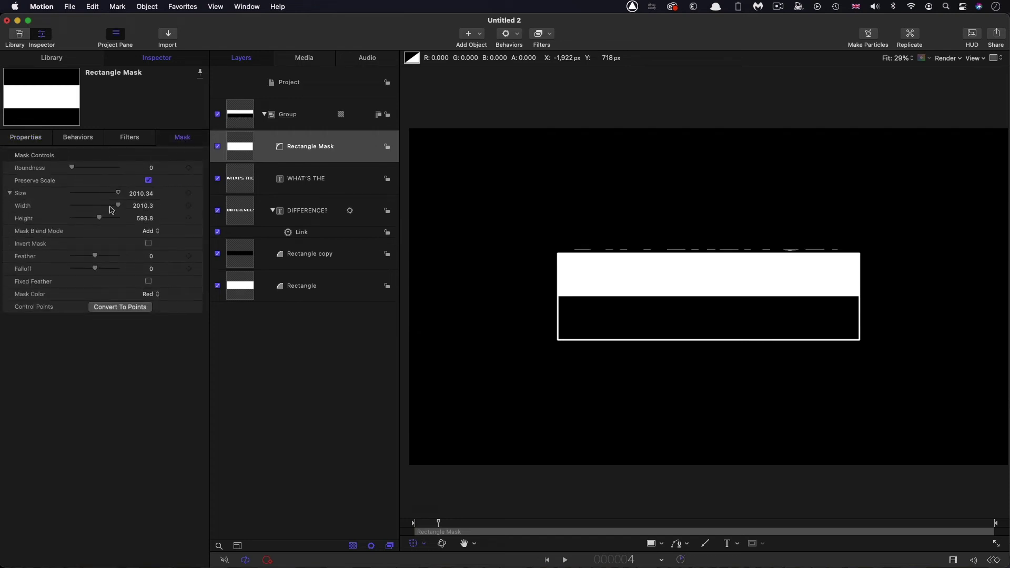
pyautogui.click(146, 206)
pyautogui.write('1940')
pyautogui.press('Tab')
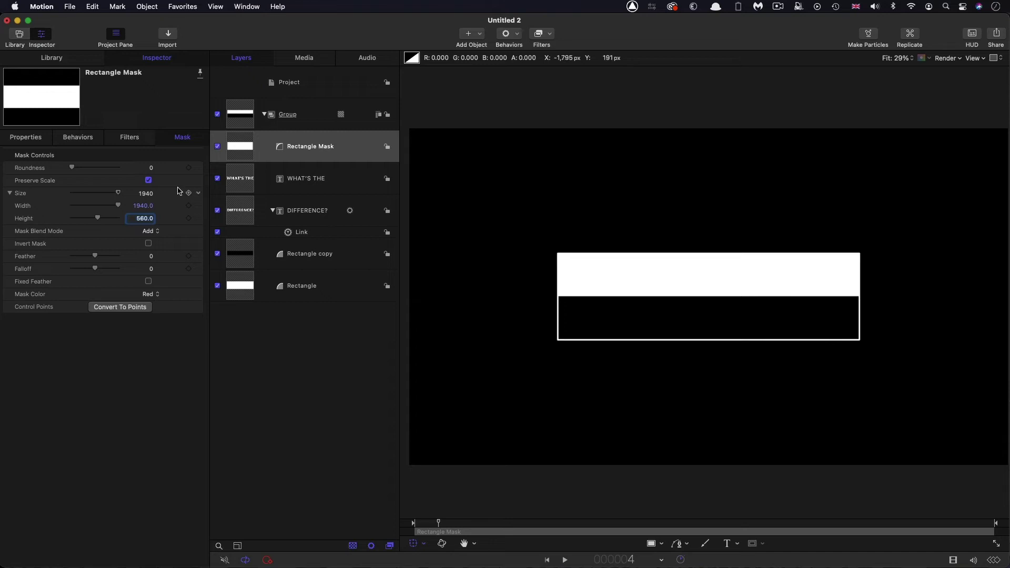
pyautogui.moveTo(457, 525); pyautogui.dragTo(656, 524)
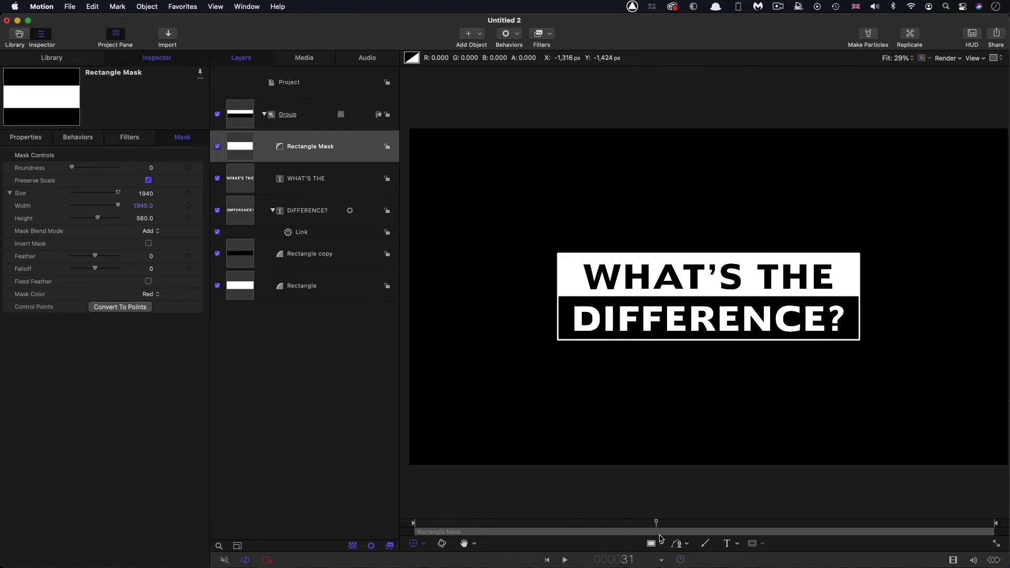
# - Shift the mask 960 left and offset its anchor point so it reveals the full title
pyautogui.click(233, 145)
pyautogui.moveTo(658, 525); pyautogui.dragTo(610, 525)
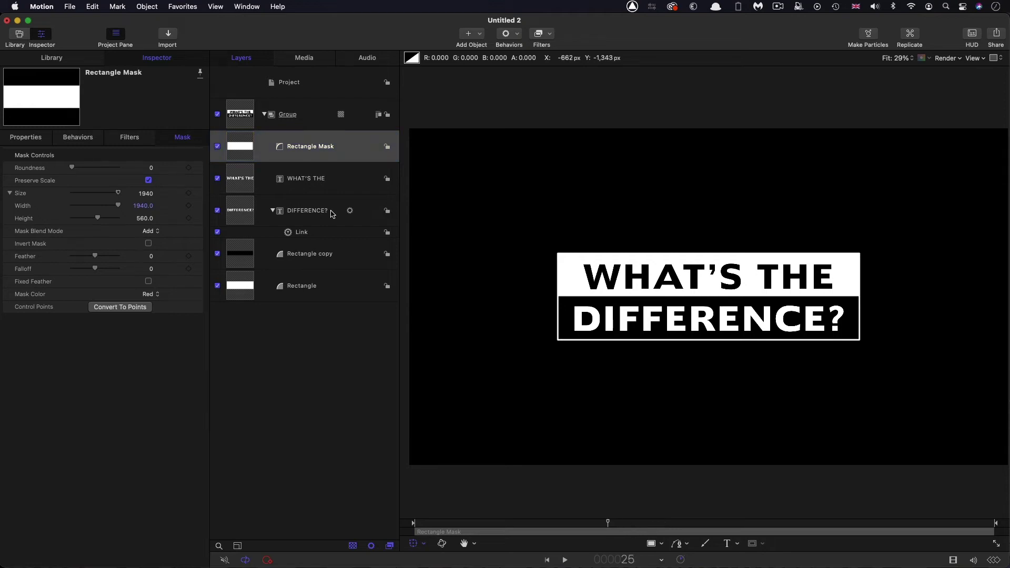
pyautogui.click(247, 148)
pyautogui.click(27, 138)
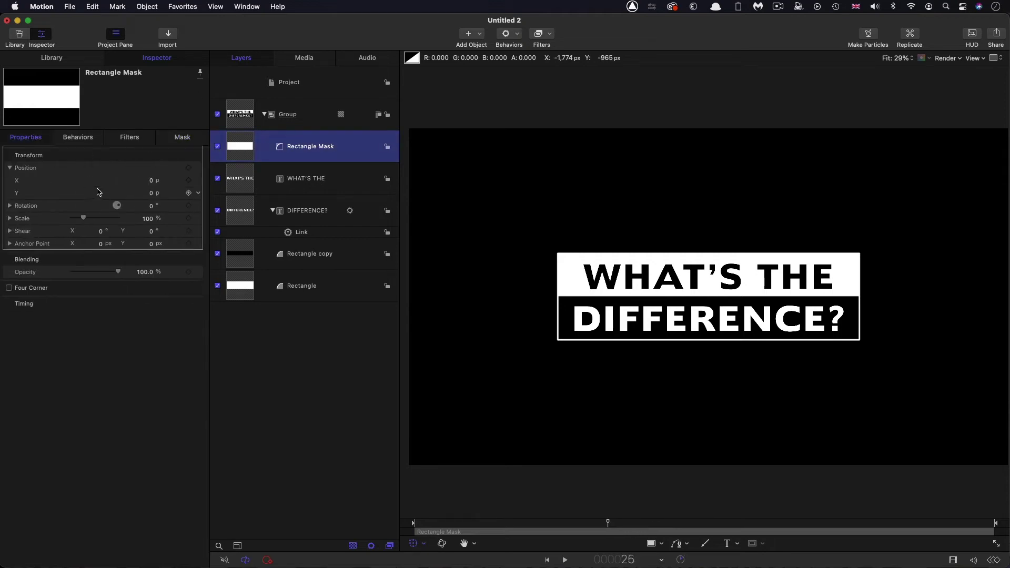
pyautogui.click(151, 181)
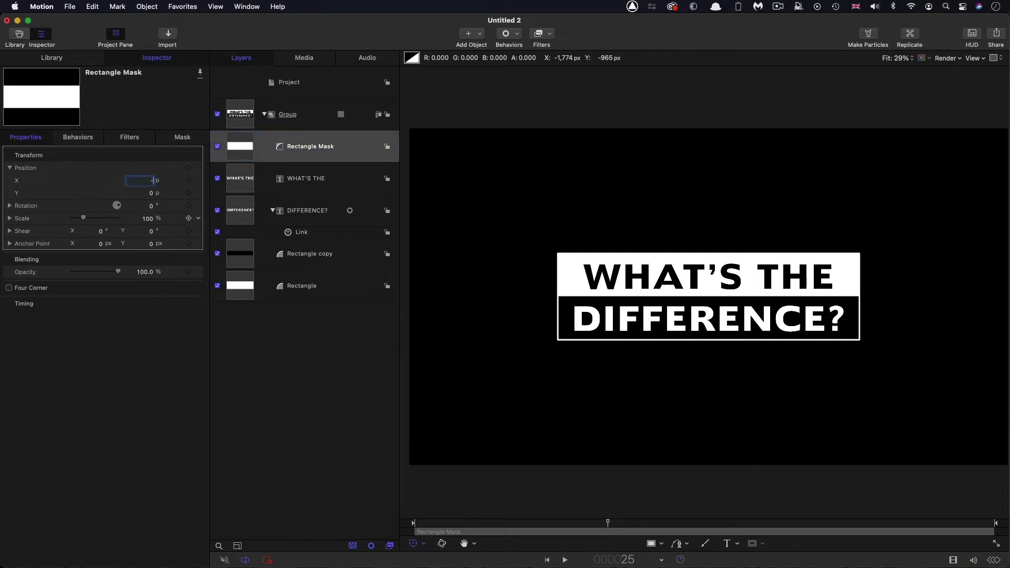
pyautogui.press('Return')
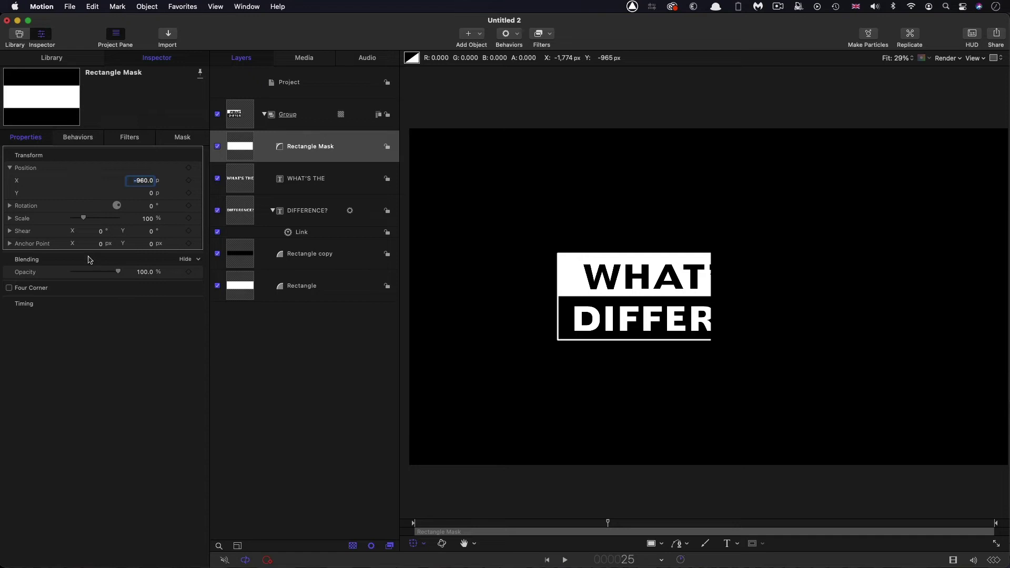
pyautogui.click(99, 244)
pyautogui.press('Return')
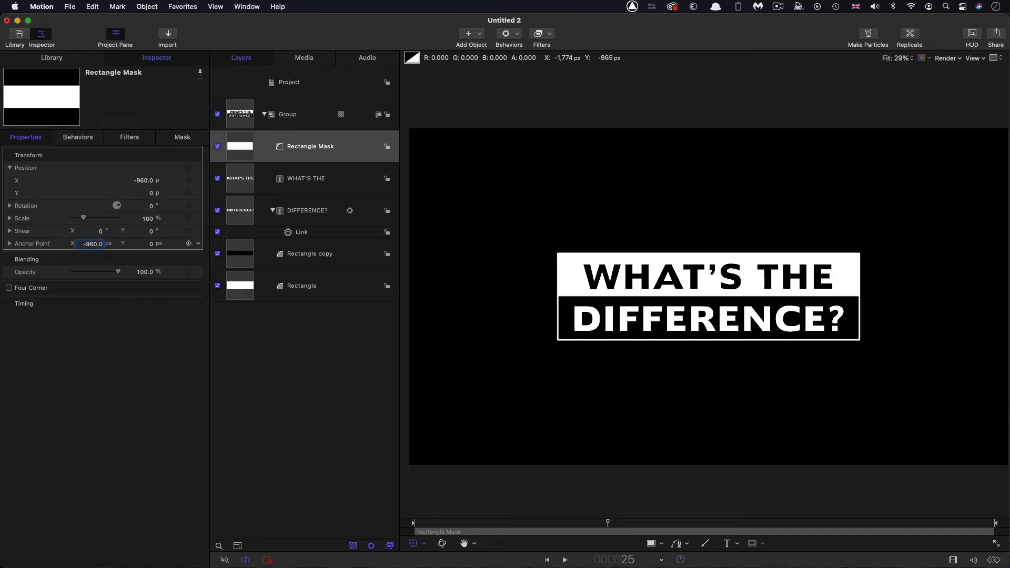
# - At the first frame, keyframe the mask's Scale X at 0%
pyautogui.click(10, 218)
pyautogui.moveTo(146, 231)
pyautogui.mouseDown()
pyautogui.moveTo(137, 229)
pyautogui.moveTo(148, 234)
pyautogui.mouseUp()
pyautogui.moveTo(517, 523); pyautogui.dragTo(338, 523)
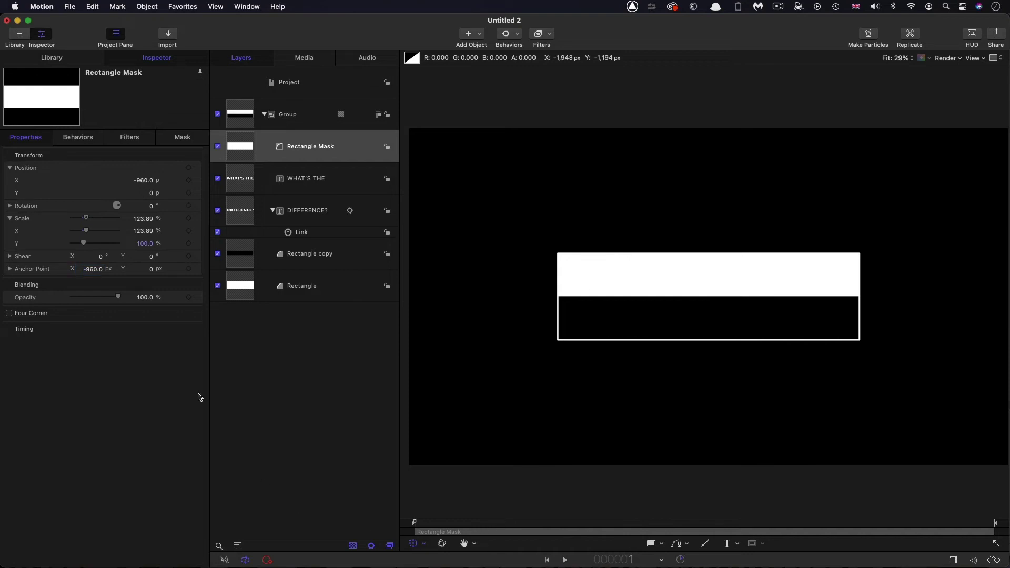
pyautogui.click(141, 231)
pyautogui.write('0')
pyautogui.press('Return')
pyautogui.click(190, 233)
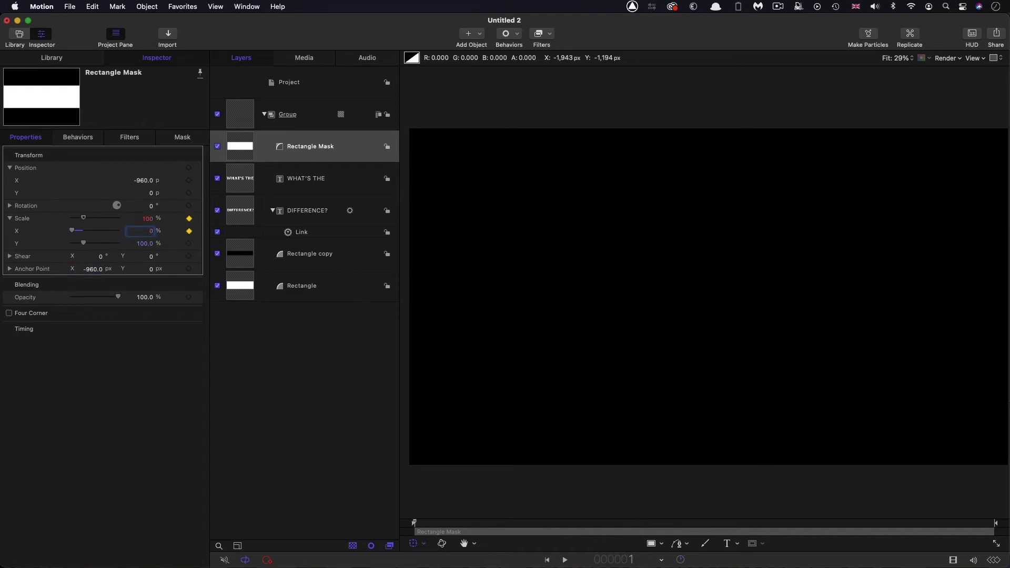
# - Around frame 11, set the mask's Scale X to 100% and play back the wipe
pyautogui.click(463, 523)
pyautogui.moveTo(464, 527); pyautogui.dragTo(497, 528)
pyautogui.click(151, 232)
pyautogui.write('100')
pyautogui.press('Return')
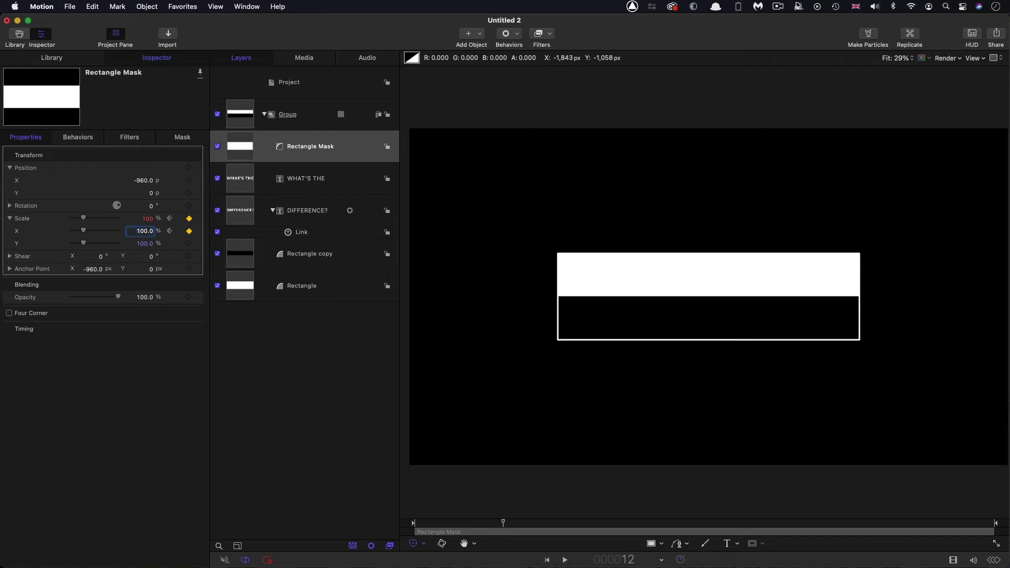
pyautogui.press('space')
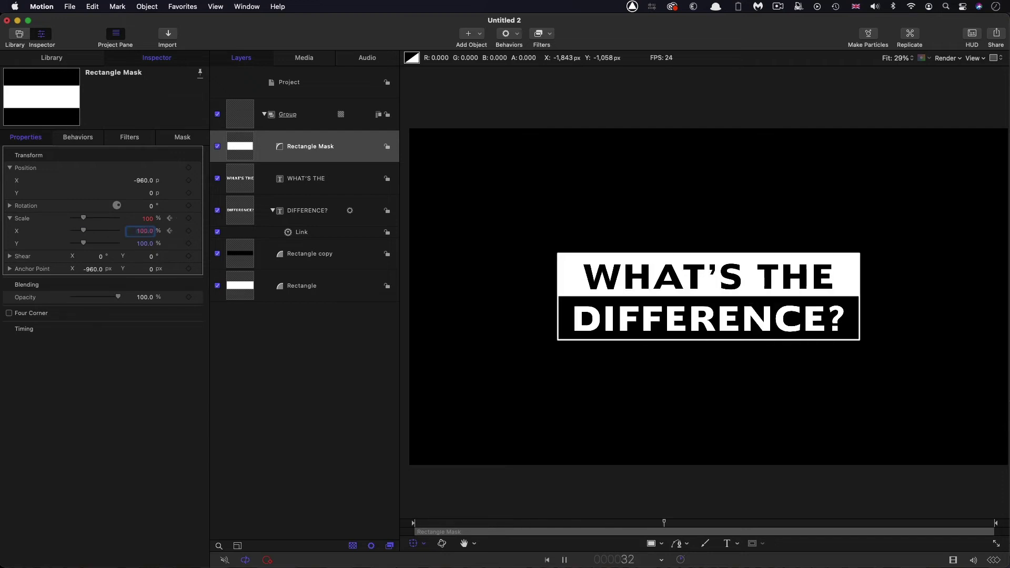
pyautogui.press('space')
# - Keyframe WHAT'S THE's Position Y near frame 62, then slide it down at frame 65
pyautogui.click(906, 529)
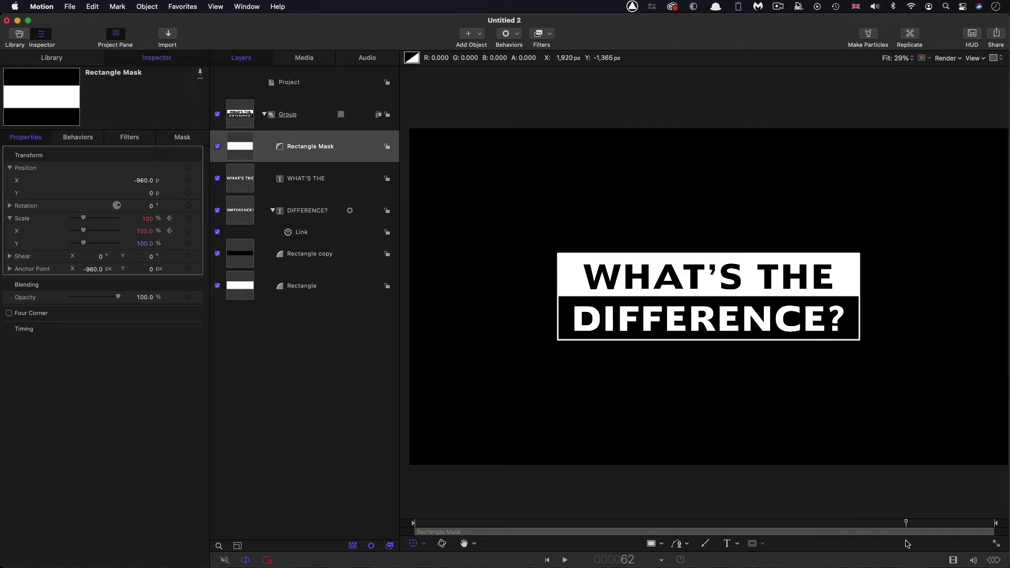
pyautogui.press('Left')
pyautogui.press('Left')
pyautogui.press('Left')
pyautogui.press('Left')
pyautogui.press('Left')
pyautogui.press('Left')
pyautogui.press('Left')
pyautogui.click(240, 177)
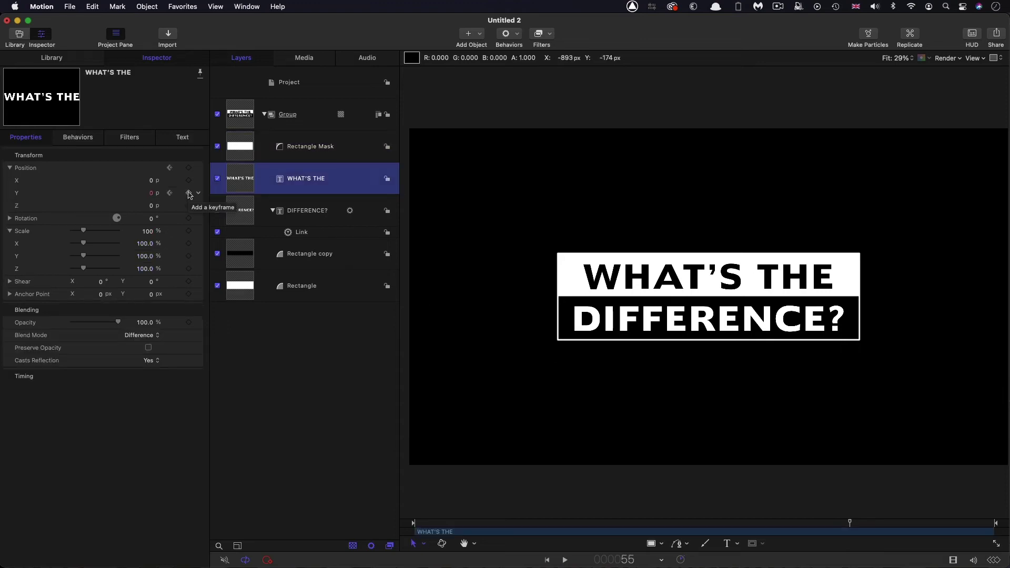
pyautogui.click(190, 194)
pyautogui.moveTo(877, 524); pyautogui.dragTo(930, 528)
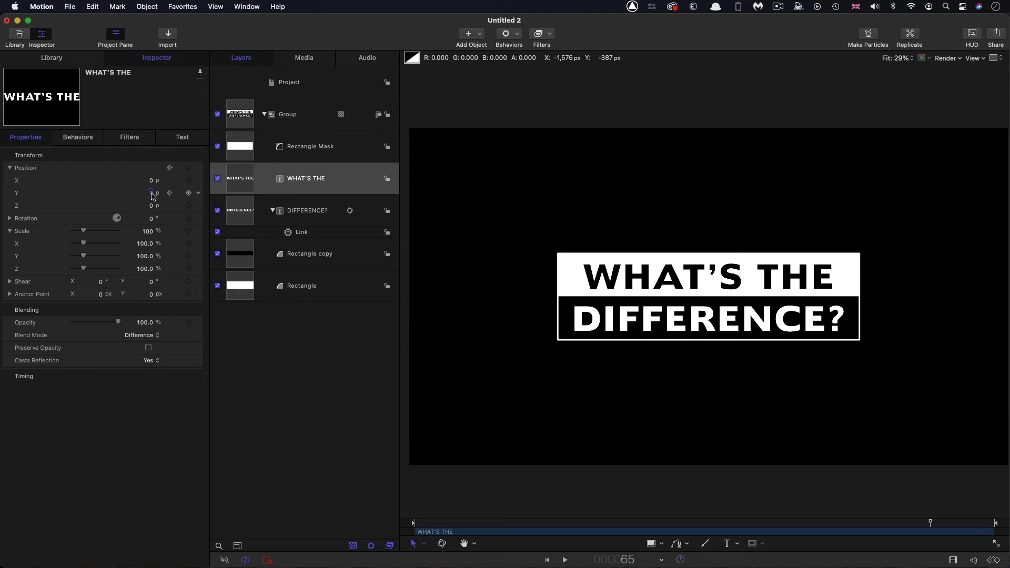
pyautogui.moveTo(153, 197)
pyautogui.mouseDown()
pyautogui.moveTo(118, 196)
pyautogui.moveTo(151, 193)
pyautogui.mouseUp()
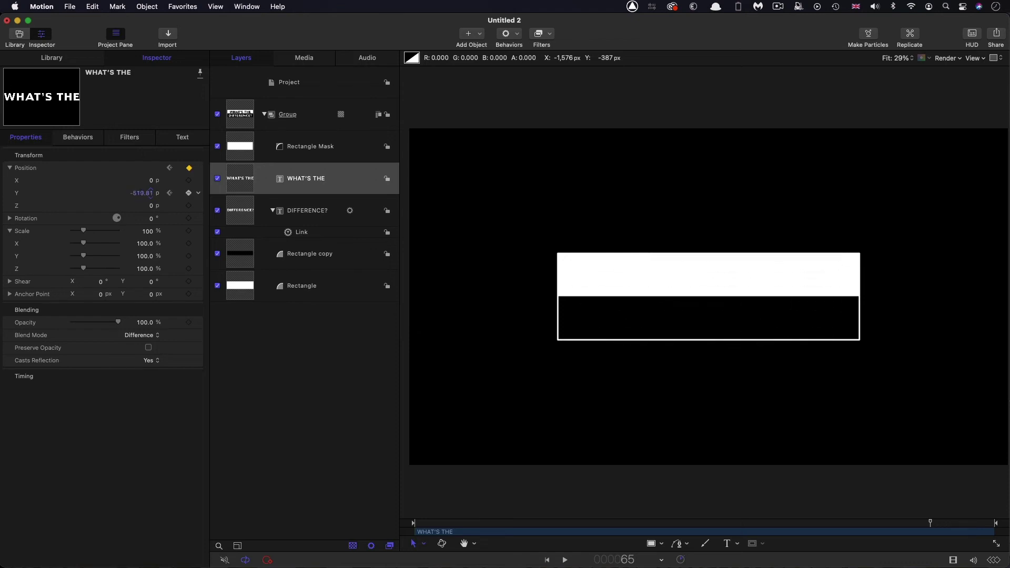
pyautogui.click(141, 193)
pyautogui.press('BackSpace')
# - Confirm Position Y at -520, then shrink the mask's Scale Y from 100% at frame 65 to 0% at frame 72
pyautogui.press('Return')
pyautogui.click(240, 145)
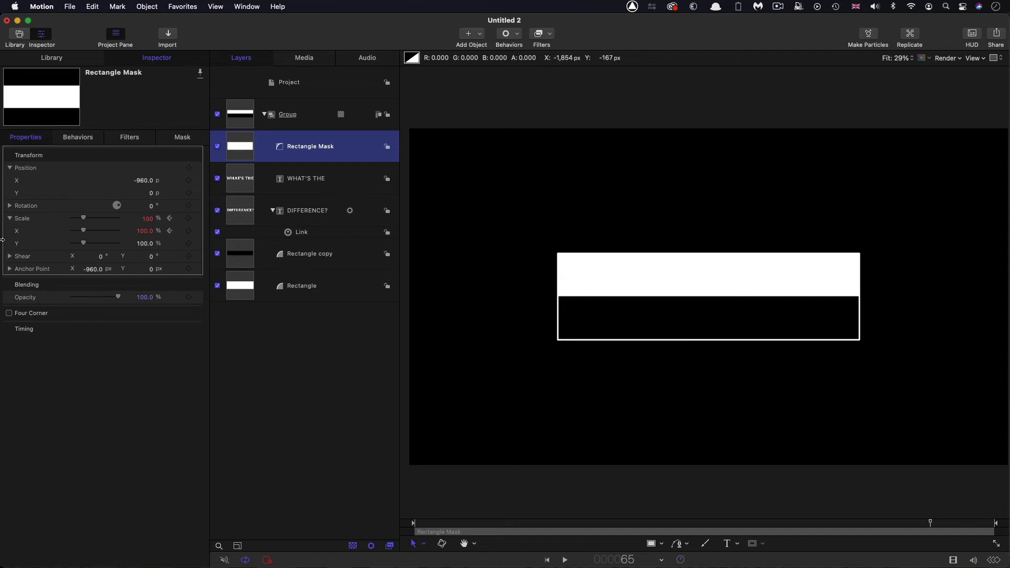
pyautogui.click(188, 244)
pyautogui.moveTo(964, 528); pyautogui.dragTo(999, 529)
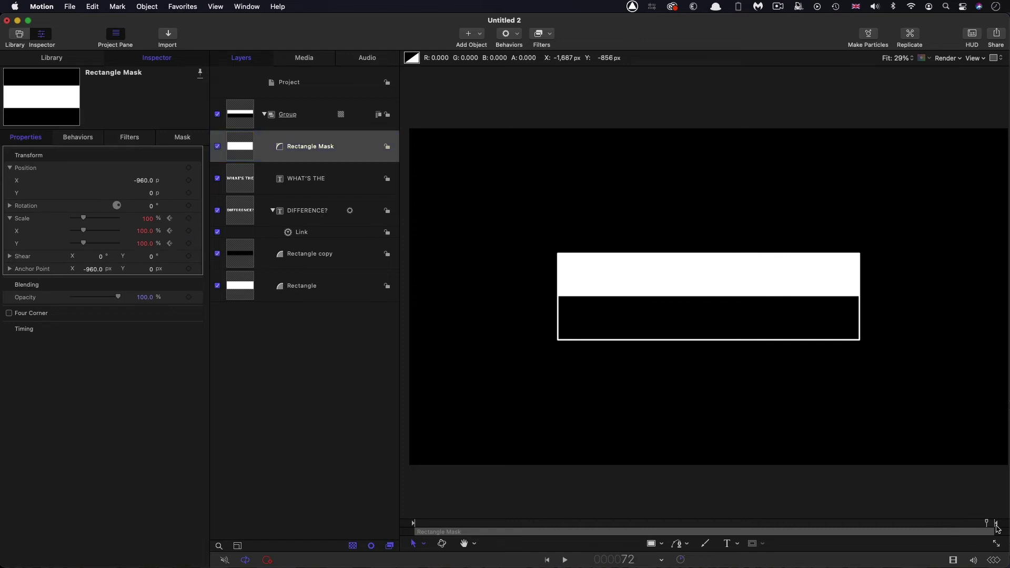
pyautogui.moveTo(84, 246); pyautogui.dragTo(71, 244)
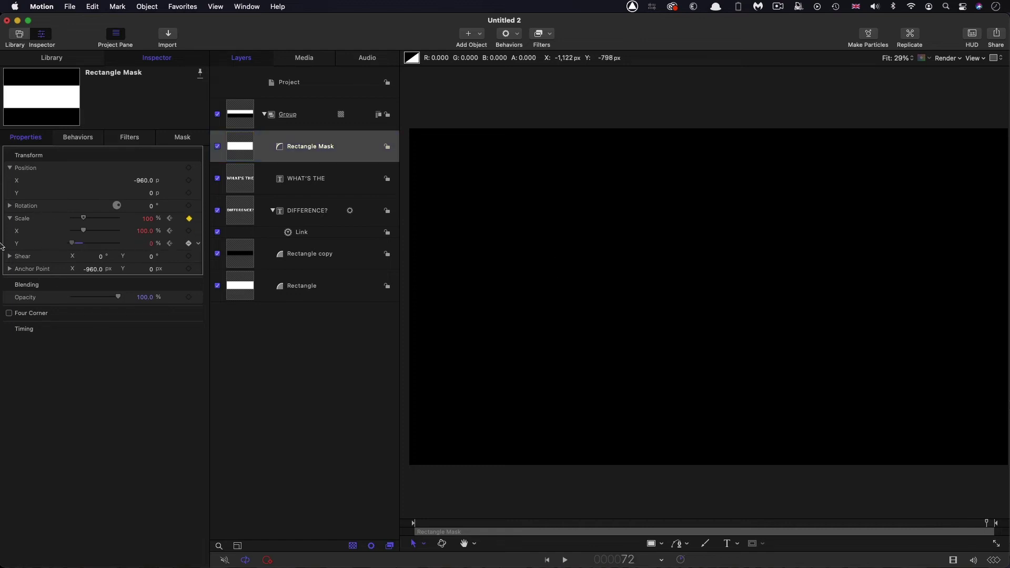
pyautogui.press('Home')
pyautogui.press('space')
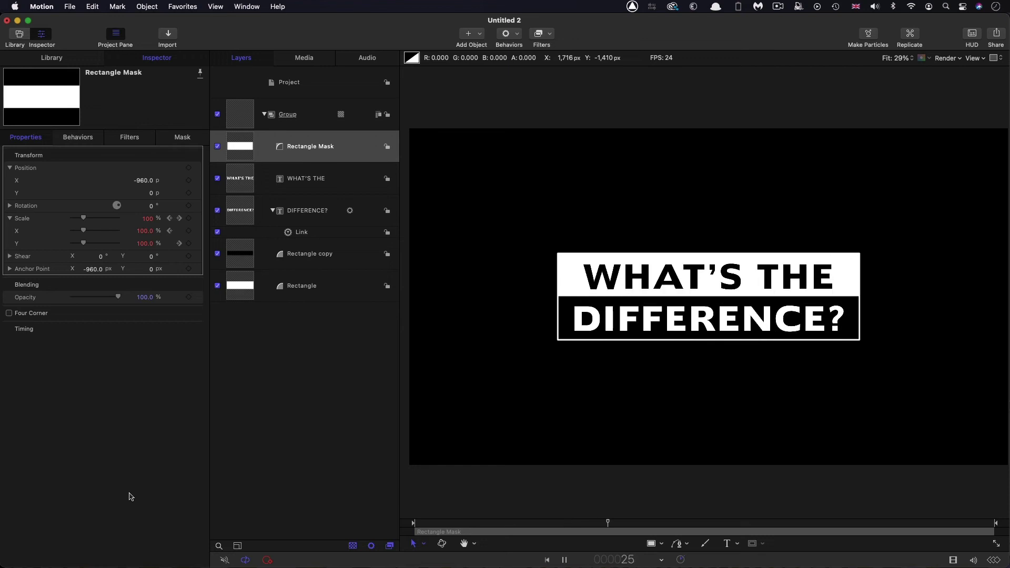
# - Add a Colorize filter to the Group and set Remap Black To pure black
pyautogui.press('space')
pyautogui.press('Up')
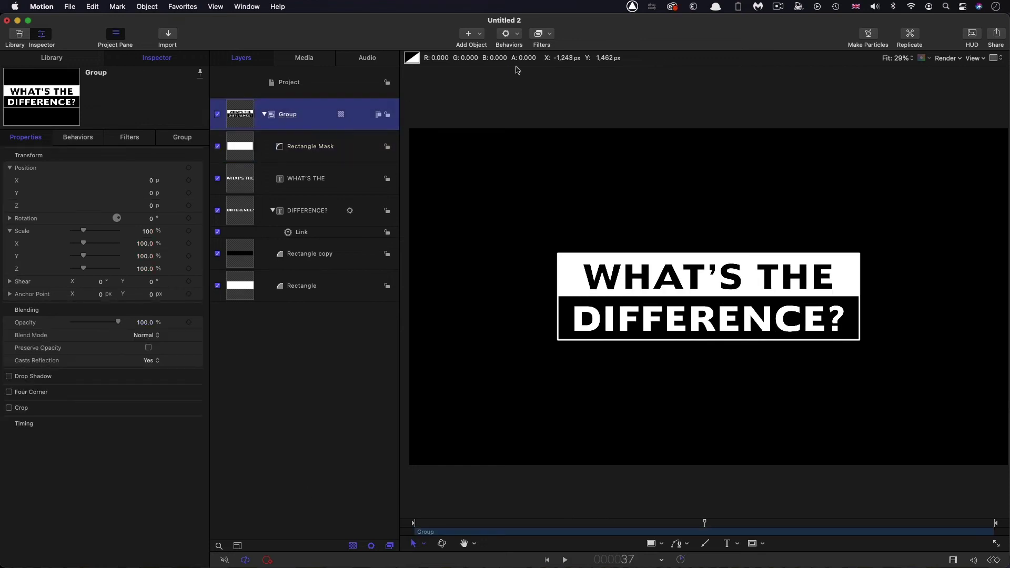
pyautogui.click(551, 32)
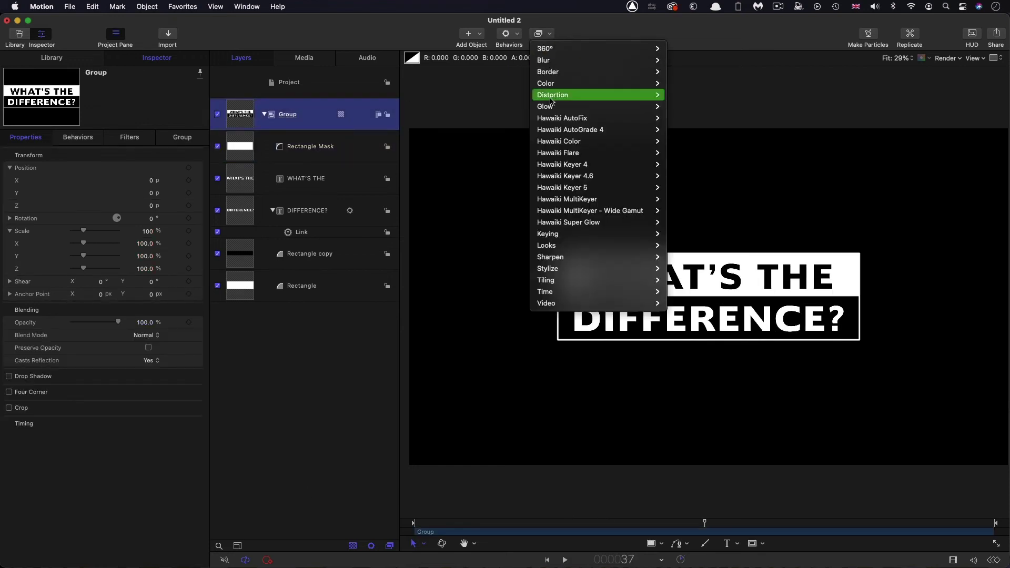
pyautogui.moveTo(552, 88)
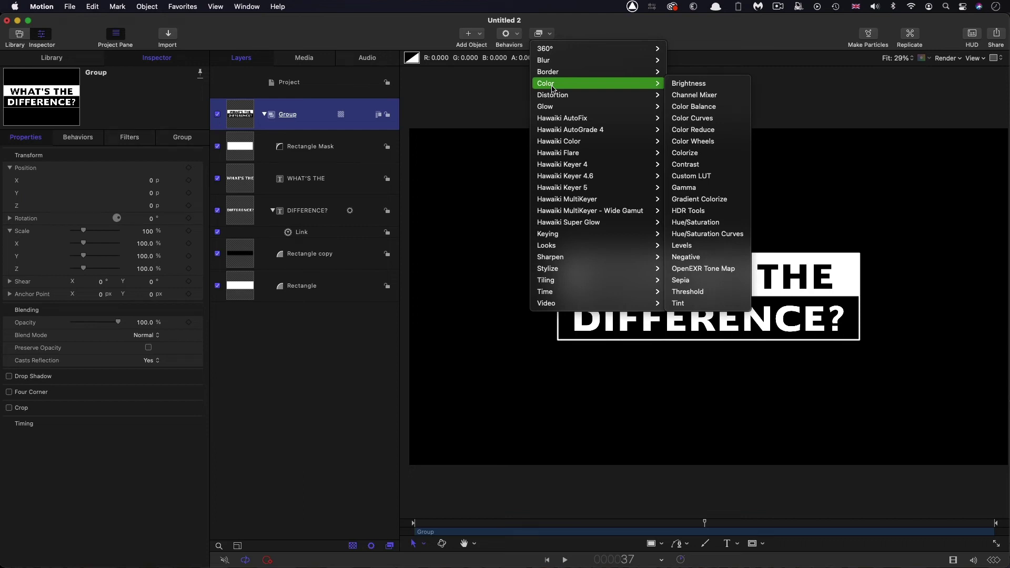
pyautogui.click(690, 153)
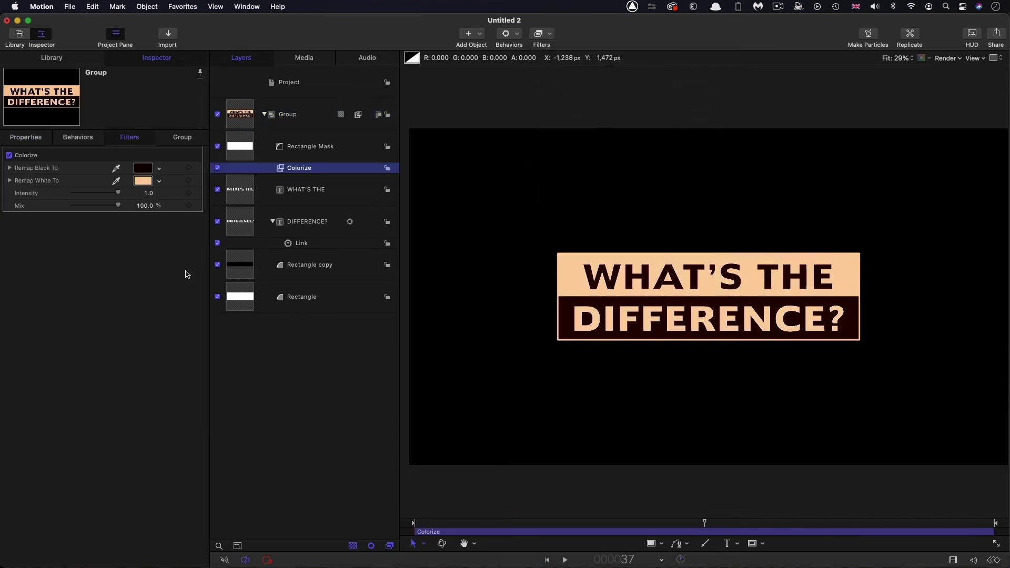
pyautogui.click(143, 168)
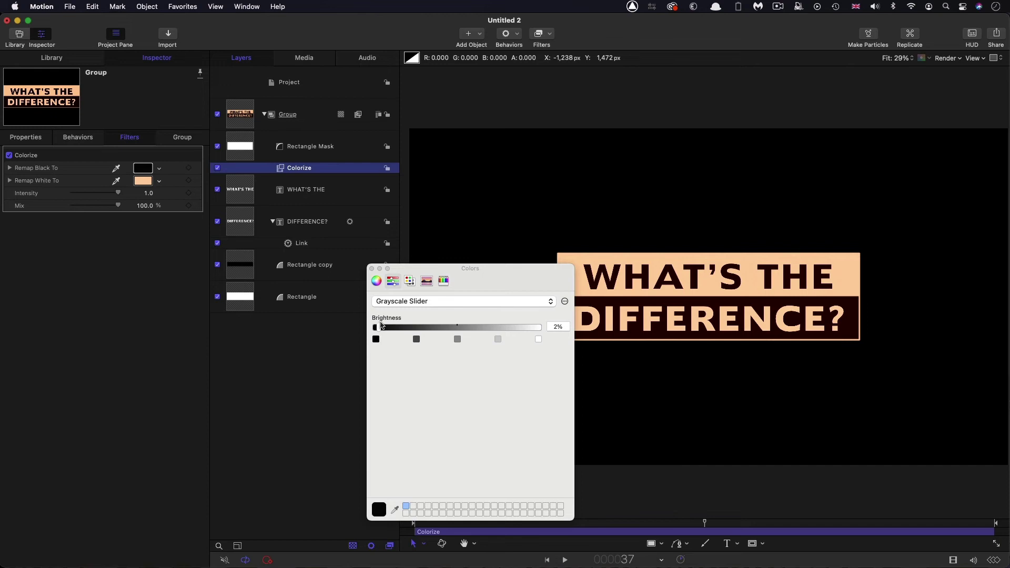
pyautogui.moveTo(381, 329); pyautogui.dragTo(373, 329)
pyautogui.click(372, 270)
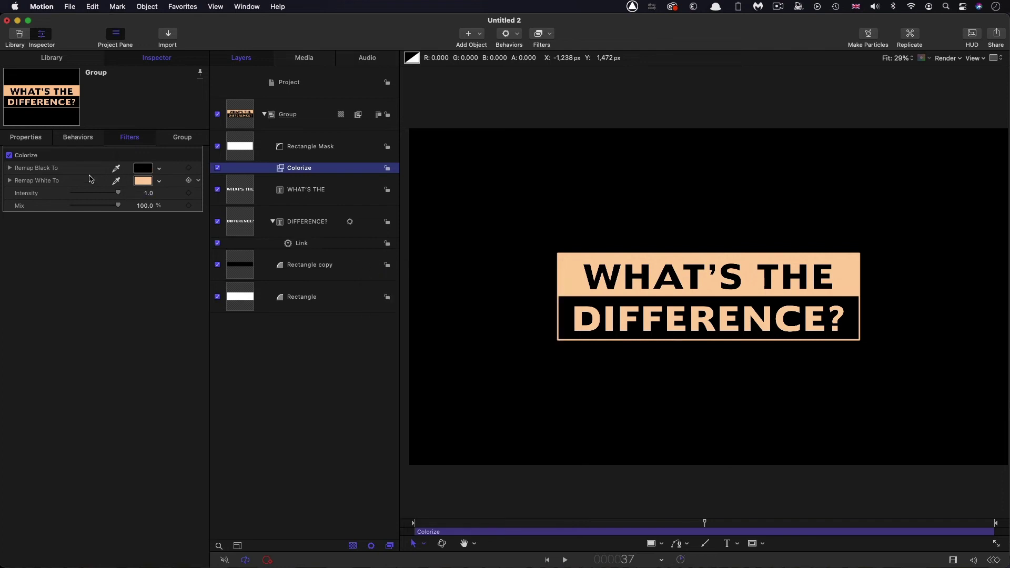
# - Set the Colorize filter's Remap White To pure white
pyautogui.click(147, 182)
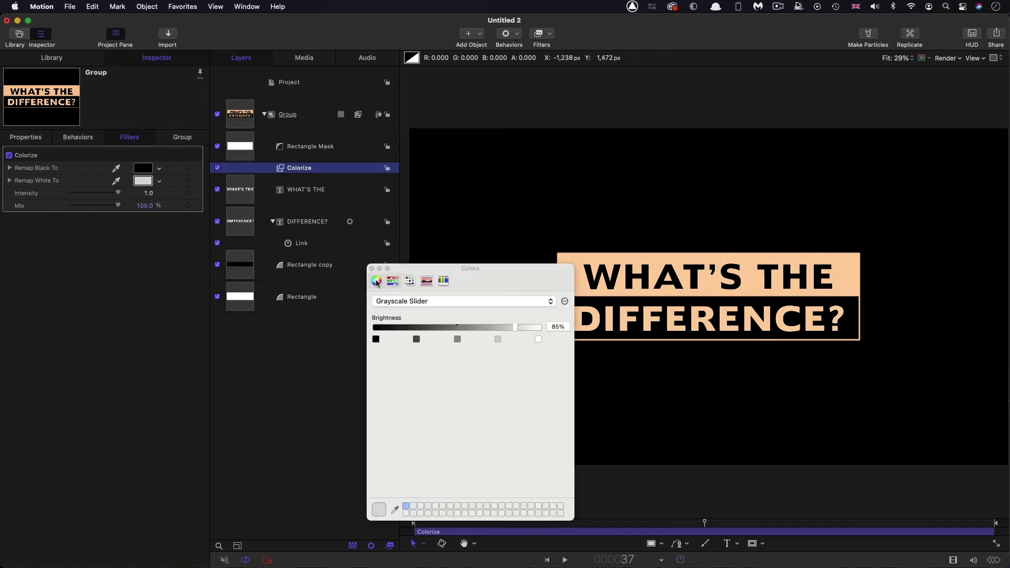
pyautogui.click(376, 280)
pyautogui.moveTo(465, 412); pyautogui.dragTo(475, 387)
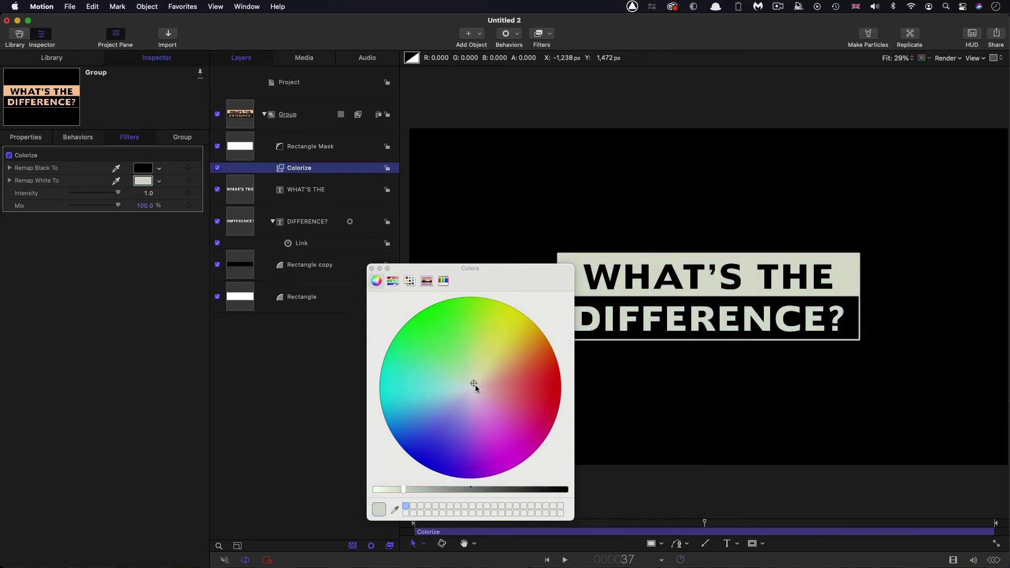
pyautogui.click(392, 281)
pyautogui.click(538, 339)
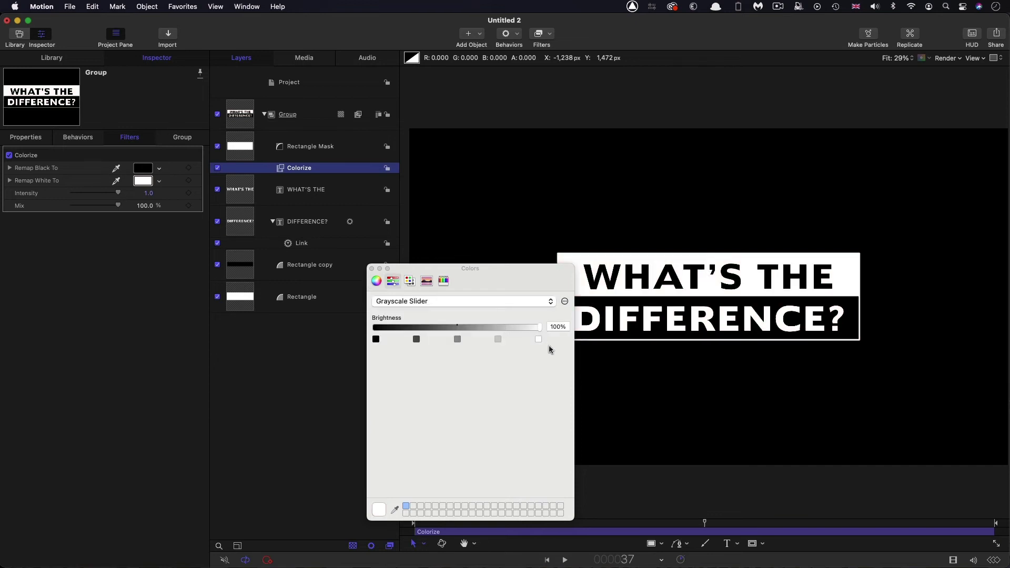
pyautogui.click(372, 269)
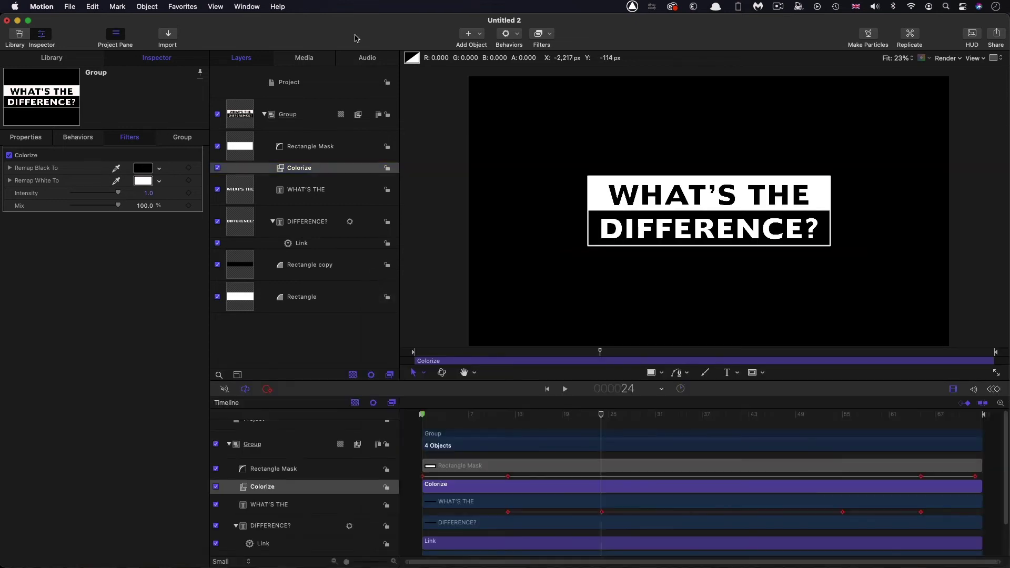
# - Convert the project to a Final Cut Pro title with New Placeholder as the Title Source
pyautogui.click(71, 7)
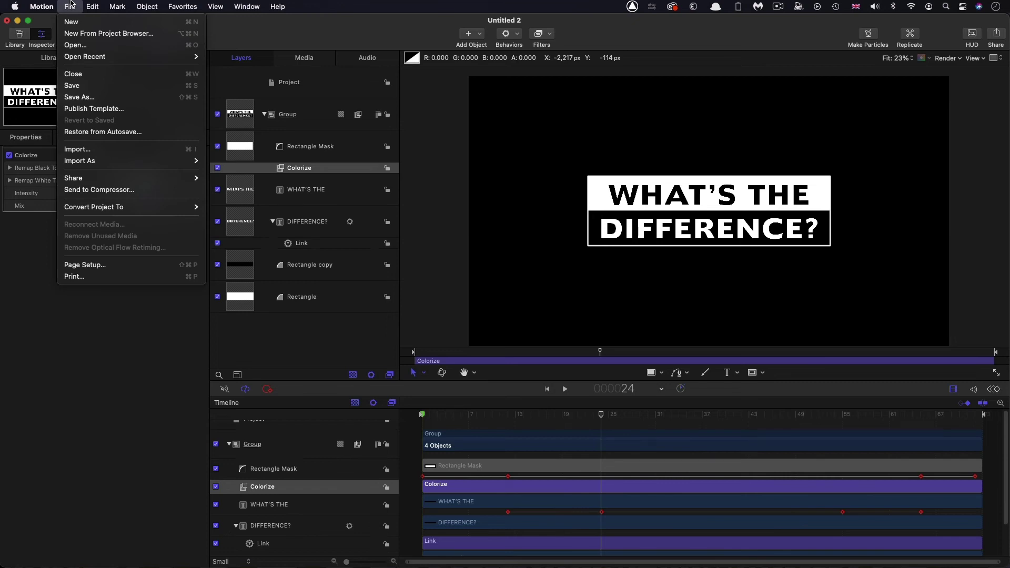
pyautogui.moveTo(112, 213)
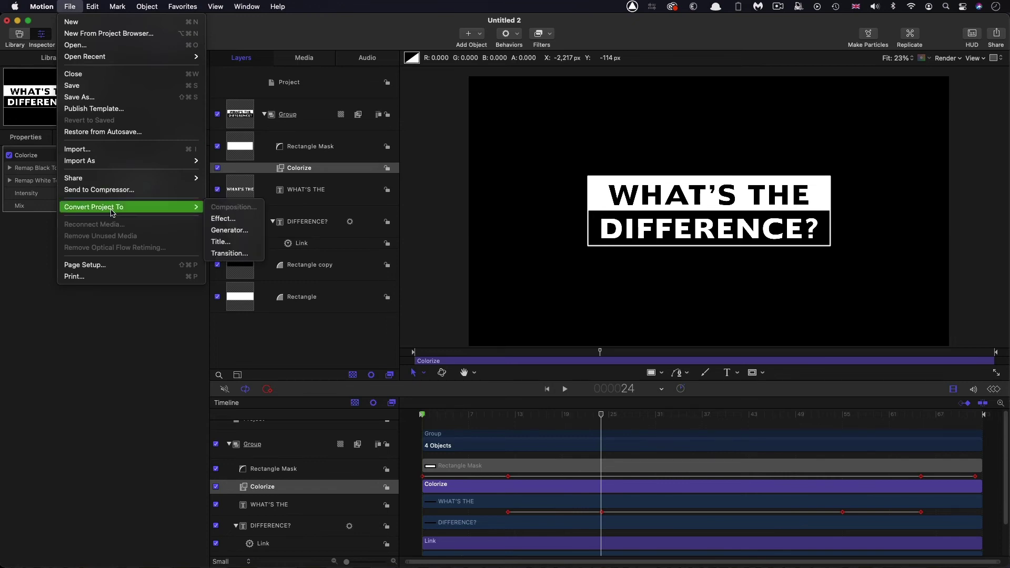
pyautogui.click(221, 241)
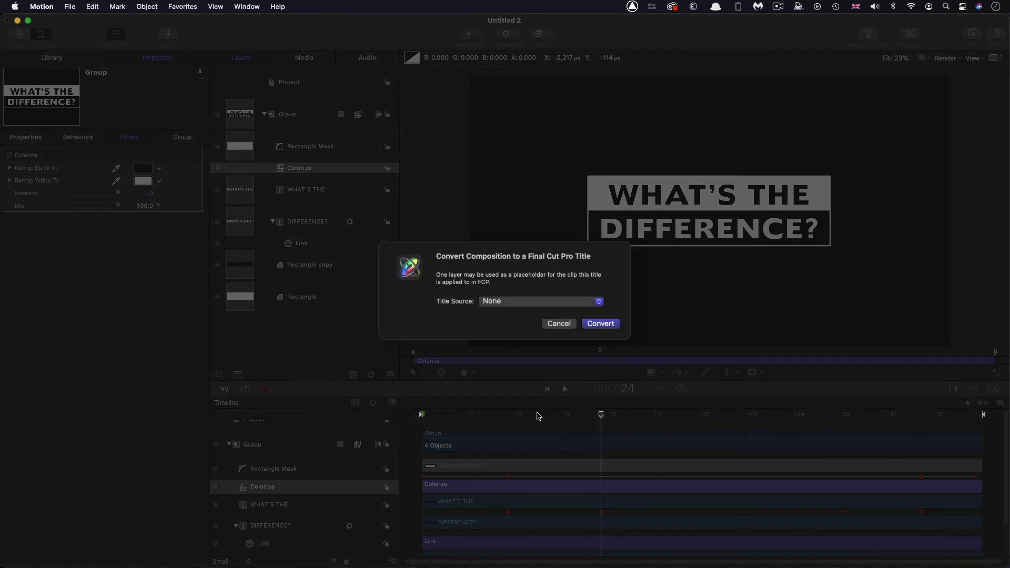
pyautogui.click(519, 303)
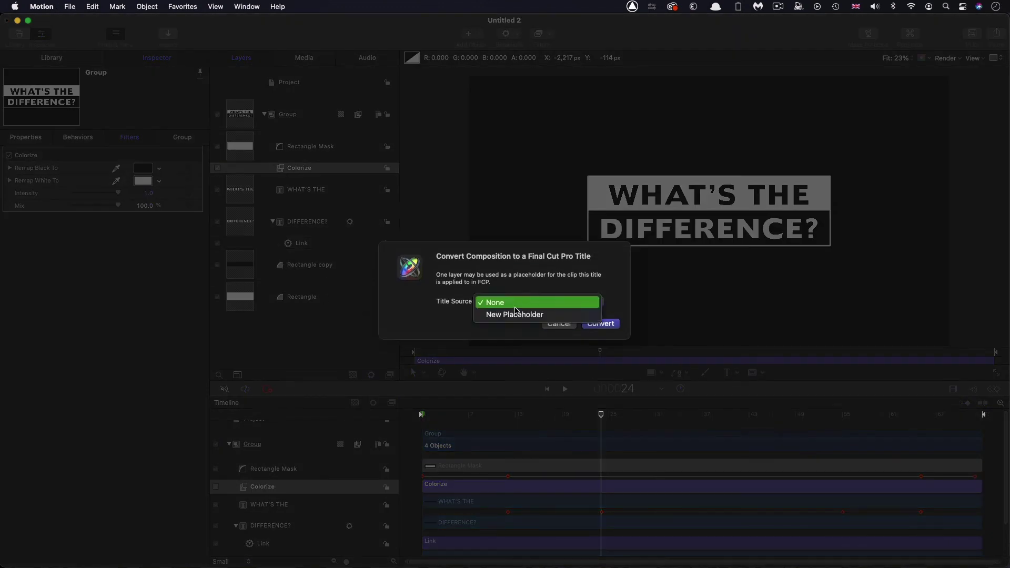
pyautogui.click(516, 313)
pyautogui.click(611, 325)
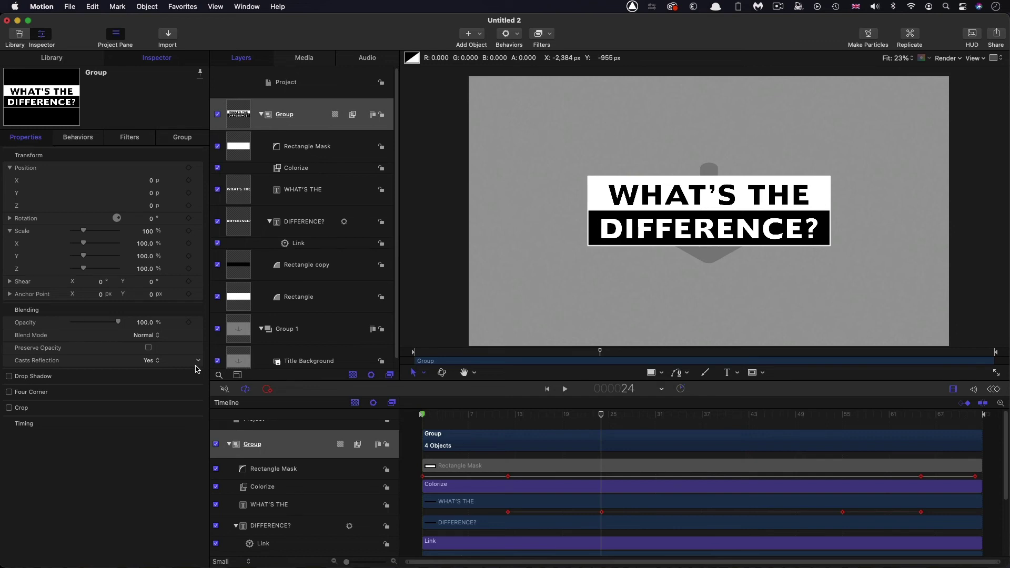
# - Select the title Group layer with its contents in the Layers list
pyautogui.click(261, 115)
pyautogui.click(262, 115)
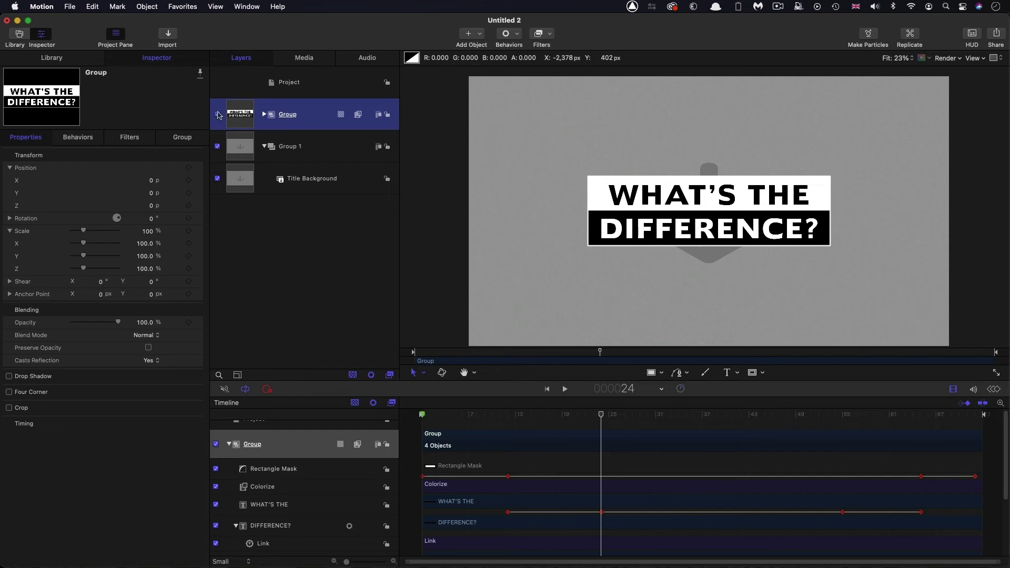
pyautogui.click(237, 119)
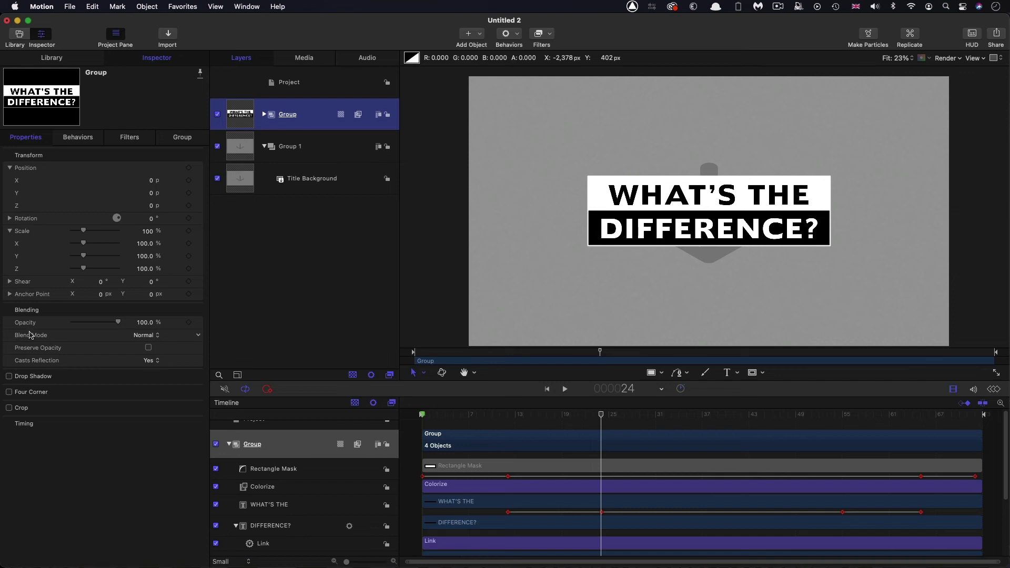
# - Try Screen and Silhouette Luma blend modes on the group, then set it back to Normal
pyautogui.click(150, 337)
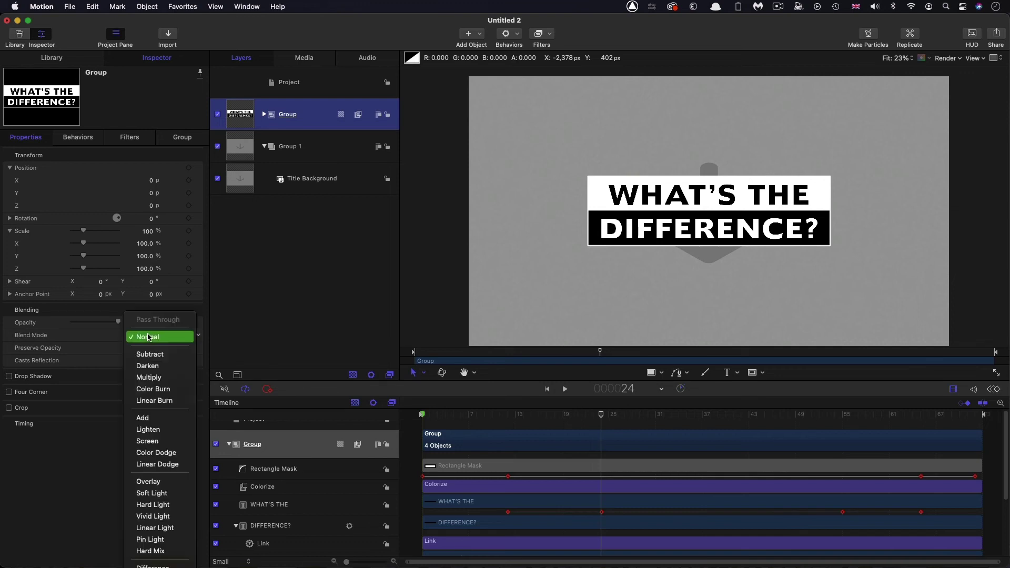
pyautogui.click(155, 444)
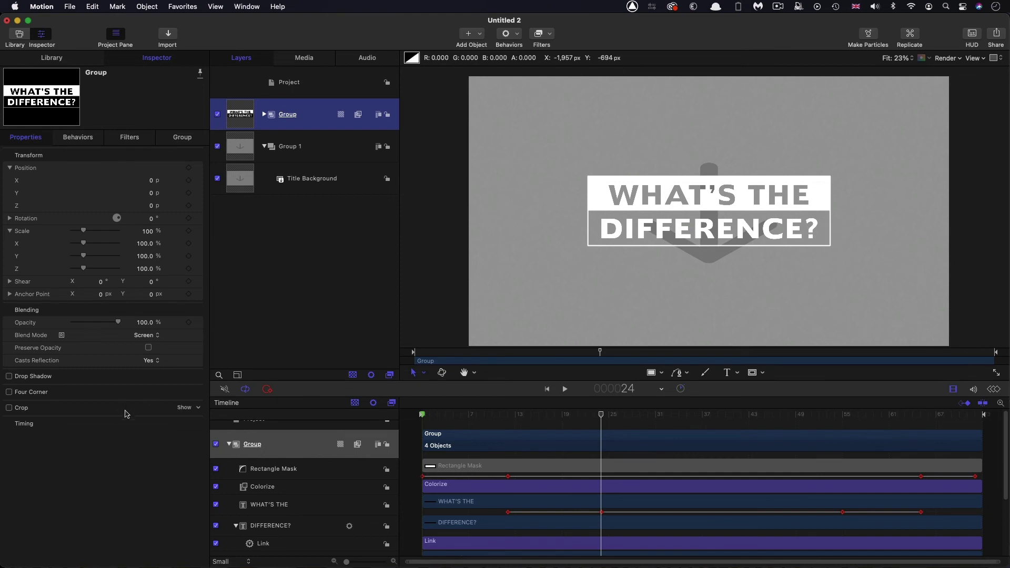
pyautogui.click(145, 336)
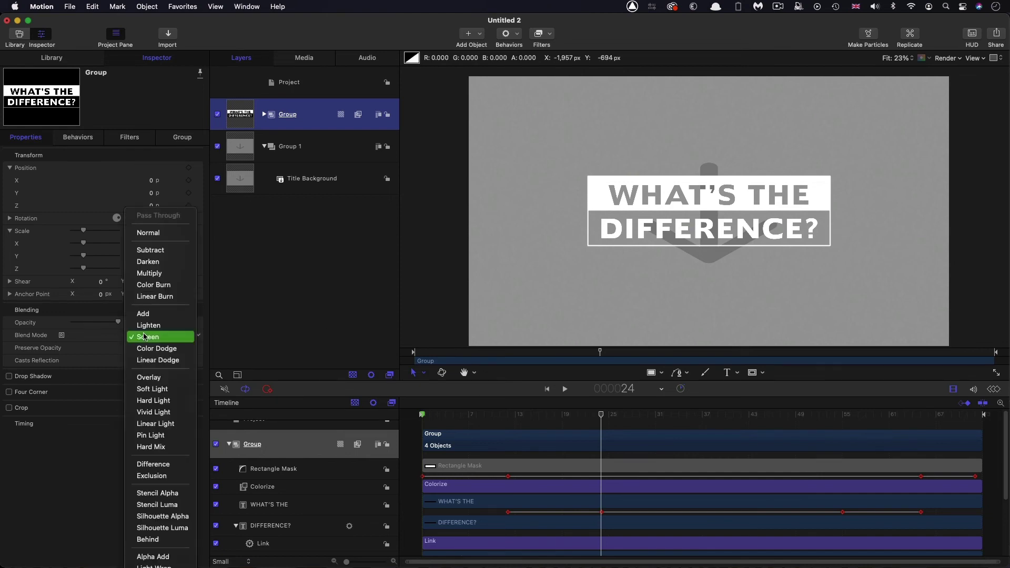
pyautogui.click(154, 528)
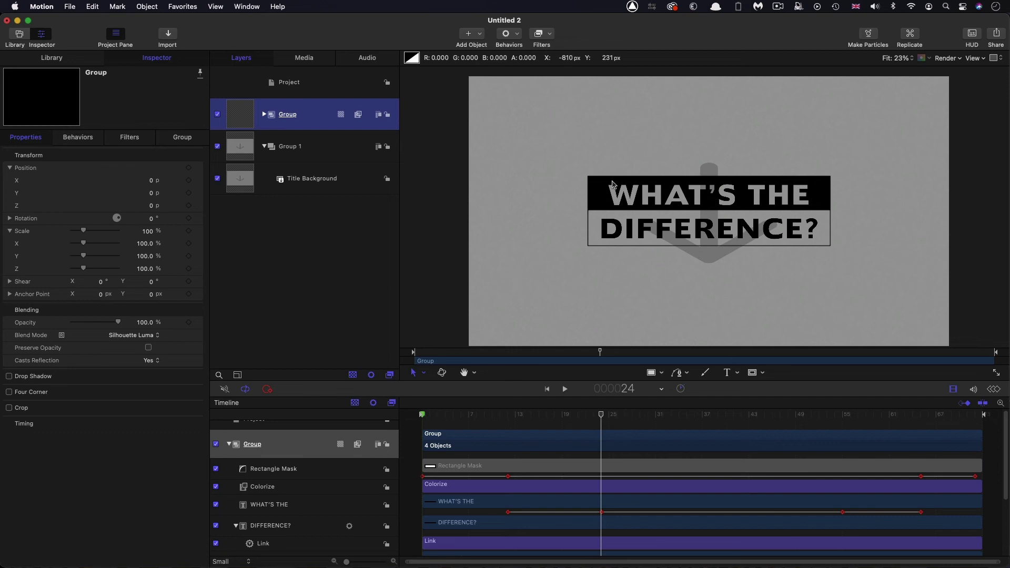
pyautogui.click(134, 335)
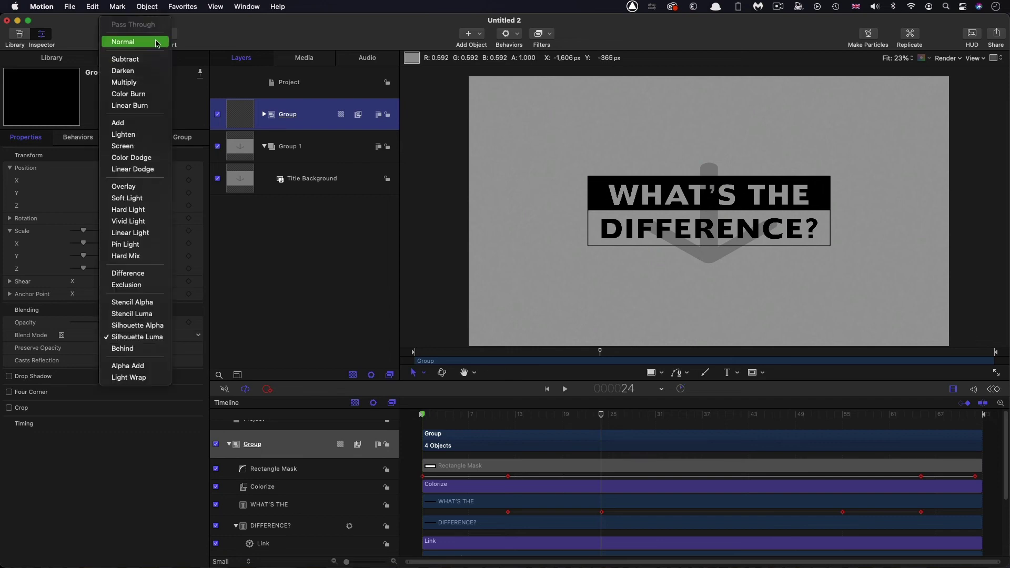
pyautogui.click(156, 43)
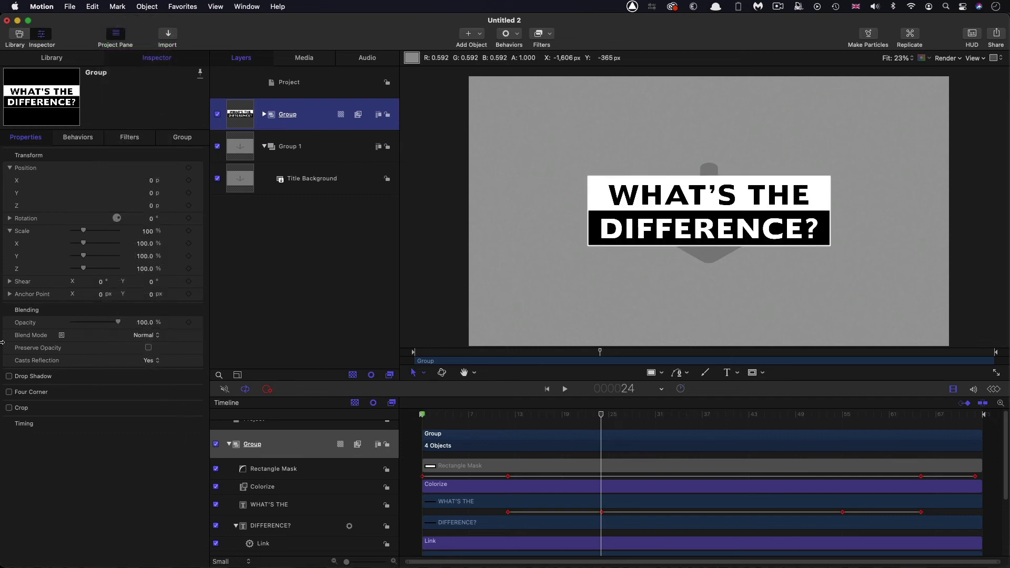
# - Publish the group's Blend Mode and the Colorize filter's Remap White To colour
pyautogui.click(199, 335)
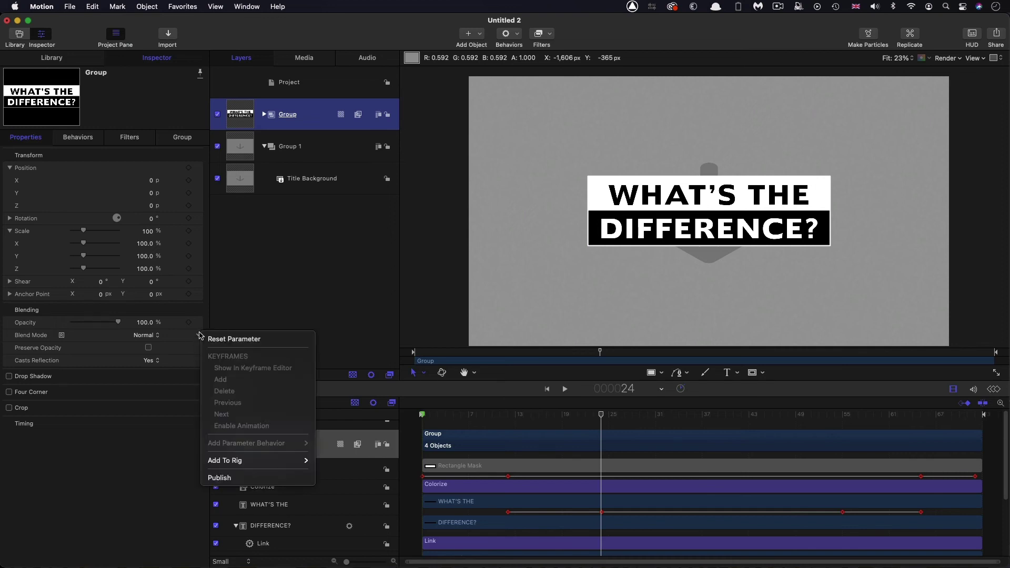
pyautogui.click(241, 479)
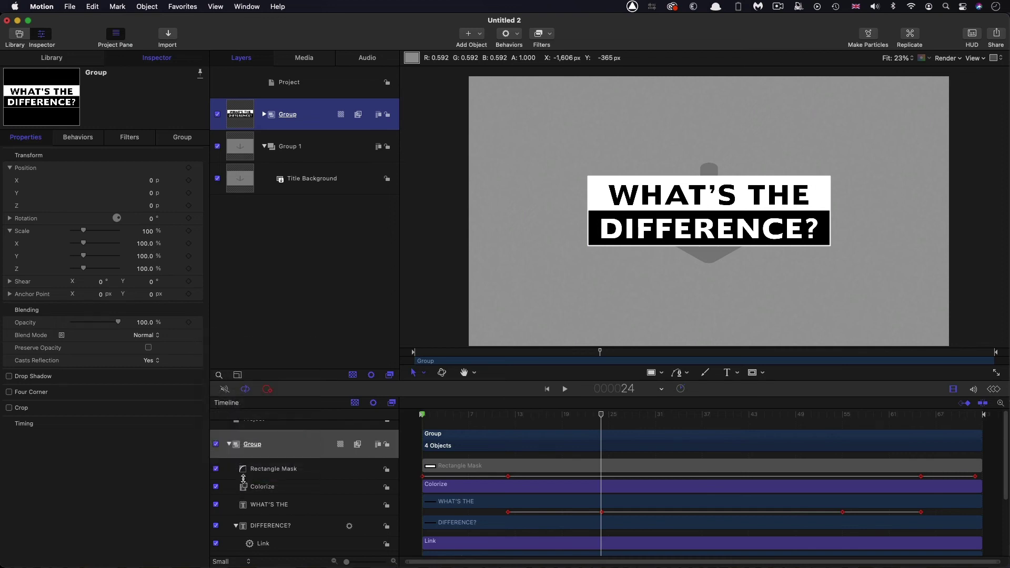
pyautogui.click(264, 114)
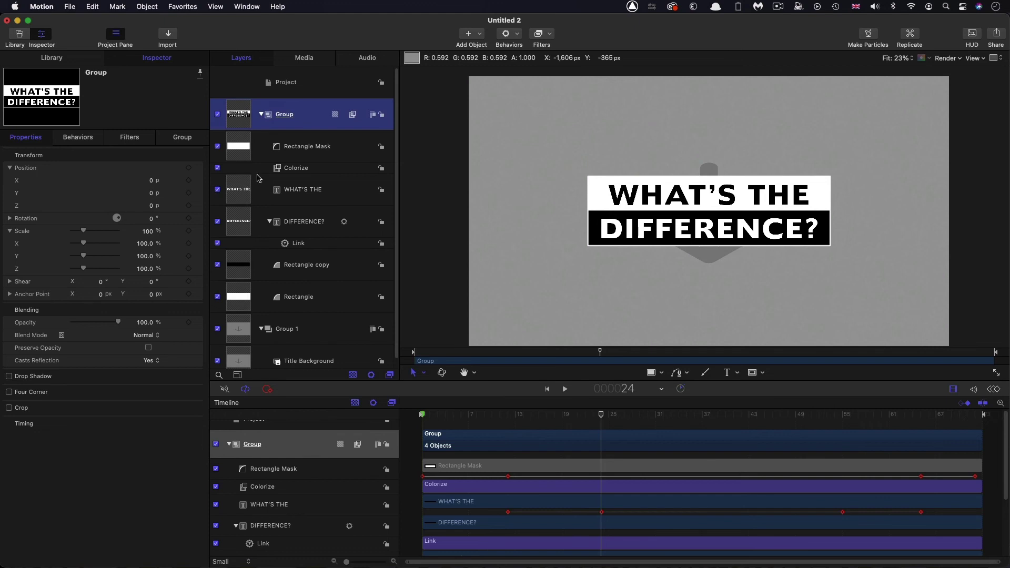
pyautogui.click(286, 169)
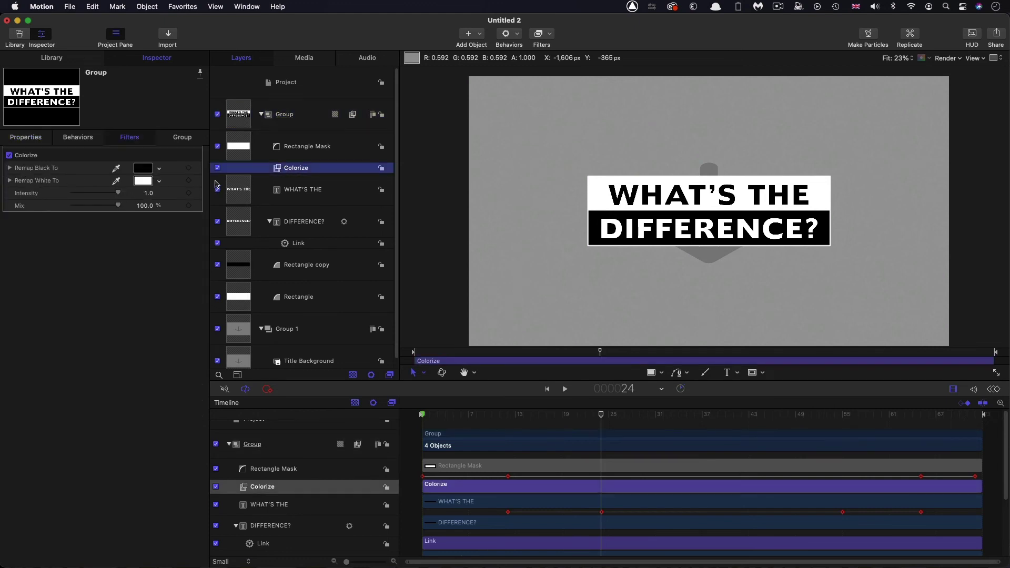
pyautogui.click(198, 181)
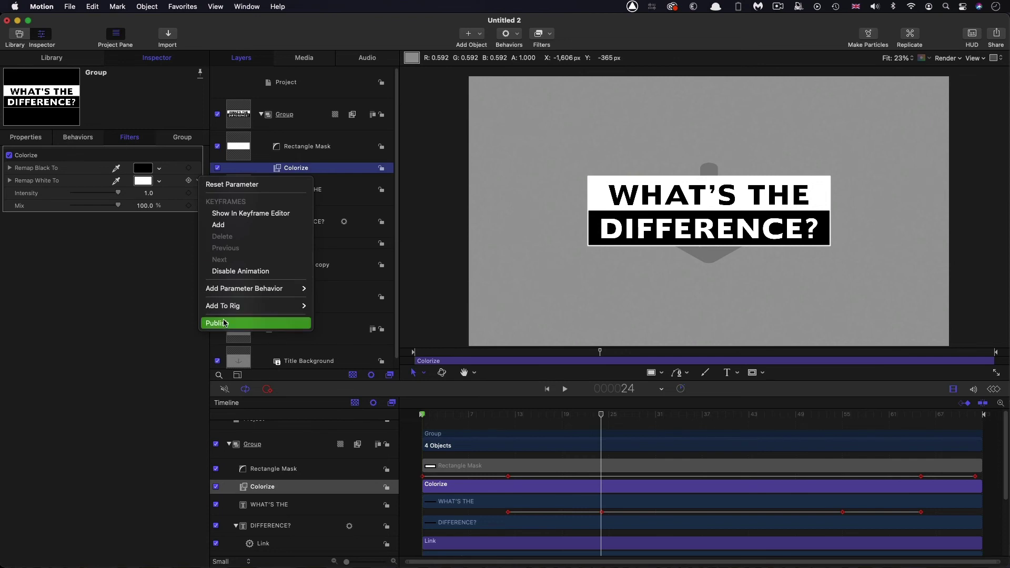
pyautogui.click(224, 323)
# - Rename the published Remap White To parameter to 'Colour' in the project's Publishing list
pyautogui.click(310, 86)
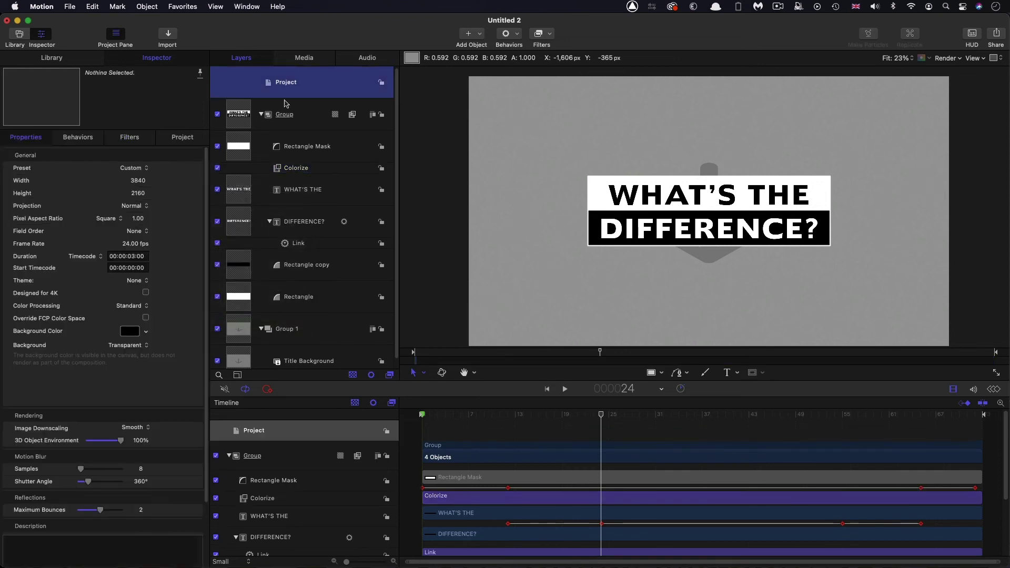
pyautogui.click(182, 138)
pyautogui.doubleClick(45, 191)
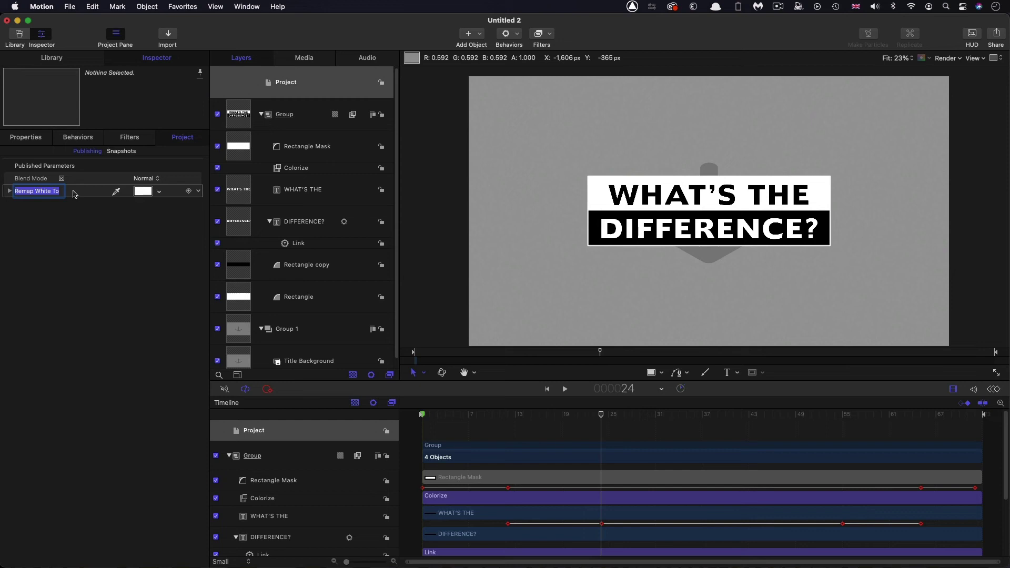
pyautogui.write('Colour')
pyautogui.moveTo(601, 429)
pyautogui.mouseDown()
pyautogui.moveTo(579, 428)
pyautogui.moveTo(818, 429)
pyautogui.moveTo(605, 435)
pyautogui.moveTo(604, 420)
pyautogui.mouseUp()
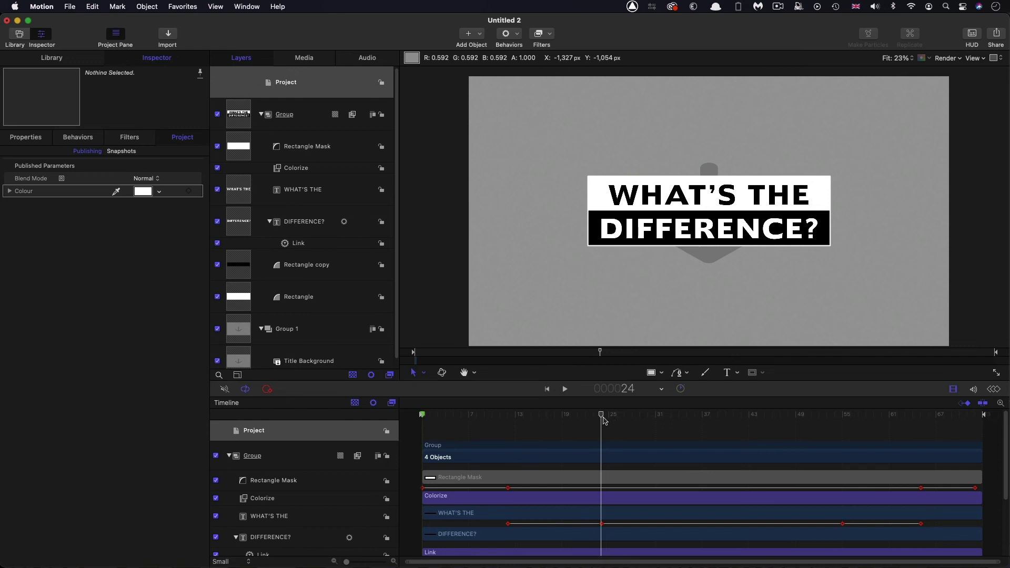
# - Add project markers at frames 24 and 55 and bring up the frame-55 marker's options
pyautogui.rightClick(603, 419)
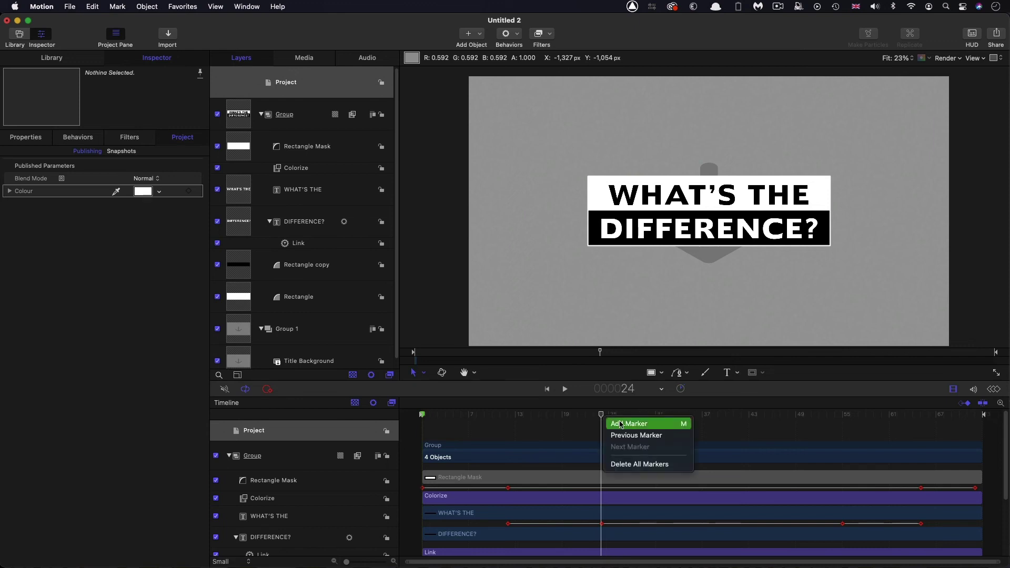
pyautogui.click(620, 423)
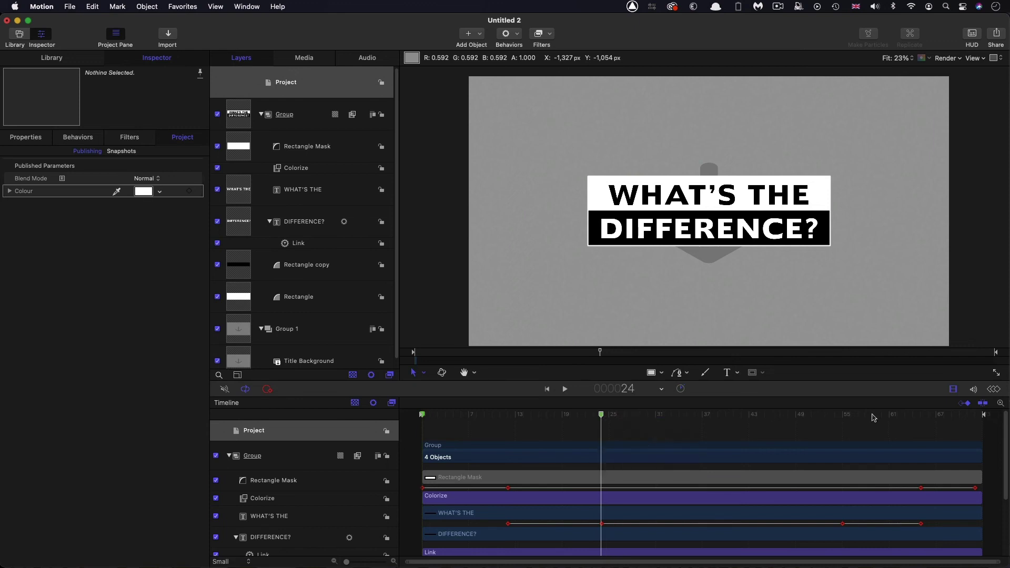
pyautogui.moveTo(602, 420); pyautogui.dragTo(845, 417)
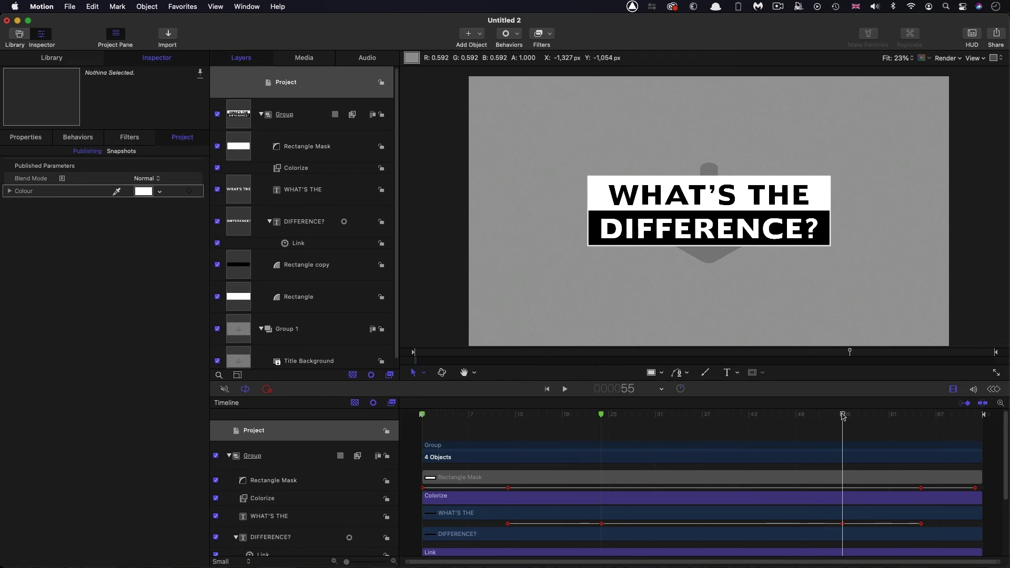
pyautogui.rightClick(843, 417)
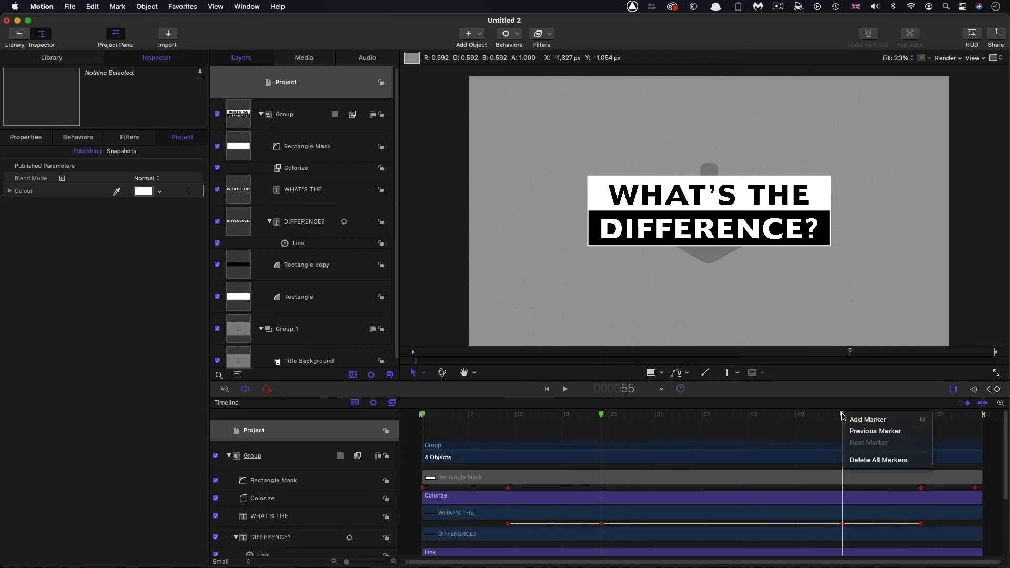
pyautogui.click(871, 419)
pyautogui.rightClick(844, 416)
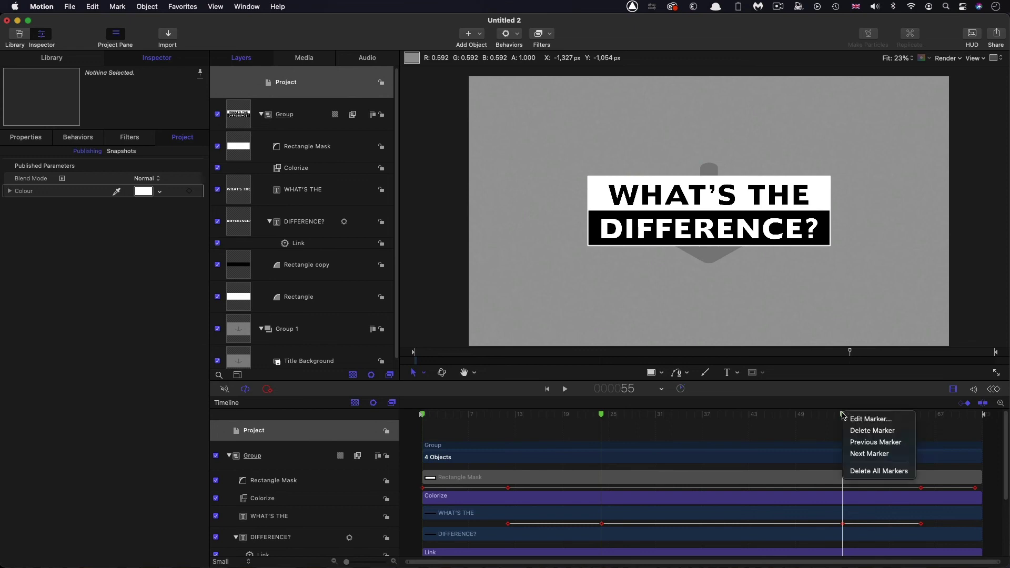
# - Set the frame-55 marker to Build Out – Mandatory and the frame-24 marker to Build In – Mandatory
pyautogui.click(869, 419)
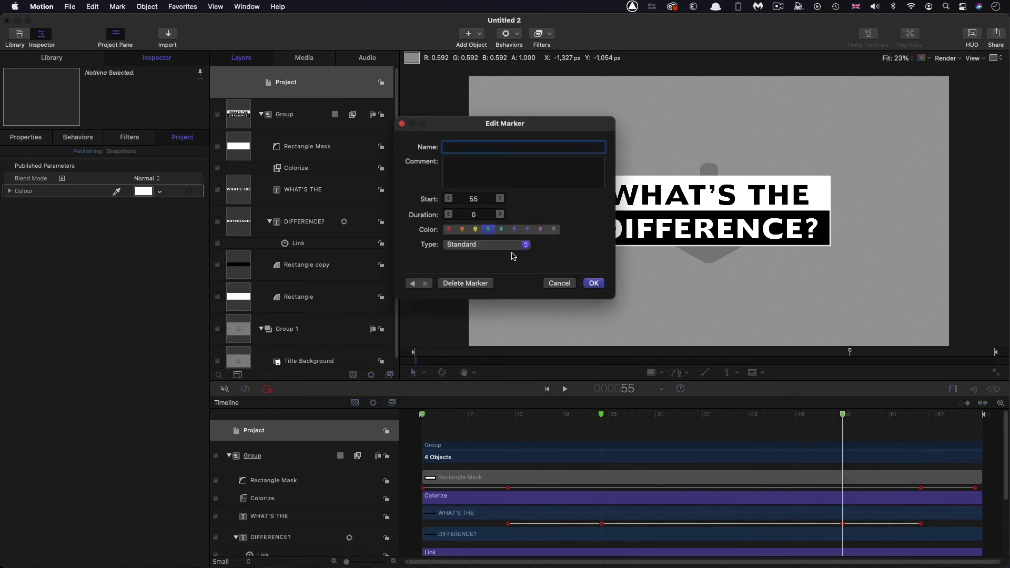
pyautogui.click(477, 246)
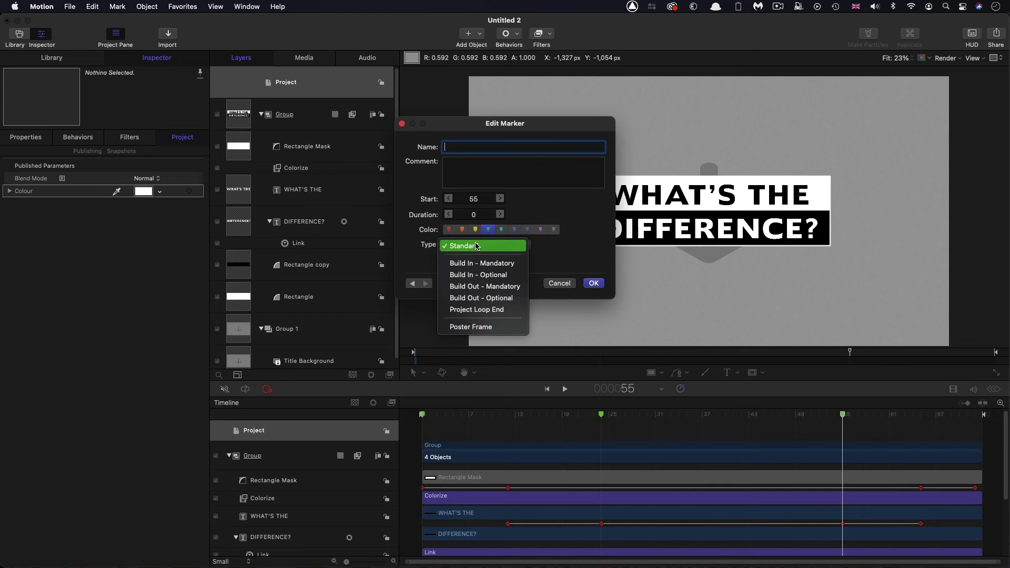
pyautogui.click(482, 287)
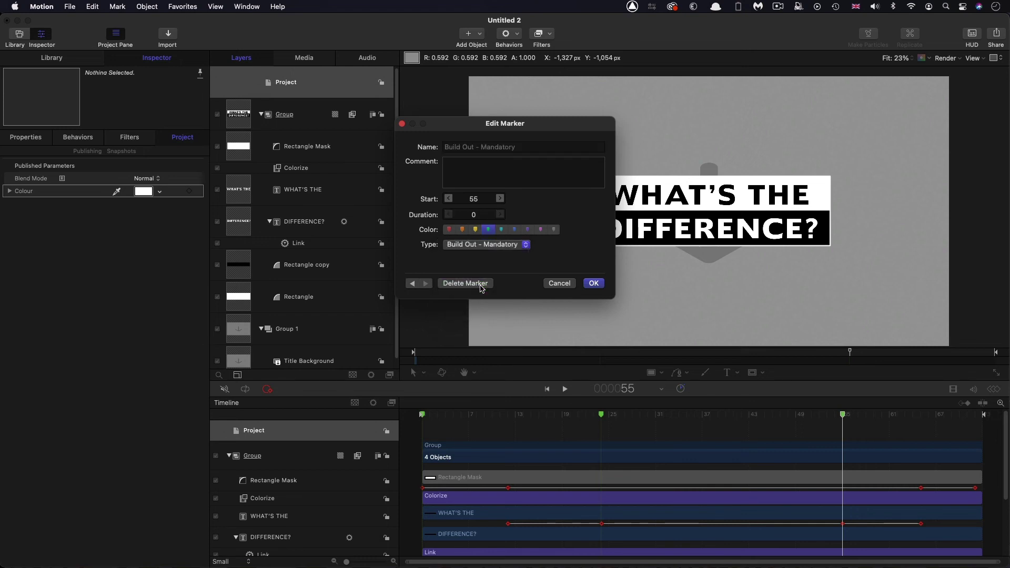
pyautogui.click(413, 284)
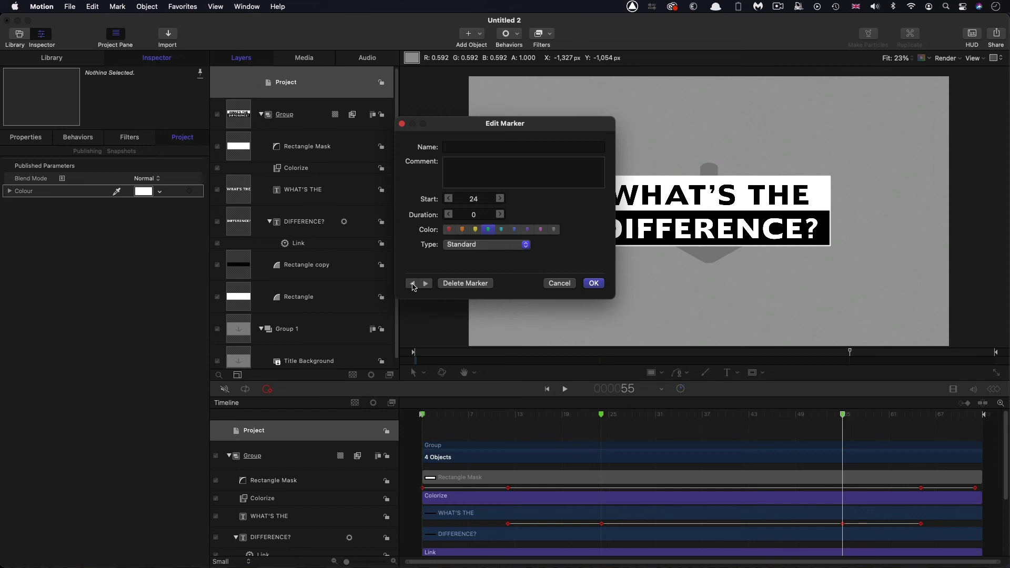
pyautogui.click(475, 246)
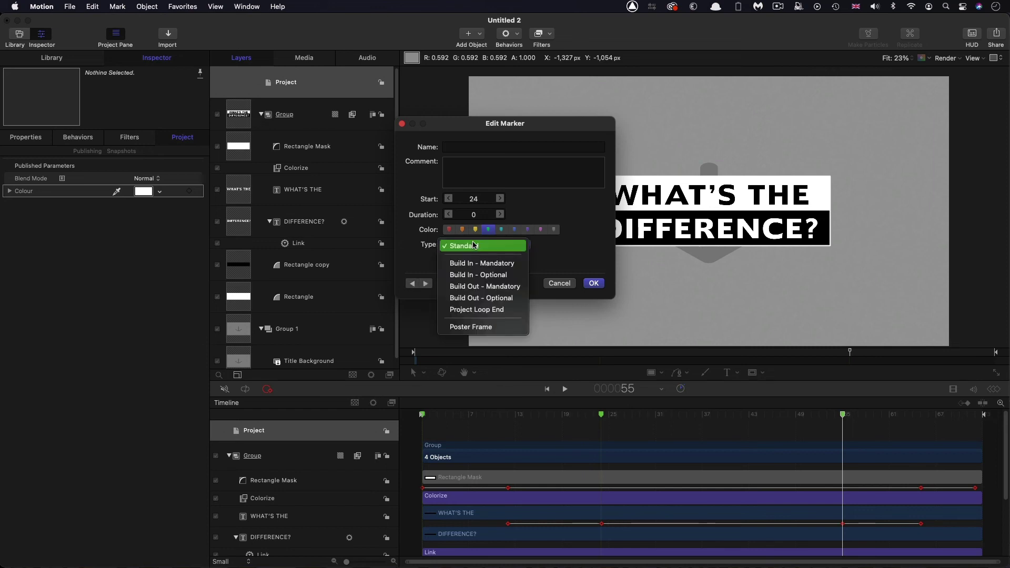
pyautogui.click(478, 263)
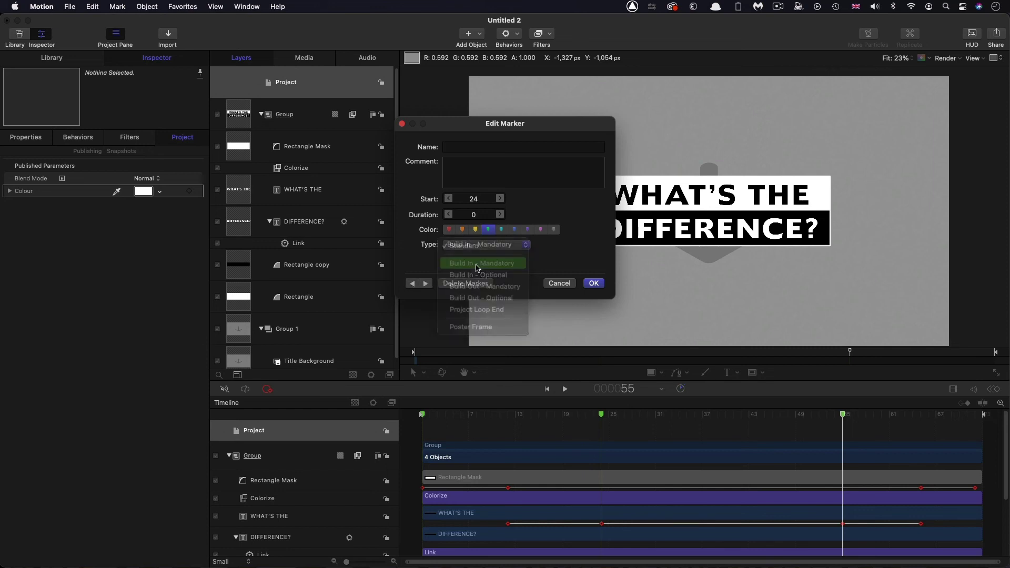
pyautogui.click(593, 284)
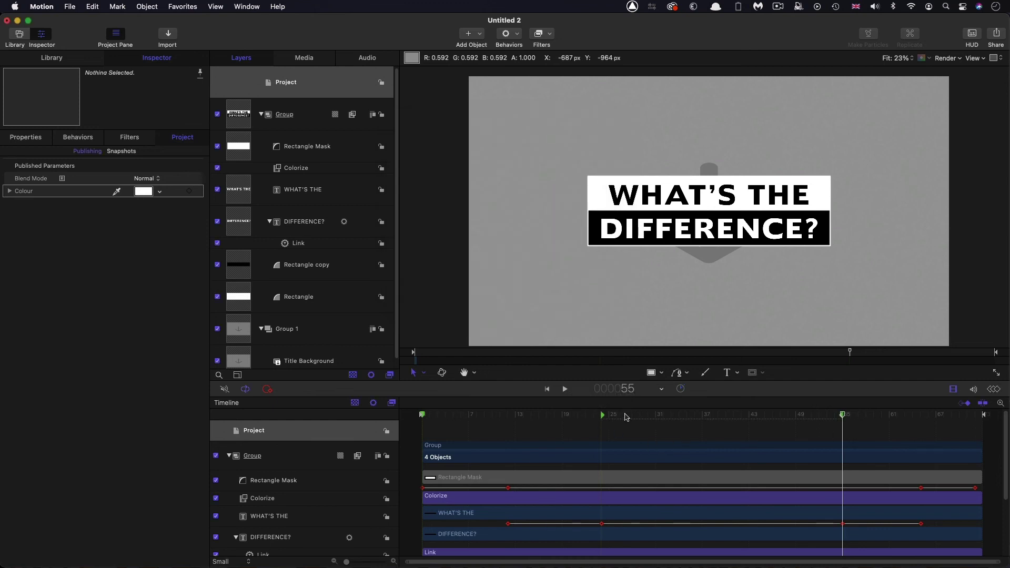
# - Publish the title as the template 'Difference Text' under the TKY category
pyautogui.moveTo(626, 418); pyautogui.dragTo(702, 477)
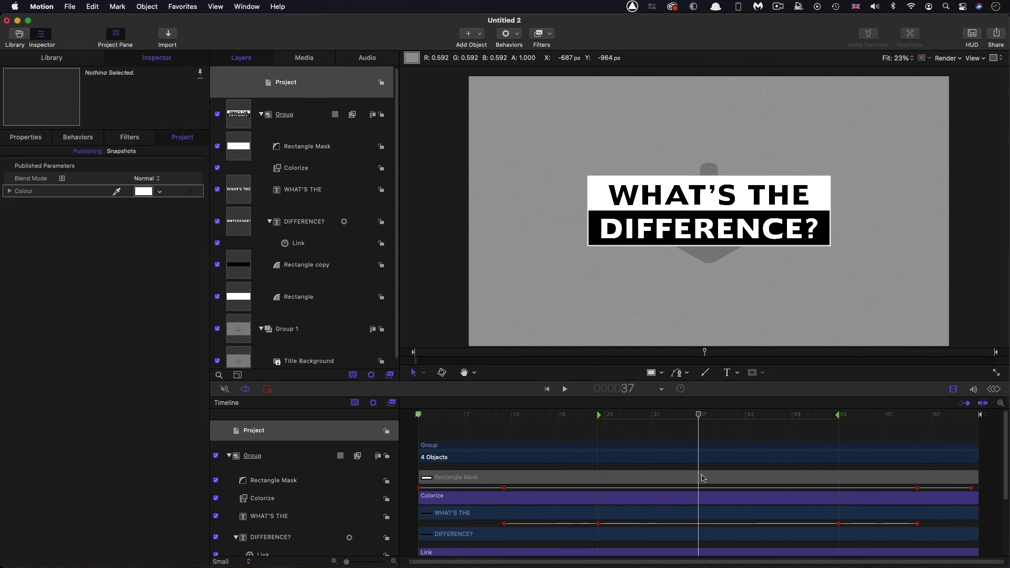
pyautogui.click(71, 6)
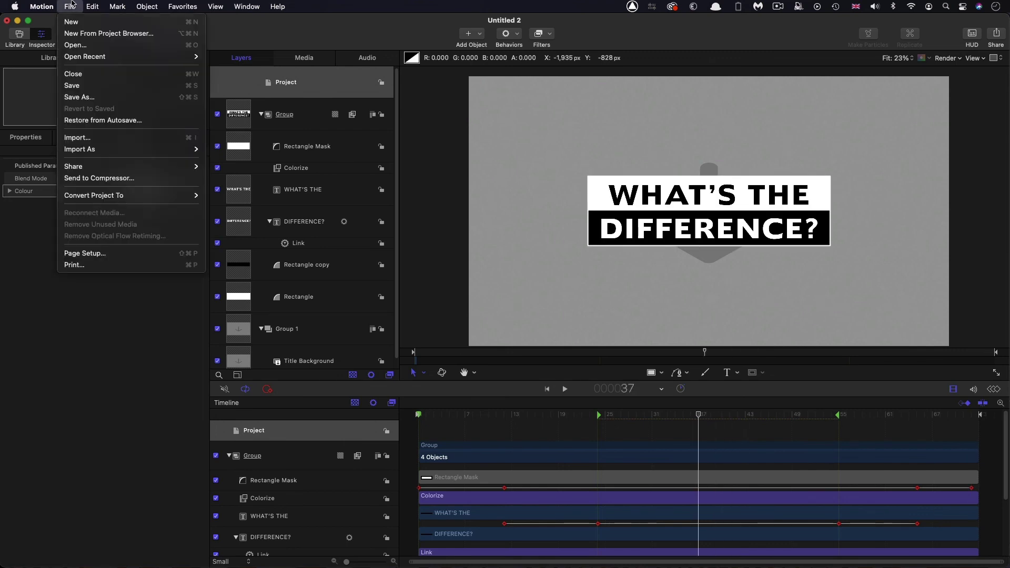
pyautogui.click(81, 101)
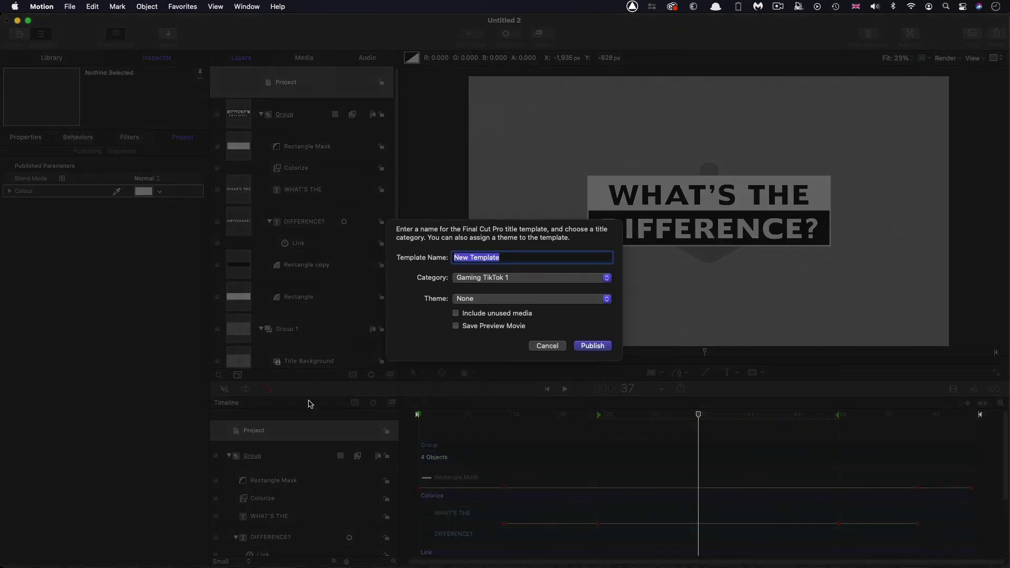
pyautogui.click(487, 279)
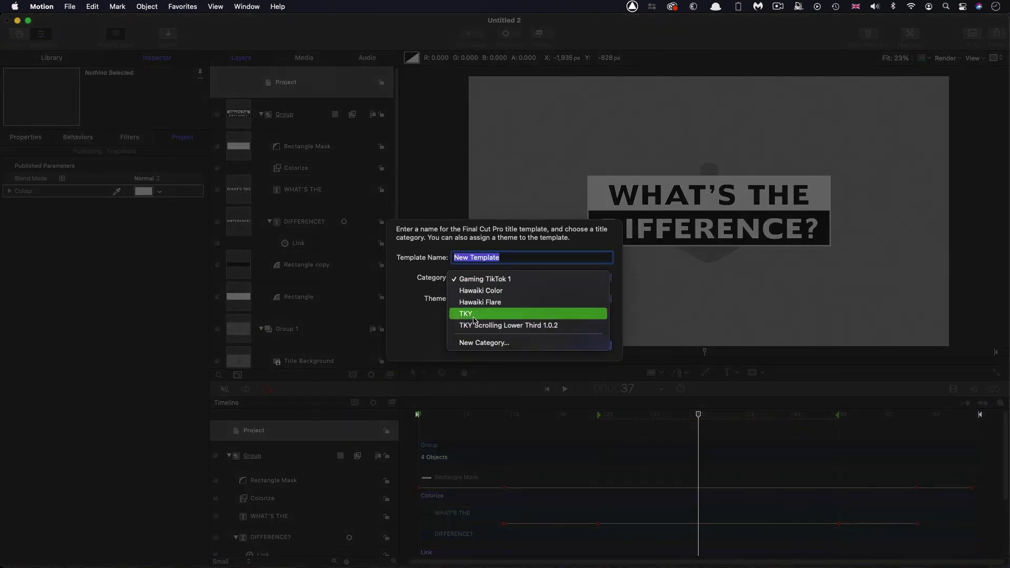
pyautogui.click(526, 313)
pyautogui.write('Difference')
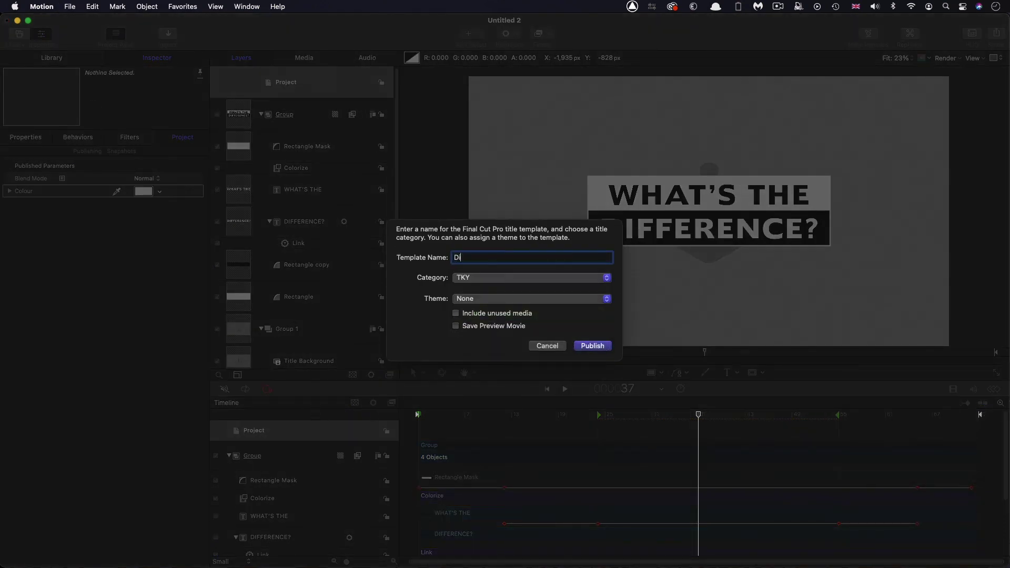
pyautogui.write(' Tex')
pyautogui.write('t')
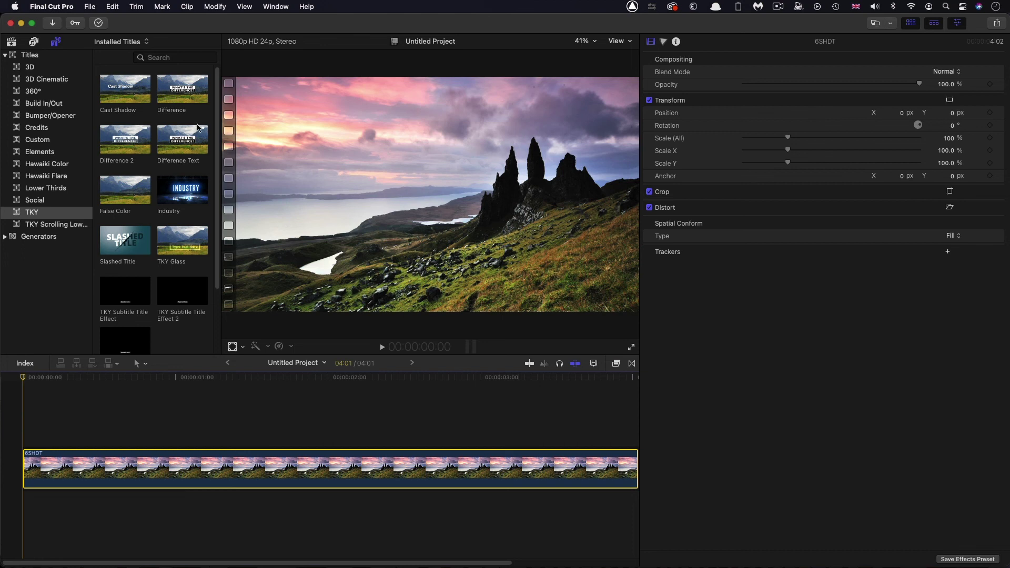
# - Place the Difference Text title at the project start above the 6SHDT clip
pyautogui.moveTo(177, 141); pyautogui.dragTo(27, 445)
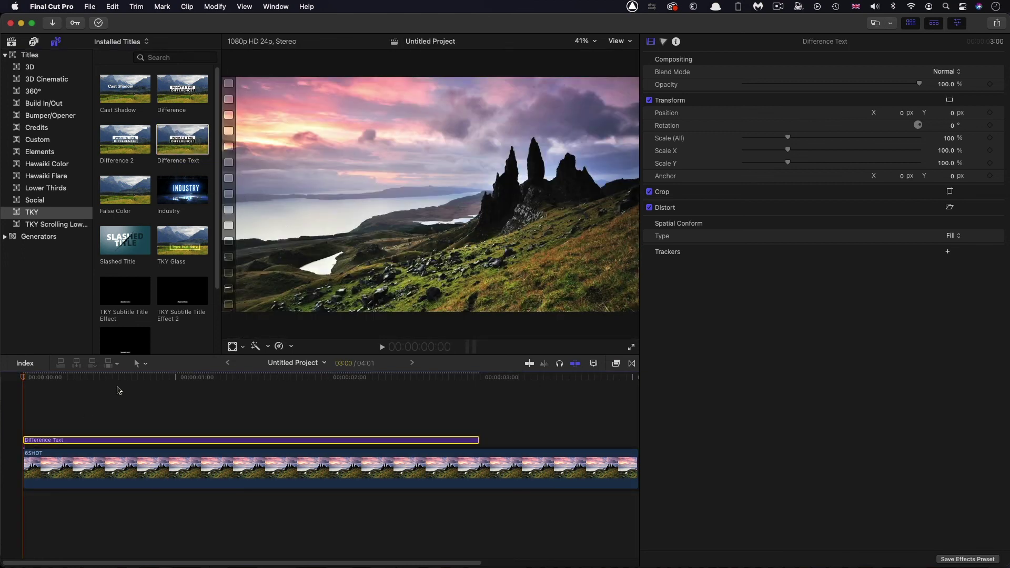
pyautogui.click(108, 380)
pyautogui.moveTo(109, 382); pyautogui.dragTo(302, 397)
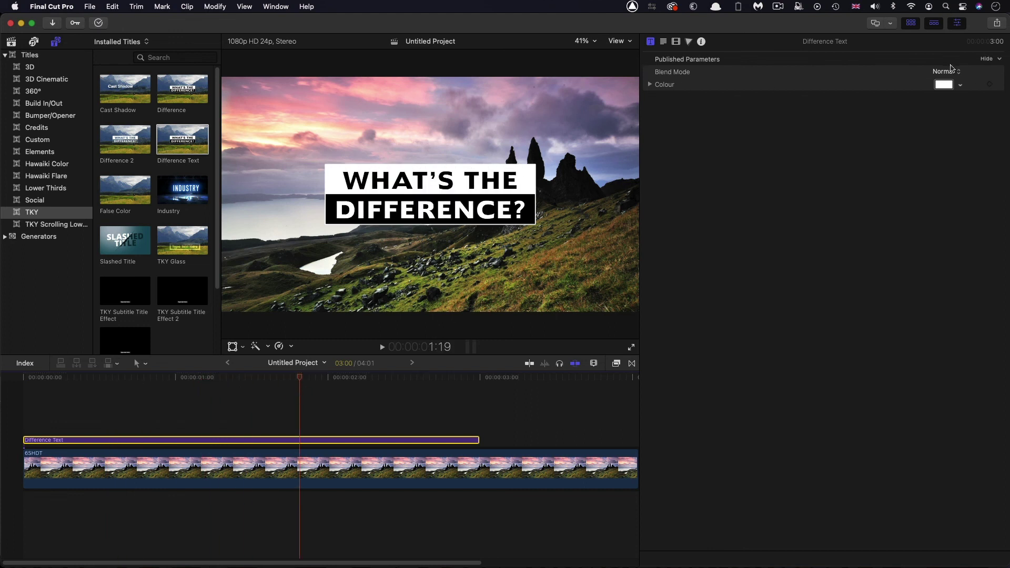
# - Try Screen and Silhouette Luma blend modes on the title, then reset it to Normal
pyautogui.click(947, 71)
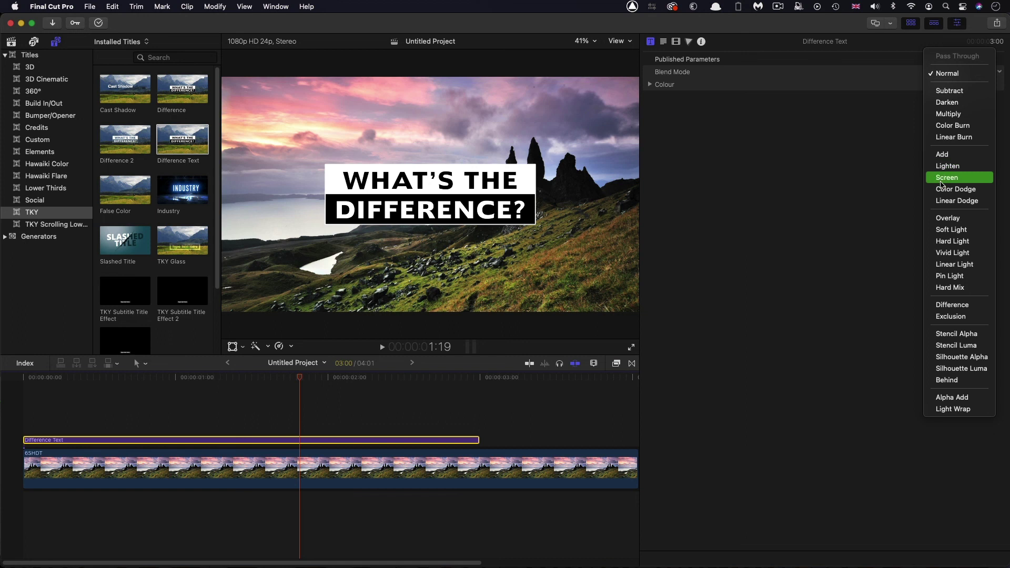
pyautogui.click(941, 178)
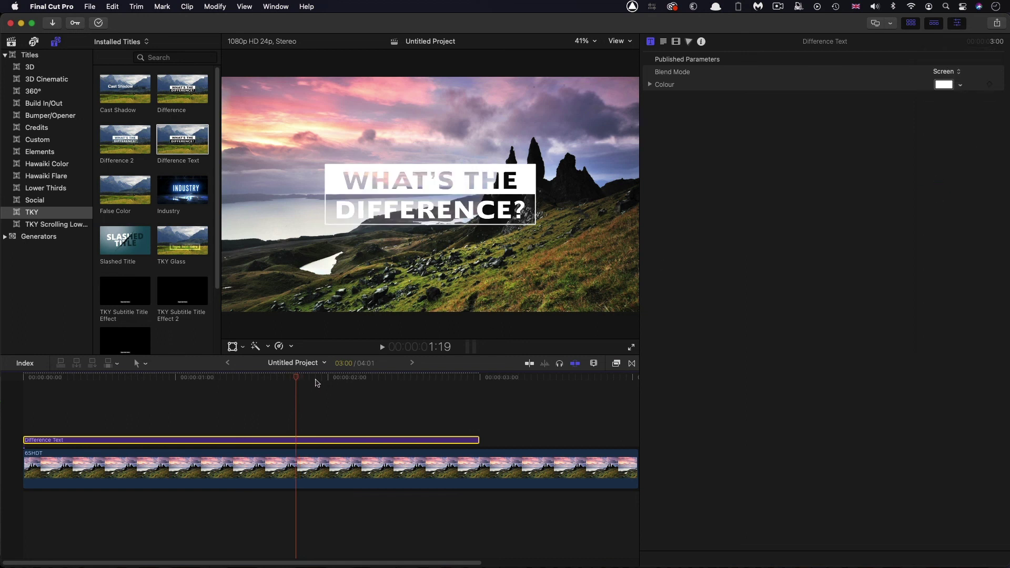
pyautogui.moveTo(318, 382)
pyautogui.mouseDown()
pyautogui.moveTo(232, 381)
pyautogui.moveTo(331, 382)
pyautogui.mouseUp()
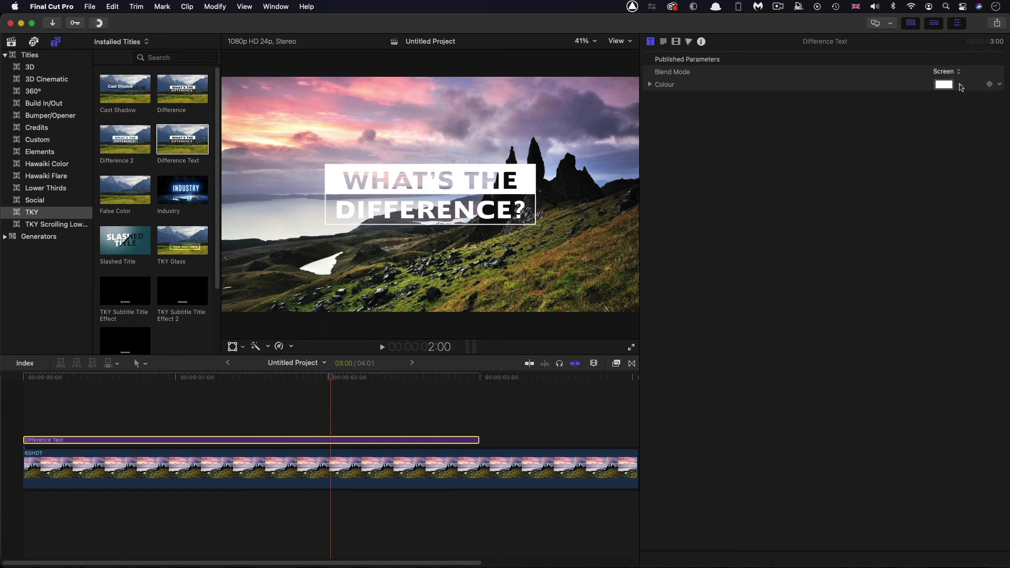
pyautogui.click(946, 72)
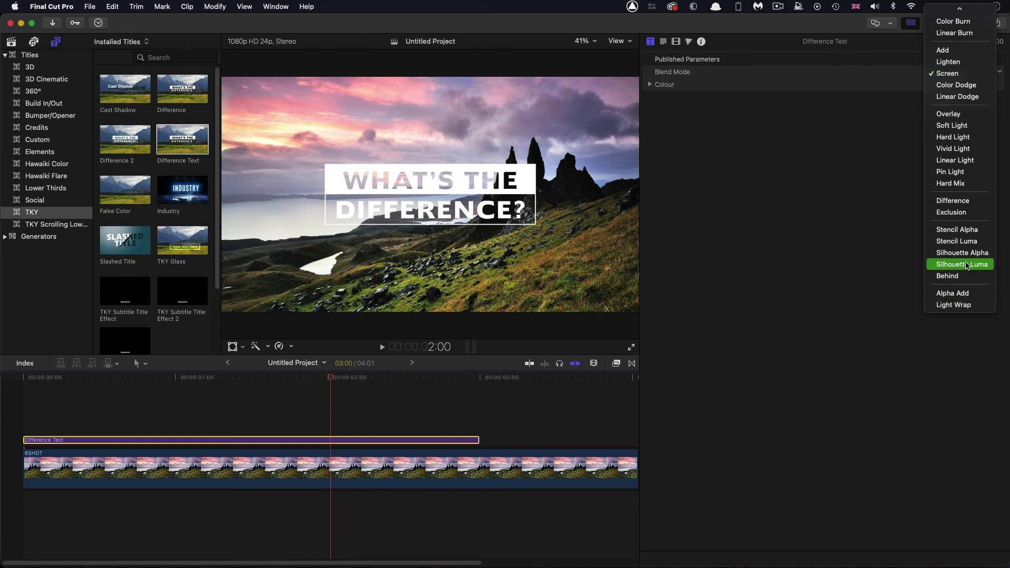
pyautogui.click(964, 264)
pyautogui.moveTo(345, 376); pyautogui.dragTo(434, 399)
pyautogui.click(945, 71)
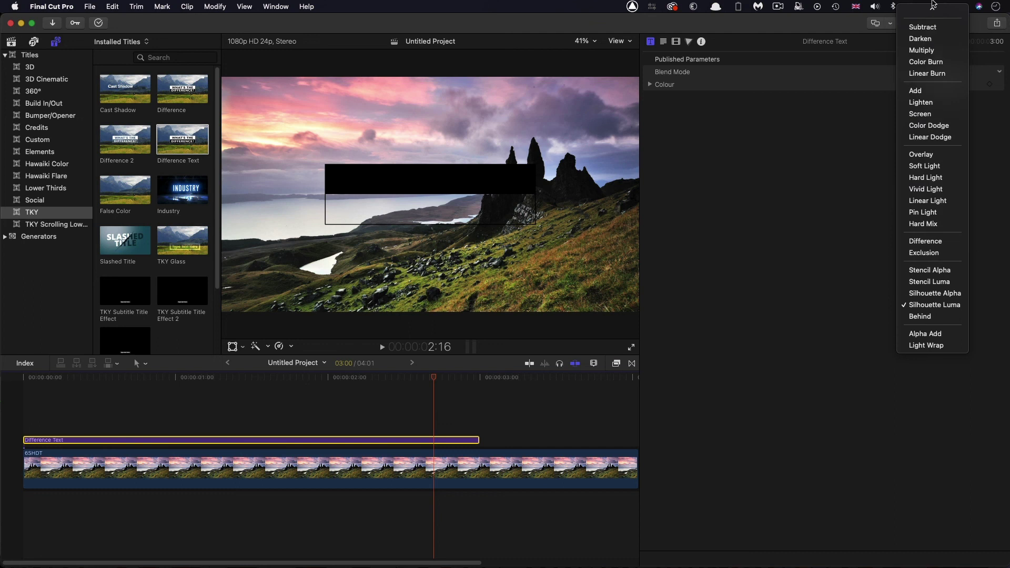
pyautogui.click(929, 30)
# - Set the title's Colour to full red in the Colors window
pyautogui.click(944, 85)
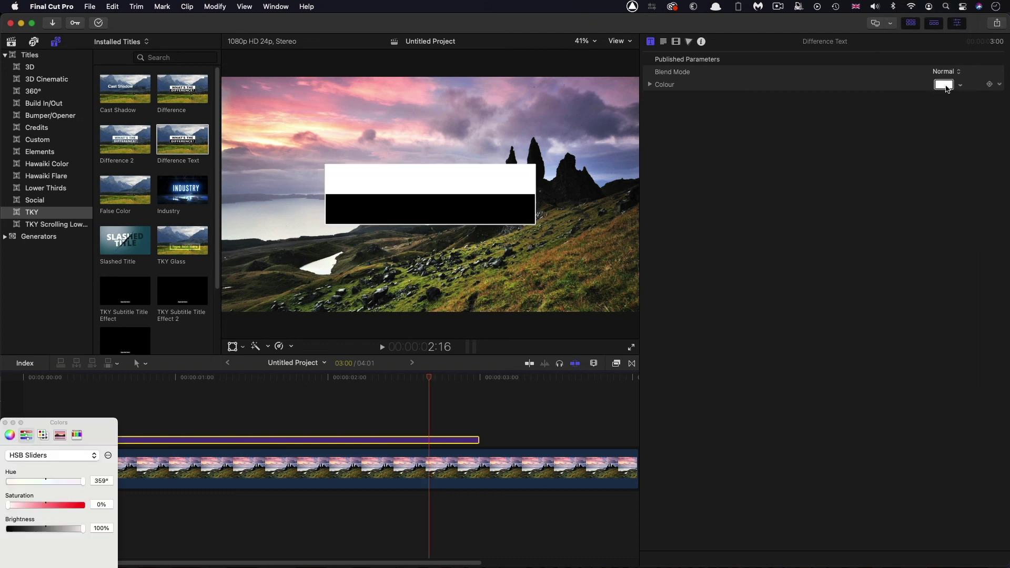
pyautogui.click(30, 505)
pyautogui.moveTo(31, 508); pyautogui.dragTo(84, 507)
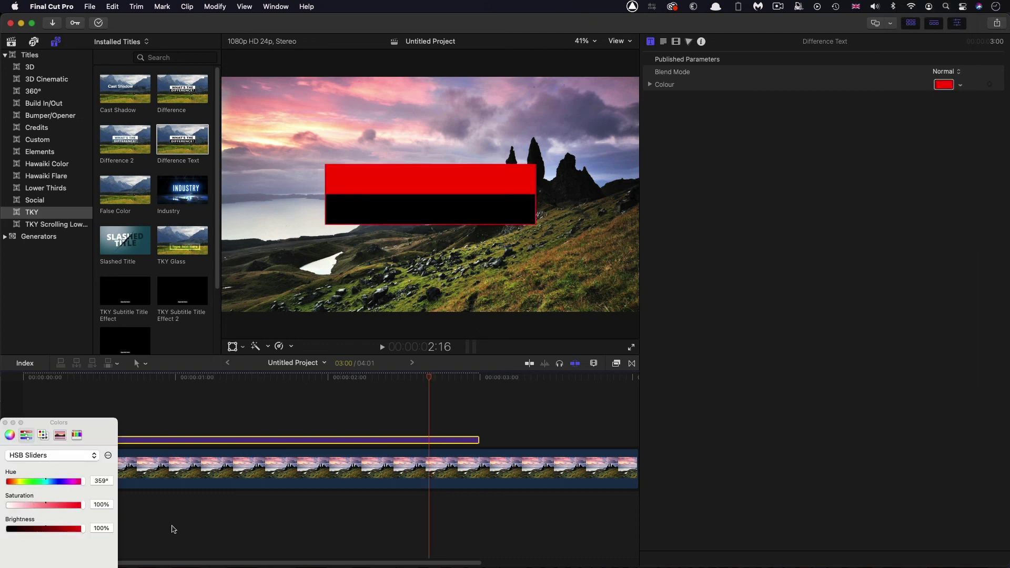
pyautogui.click(301, 431)
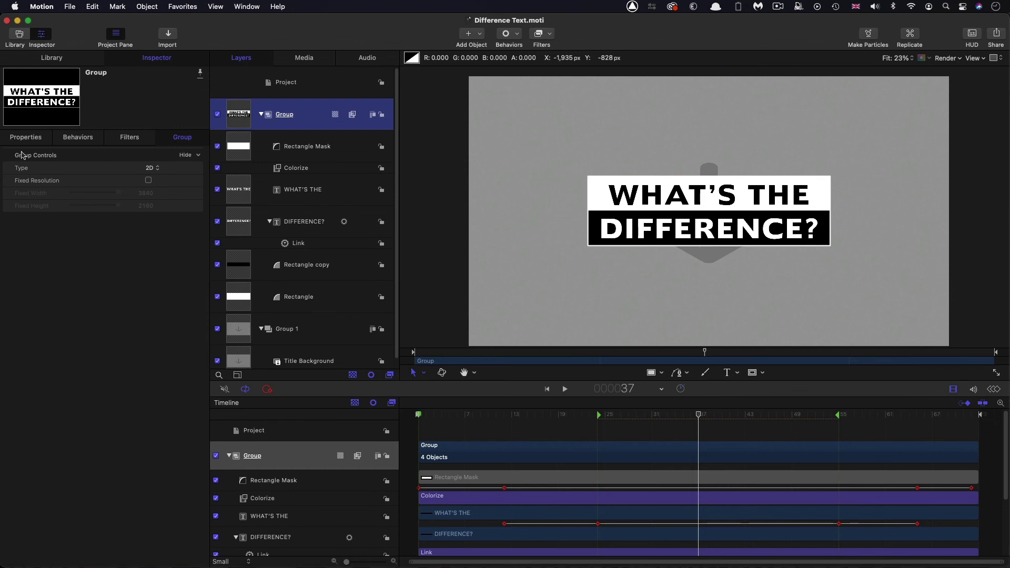
# - Publish the group's Position and Scale, then check them in the project's Publishing list
pyautogui.click(40, 138)
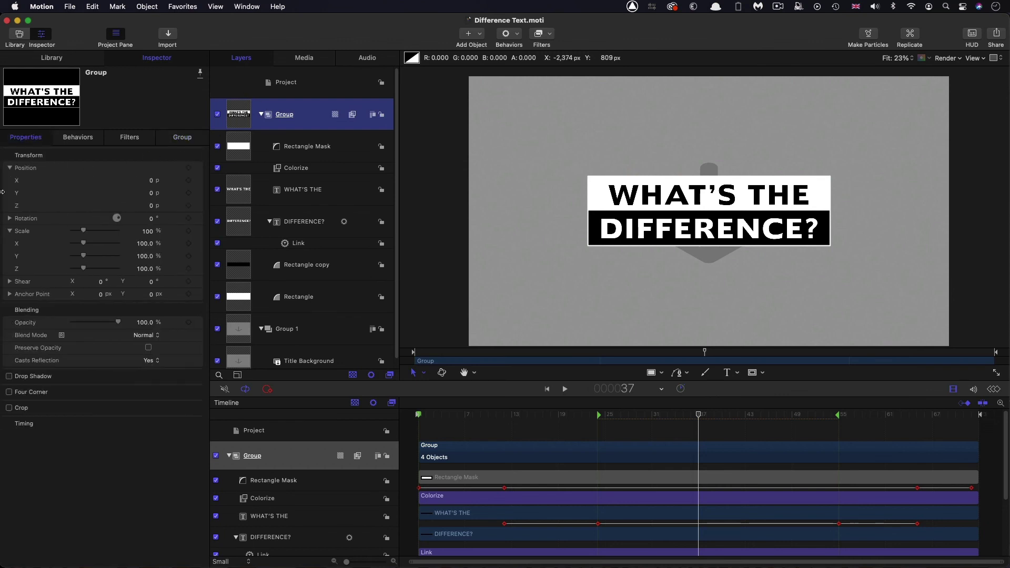
pyautogui.click(9, 231)
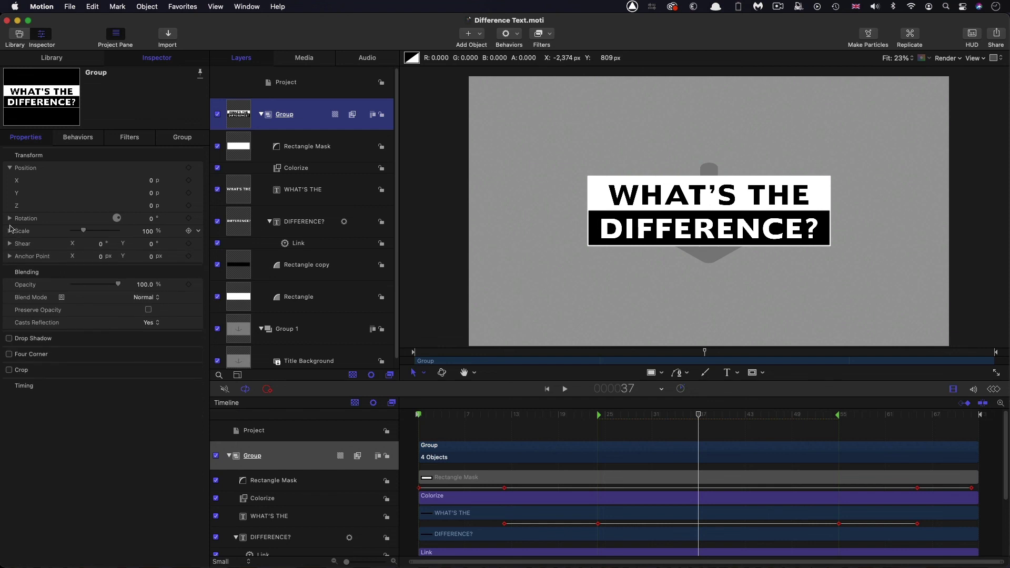
pyautogui.click(9, 167)
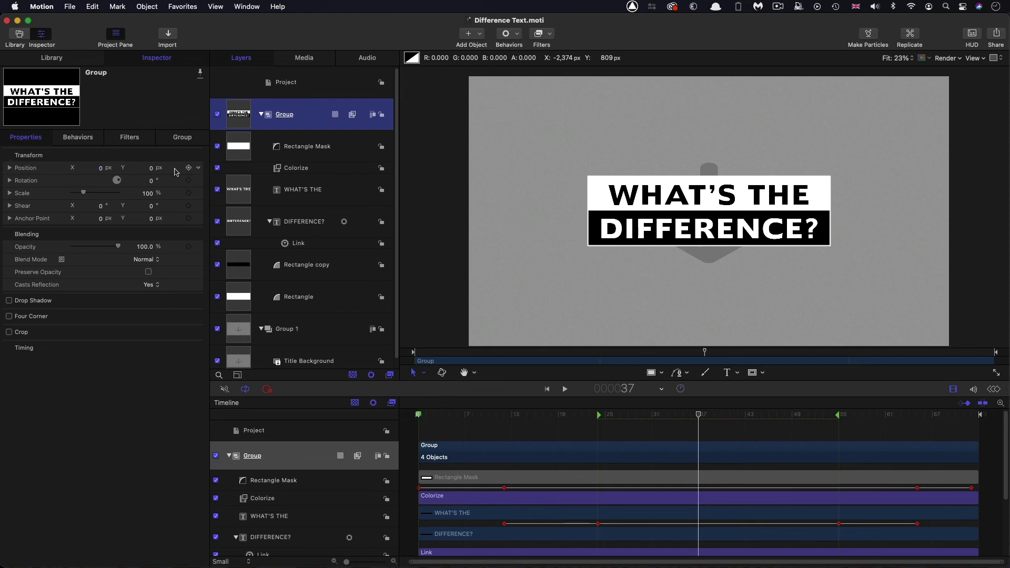
pyautogui.click(199, 168)
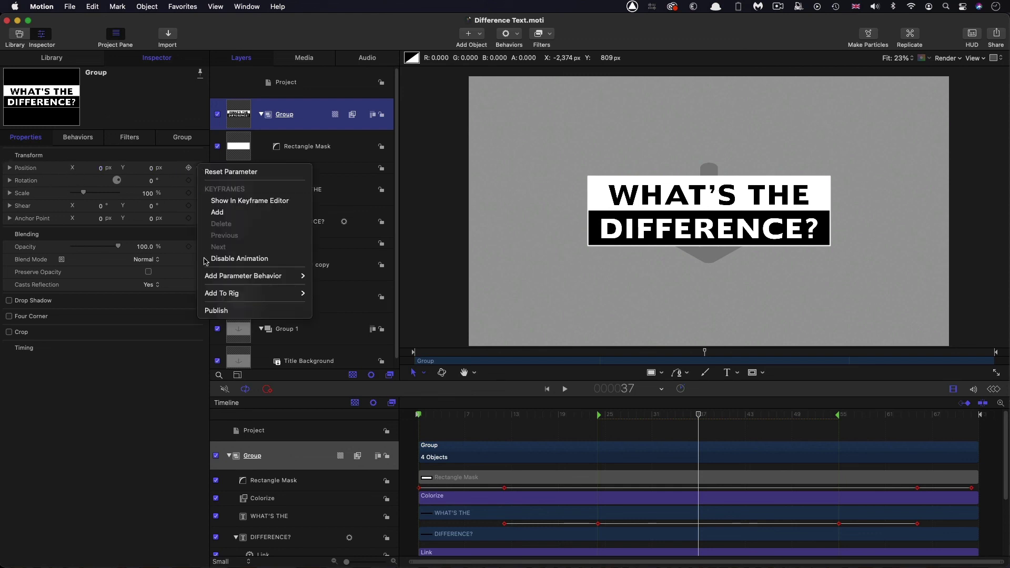
pyautogui.click(213, 310)
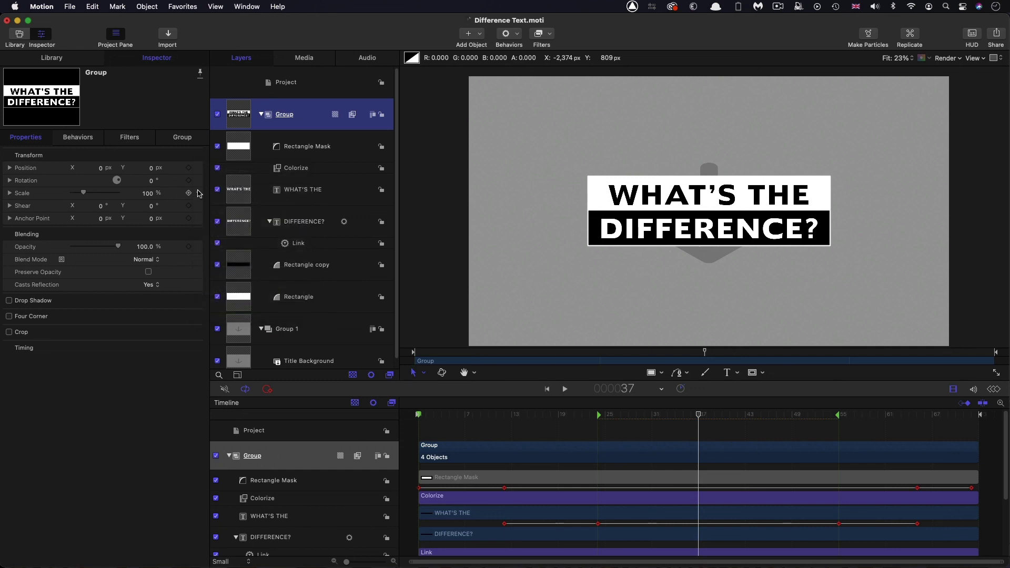
pyautogui.click(199, 193)
pyautogui.click(230, 336)
pyautogui.click(290, 84)
pyautogui.click(188, 138)
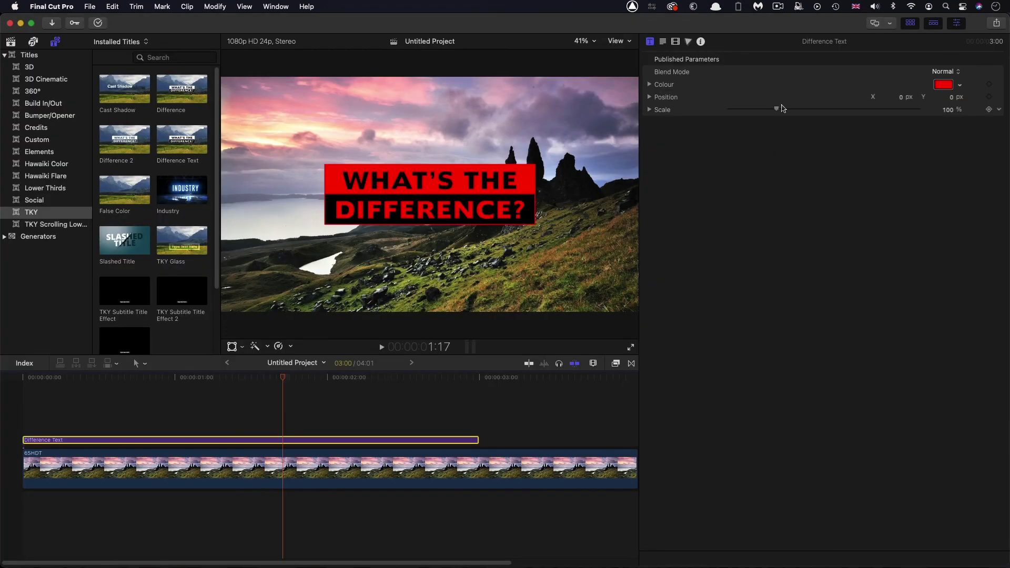
# - Move the title to X -31.8 px, Y 23.7 px and try the Silhouette Luma blend
pyautogui.moveTo(907, 101); pyautogui.dragTo(890, 102)
pyautogui.moveTo(951, 97); pyautogui.dragTo(827, 111)
pyautogui.click(947, 72)
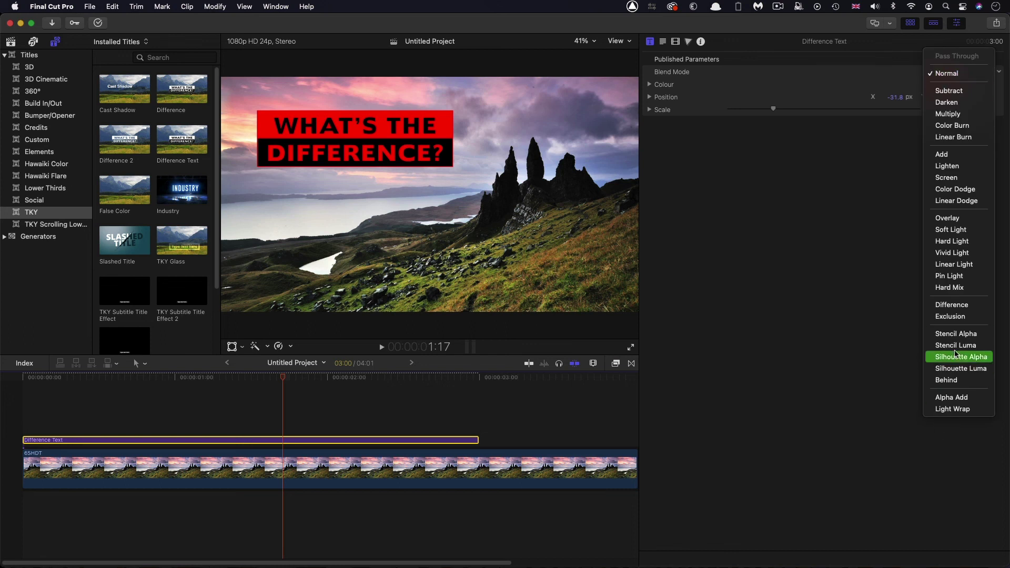
pyautogui.click(955, 368)
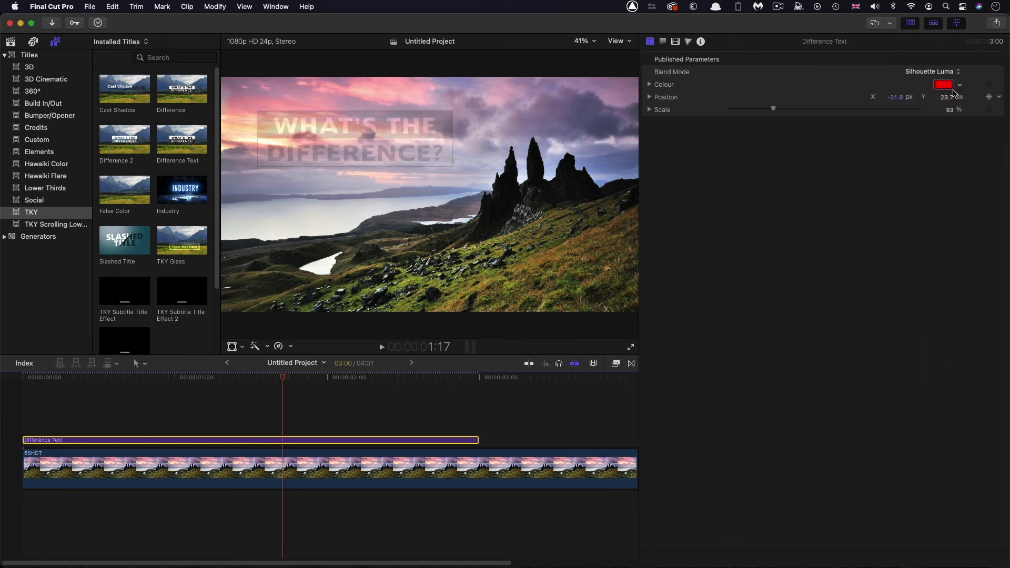
# - Desaturate the title's Colour to pure white in the Colors window
pyautogui.click(944, 84)
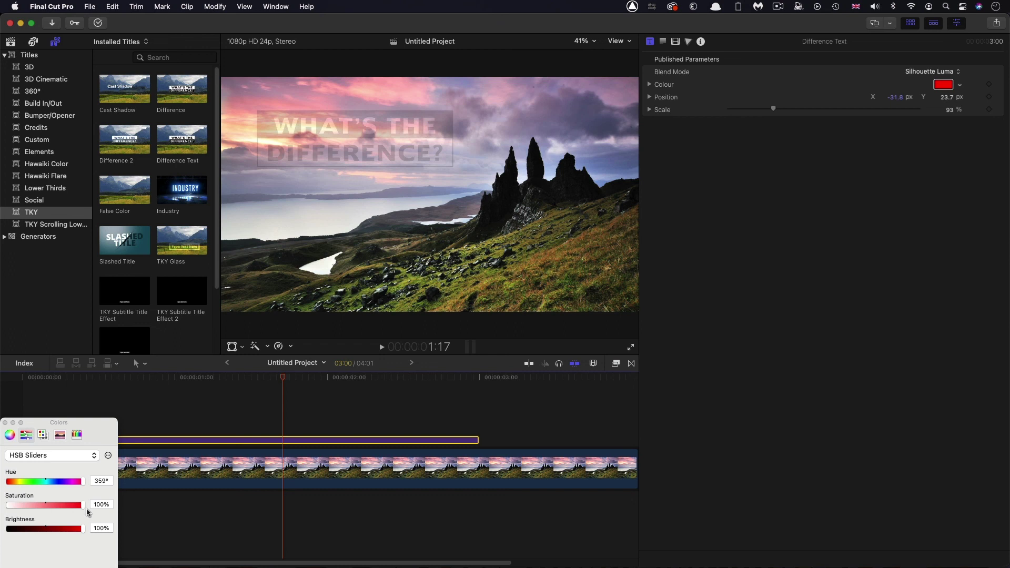
pyautogui.moveTo(83, 505); pyautogui.dragTo(5, 504)
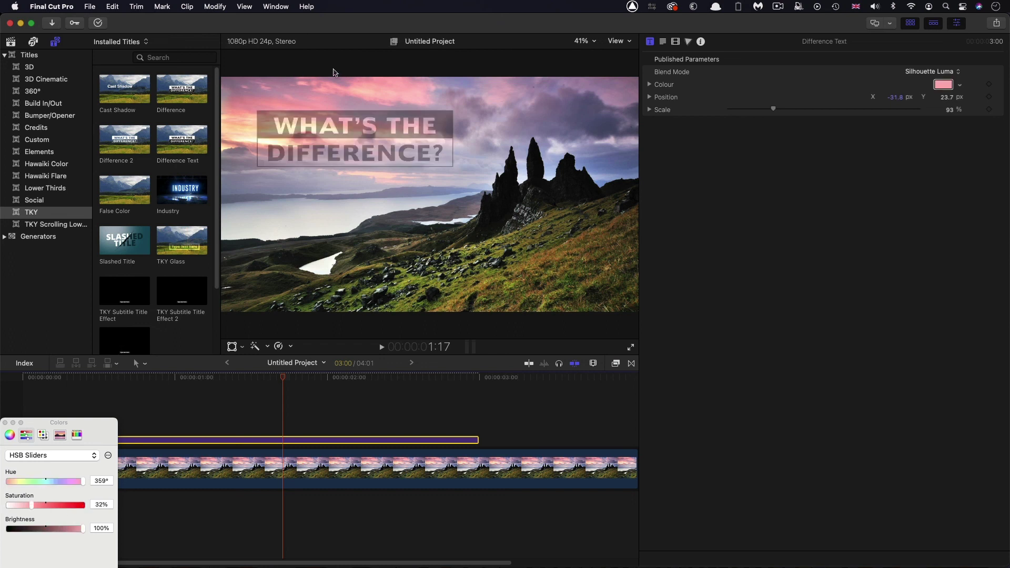
pyautogui.click(11, 505)
pyautogui.moveTo(2, 507); pyautogui.dragTo(2, 501)
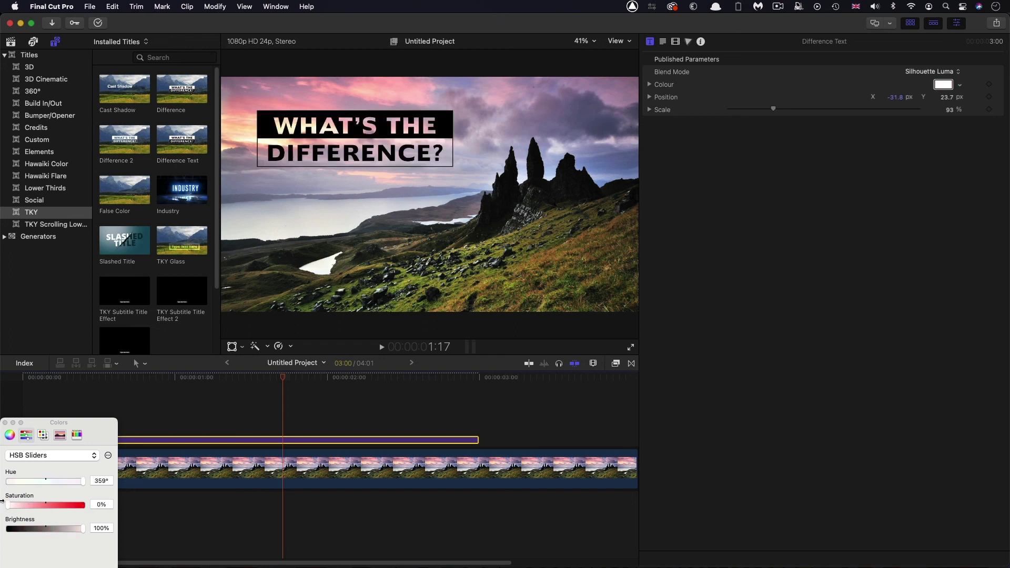
# - Set the title's blend mode to Screen and move it lower in the frame
pyautogui.click(936, 71)
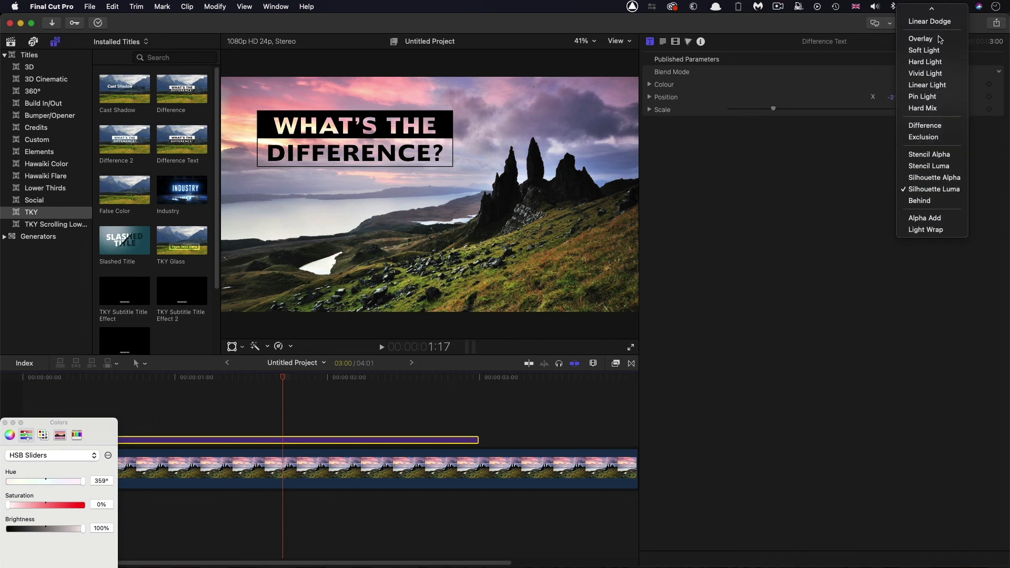
pyautogui.click(920, 102)
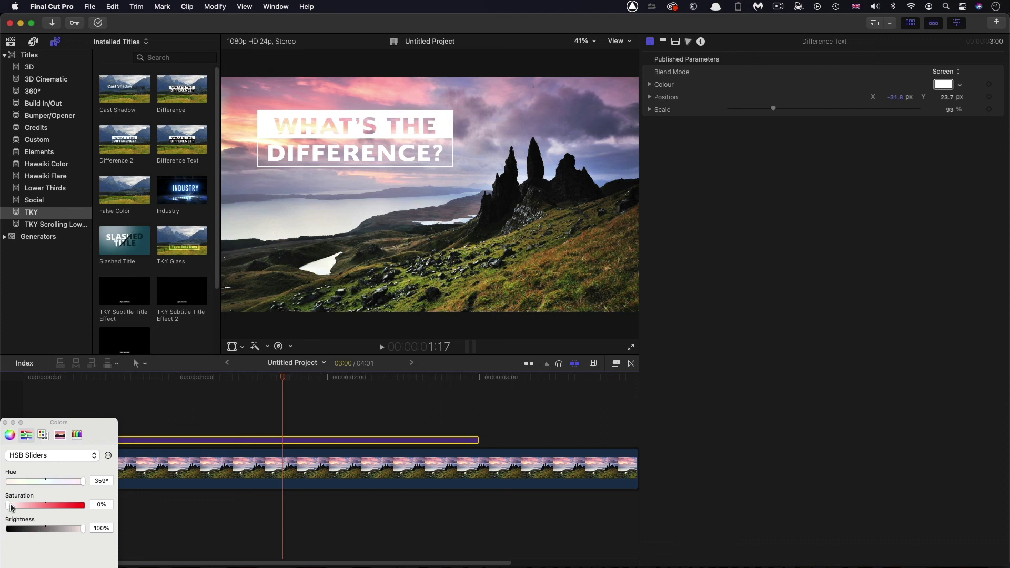
pyautogui.moveTo(8, 505)
pyautogui.mouseDown()
pyautogui.moveTo(83, 513)
pyautogui.moveTo(2, 498)
pyautogui.mouseUp()
pyautogui.moveTo(953, 101); pyautogui.dragTo(946, 127)
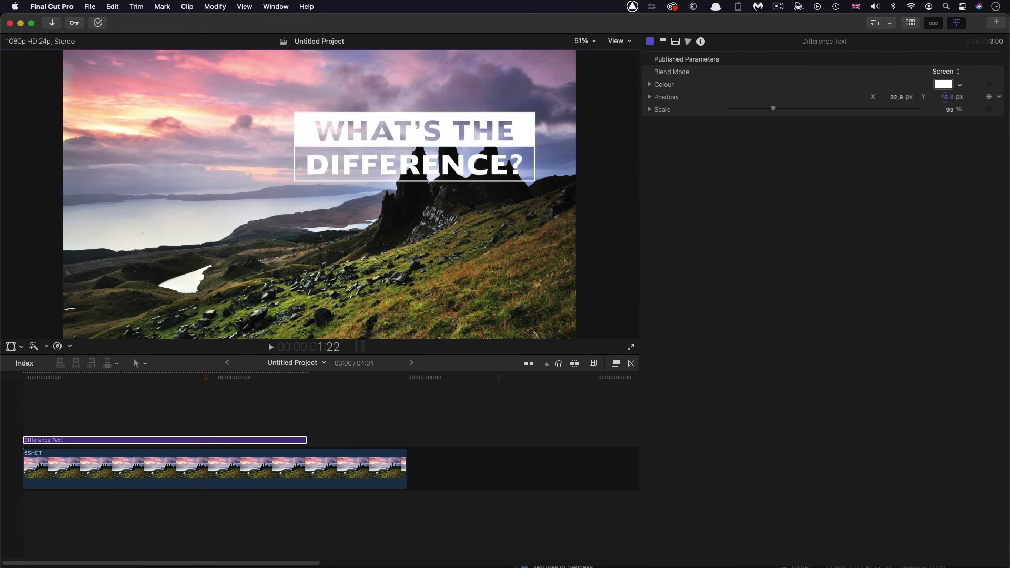
# - Move the title to X -18.0 px, Y 29.4 px and set its blend mode to Multiply
pyautogui.moveTo(945, 100); pyautogui.dragTo(884, 102)
pyautogui.click(946, 72)
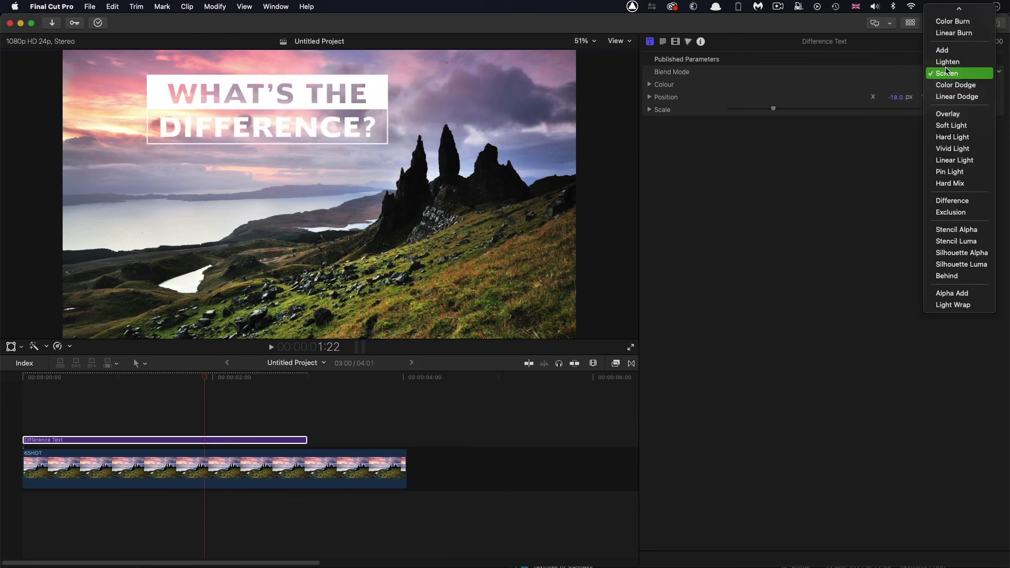
pyautogui.scroll(5, 949, 79)
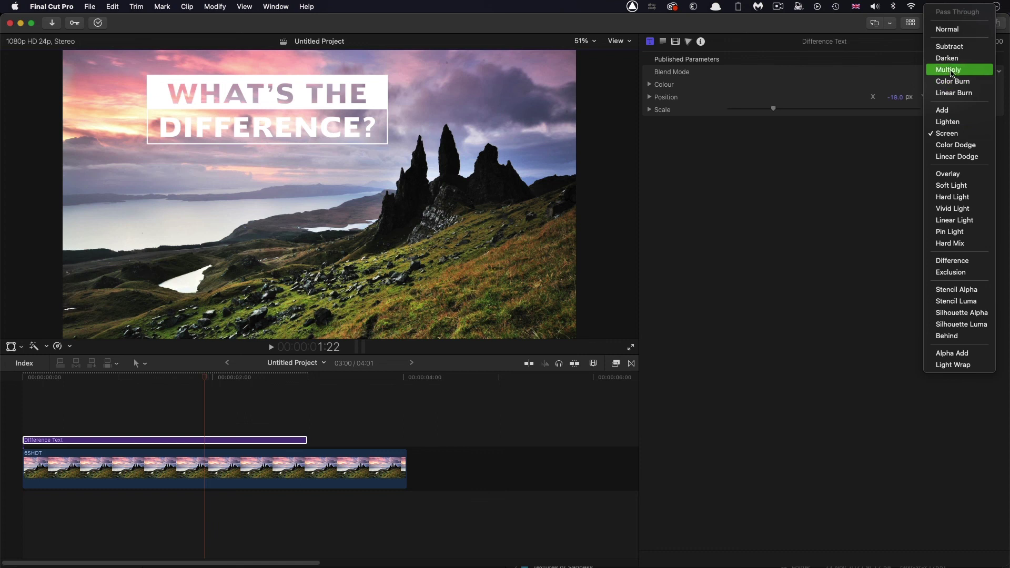
pyautogui.click(952, 74)
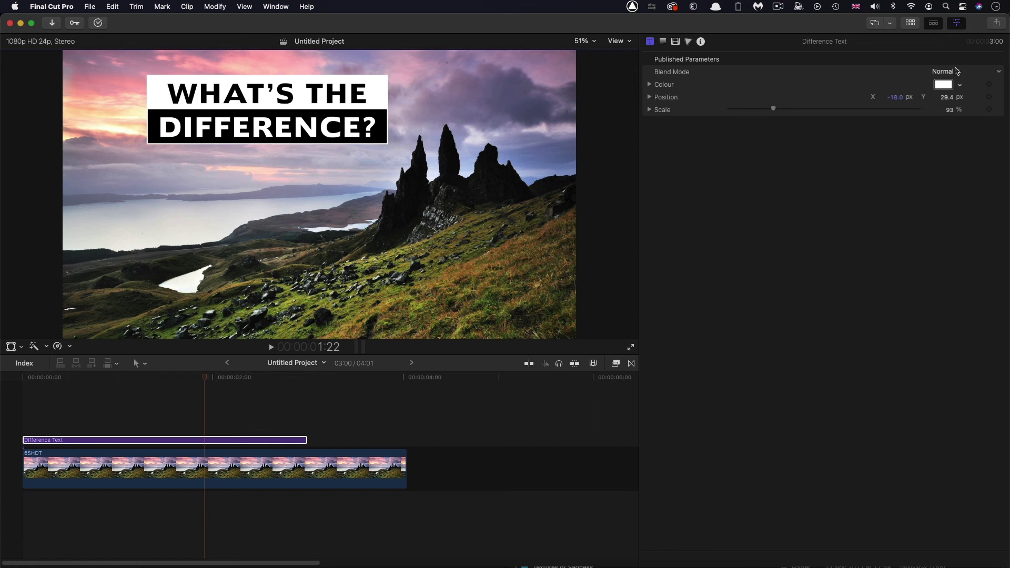
pyautogui.press('super+shift+z')
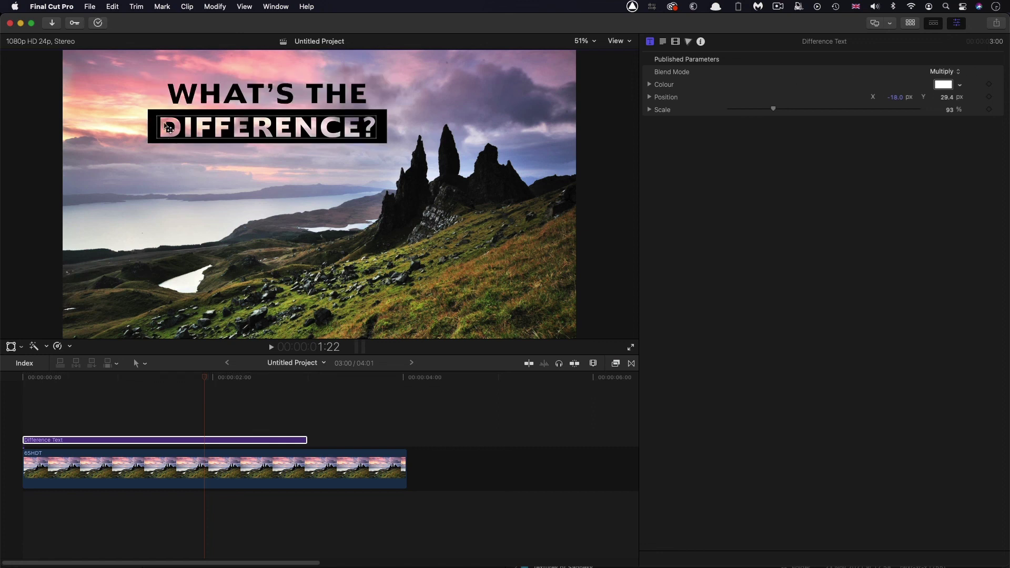